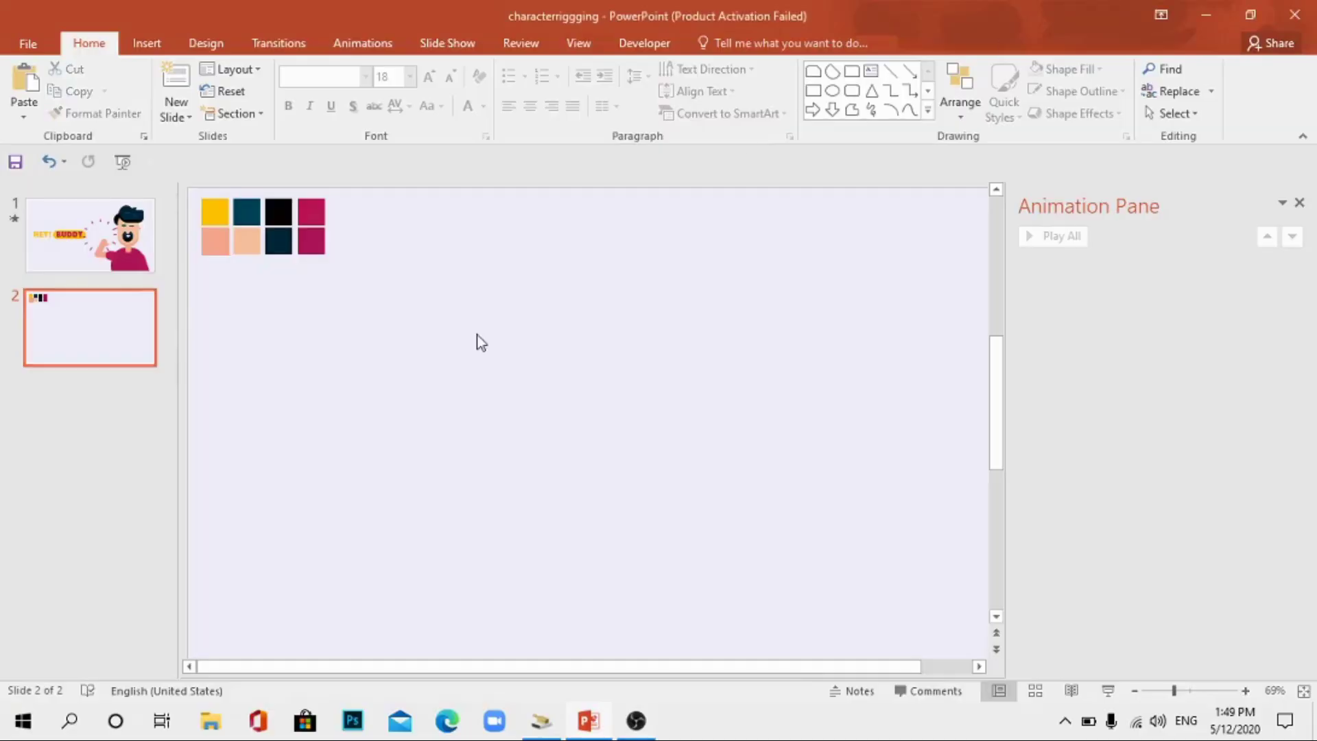
Draw a rounded rectangle, round it fully into a pill, and centre it horizontally on the slide
{"action": "left_click", "coordinate": [454, 167]}
{"action": "left_click_drag", "start_coordinate": [496, 327], "coordinate": [600, 477]}
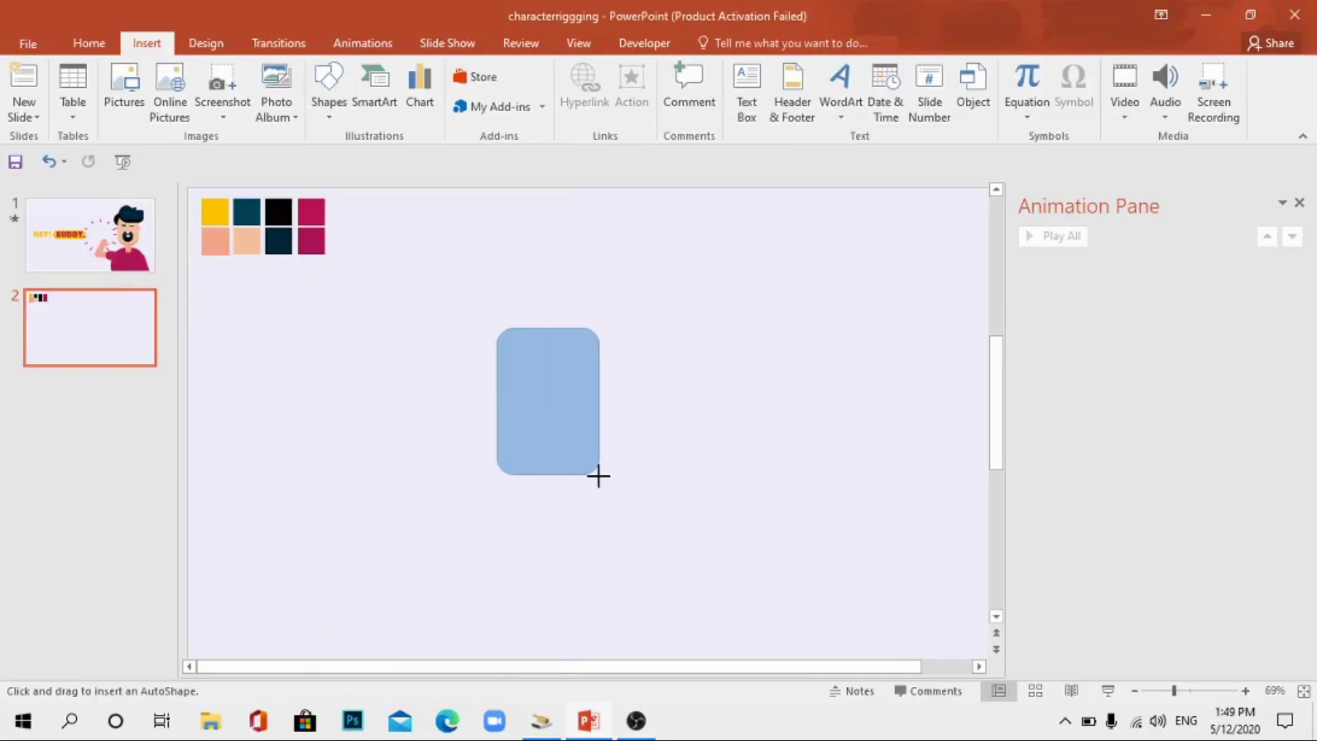
{"action": "left_click_drag", "start_coordinate": [511, 325], "coordinate": [548, 327]}
{"action": "left_click", "coordinate": [988, 68]}
{"action": "left_click", "coordinate": [1022, 117]}
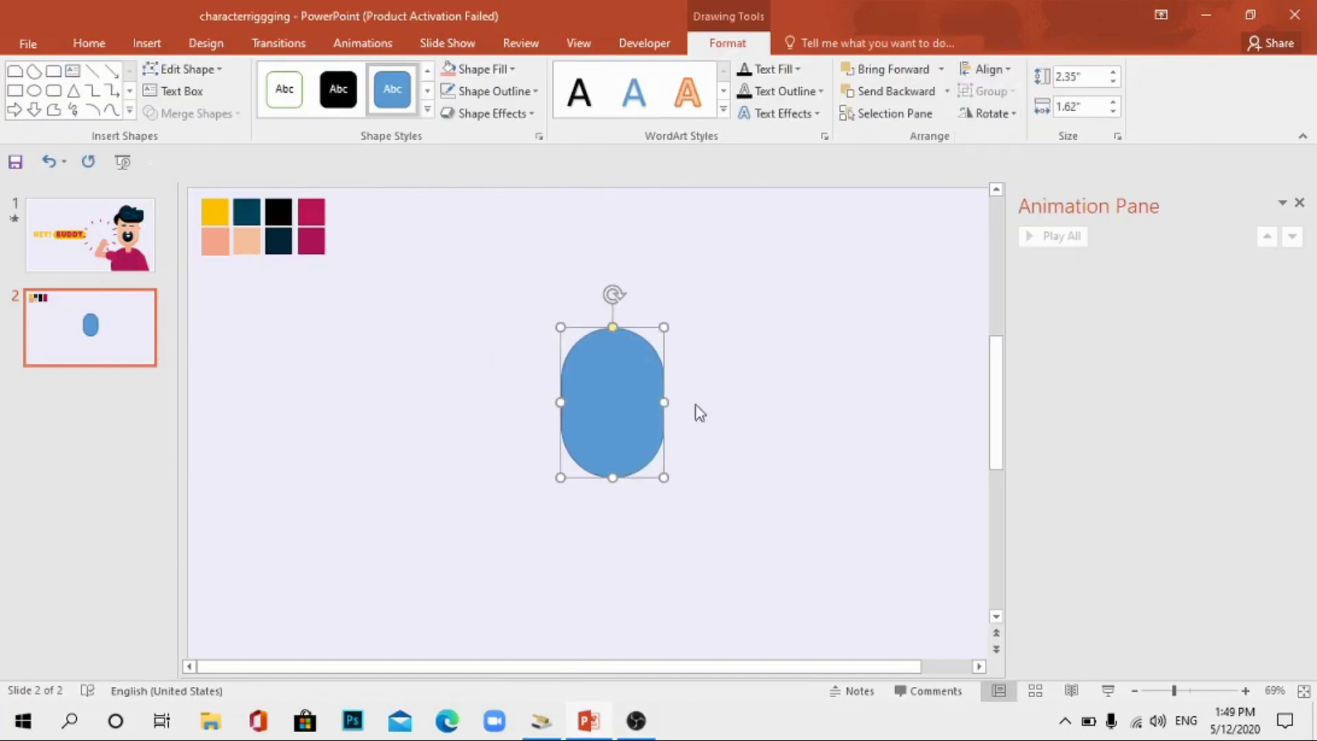
Duplicate the pill slightly lower behind the original, filling the back copy salmon and the front light peach
{"action": "left_click_drag", "start_coordinate": [613, 481], "coordinate": [612, 504]}
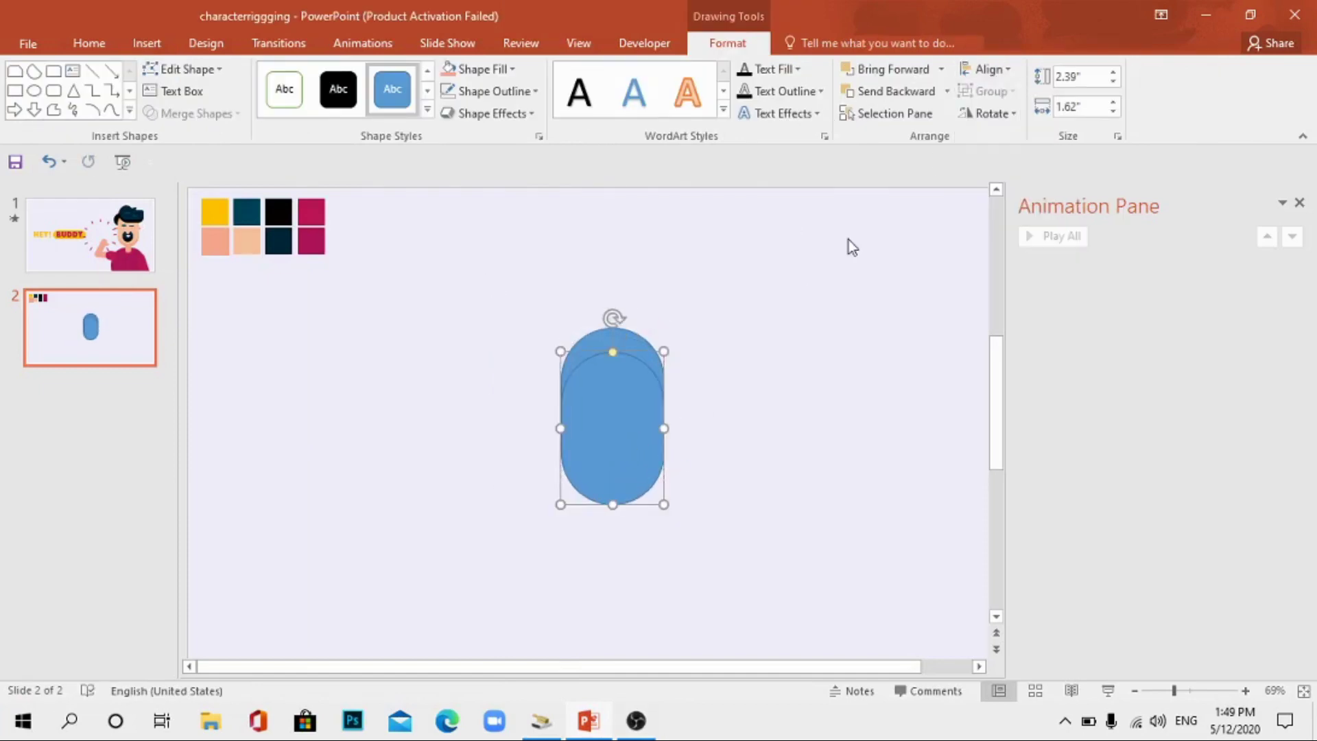
{"action": "left_click", "coordinate": [885, 91]}
{"action": "left_click", "coordinate": [476, 69]}
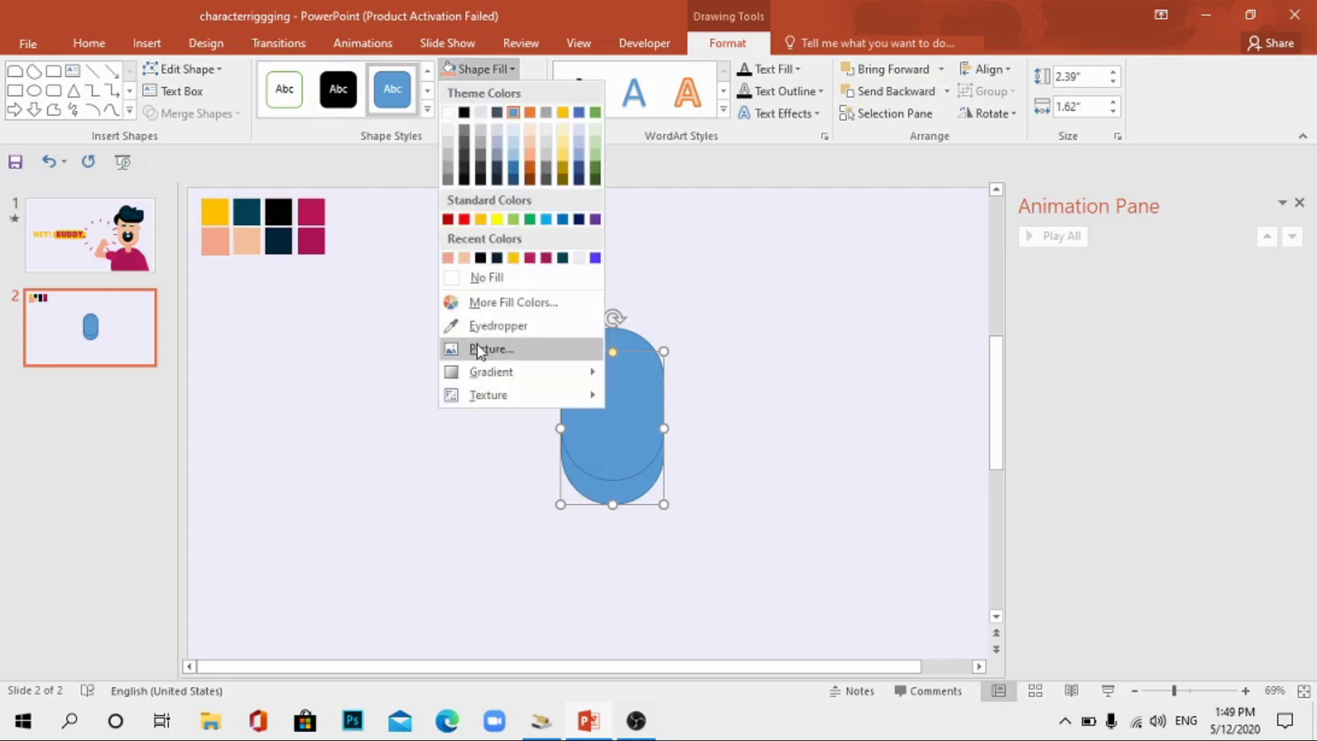
{"action": "left_click", "coordinate": [498, 326]}
{"action": "left_click", "coordinate": [215, 240]}
{"action": "left_click", "coordinate": [479, 72]}
{"action": "left_click", "coordinate": [464, 258]}
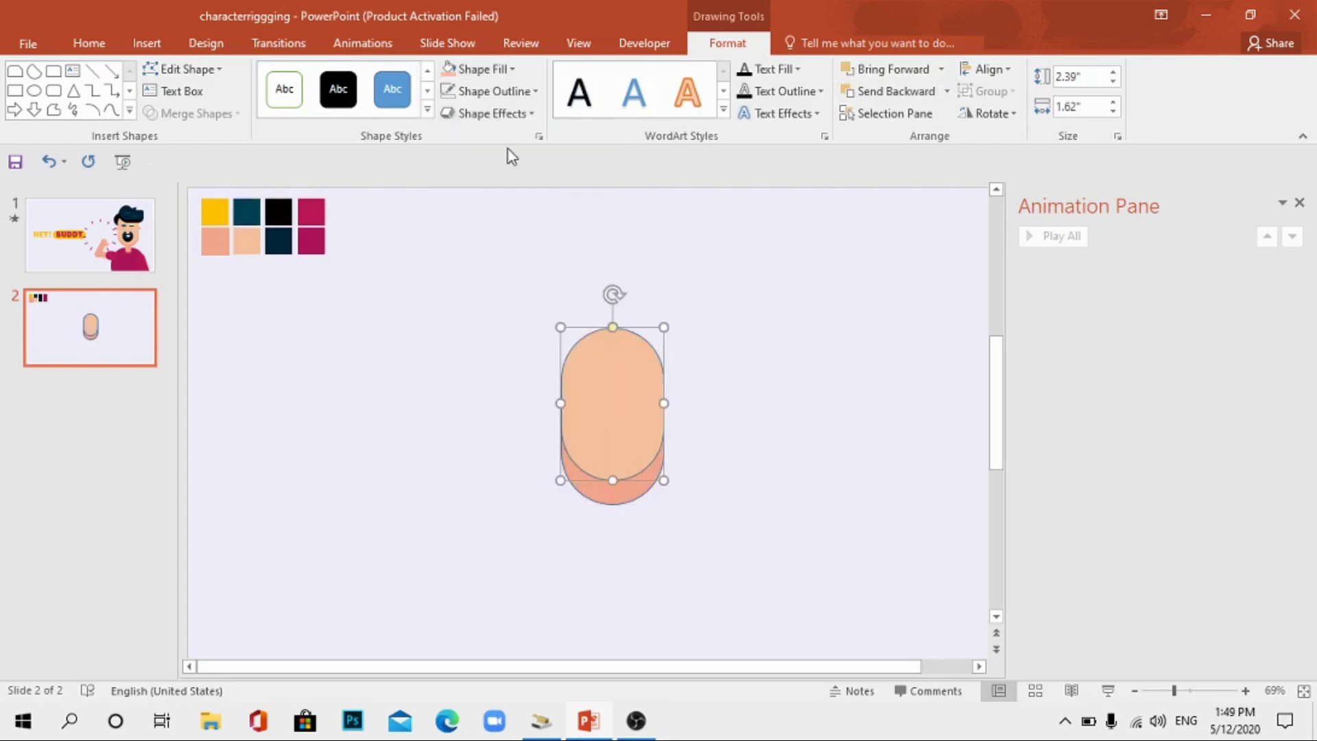
Remove the outline from the face pill
{"action": "left_click", "coordinate": [511, 91]}
{"action": "left_click", "coordinate": [718, 446]}
{"action": "left_click", "coordinate": [626, 435]}
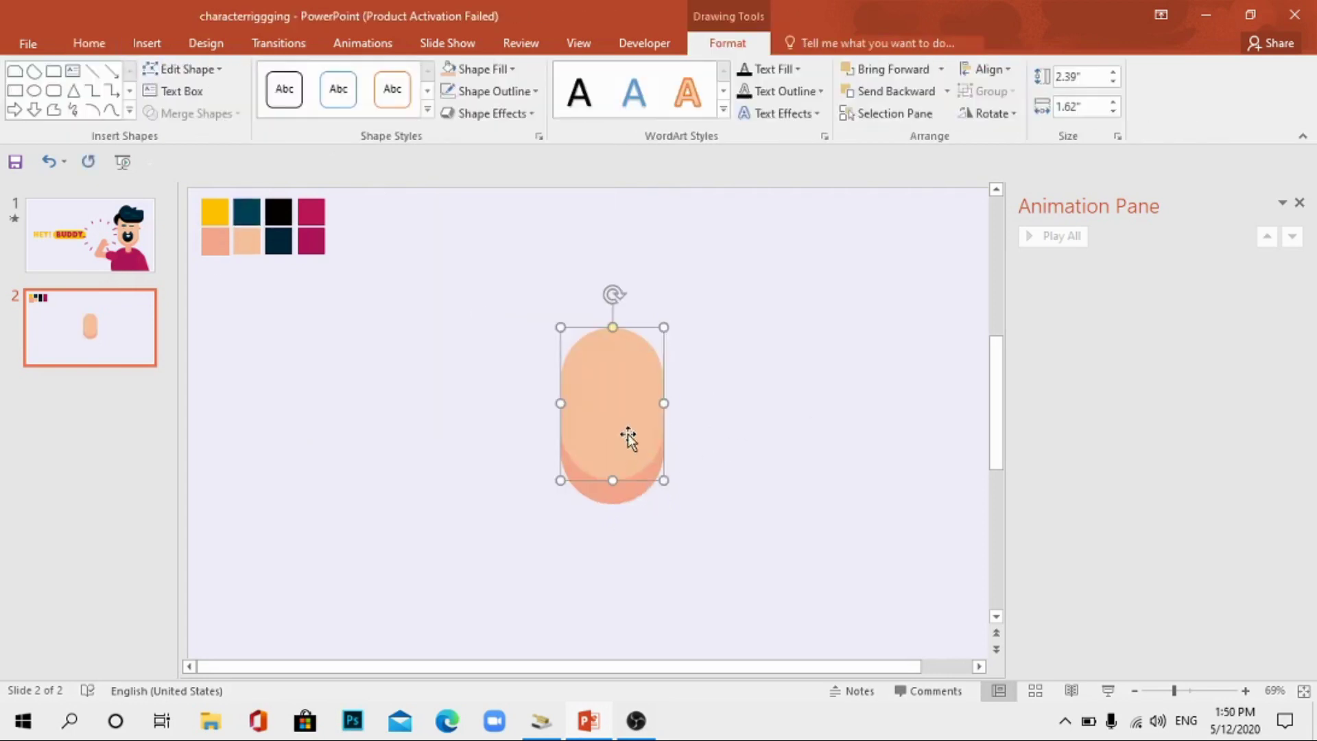
{"action": "left_click", "coordinate": [147, 42]}
{"action": "left_click", "coordinate": [328, 90]}
{"action": "left_click", "coordinate": [472, 290]}
Draw a small circle at the face's upper left, send it behind, fill it black with no outline
{"action": "mouse_move", "coordinate": [507, 304]}
{"action": "left_mouse_down"}
{"action": "mouse_move", "coordinate": [578, 375]}
{"action": "mouse_move", "coordinate": [578, 364]}
{"action": "left_mouse_up"}
{"action": "left_click", "coordinate": [885, 91]}
{"action": "left_click", "coordinate": [477, 68]}
{"action": "left_click", "coordinate": [465, 112]}
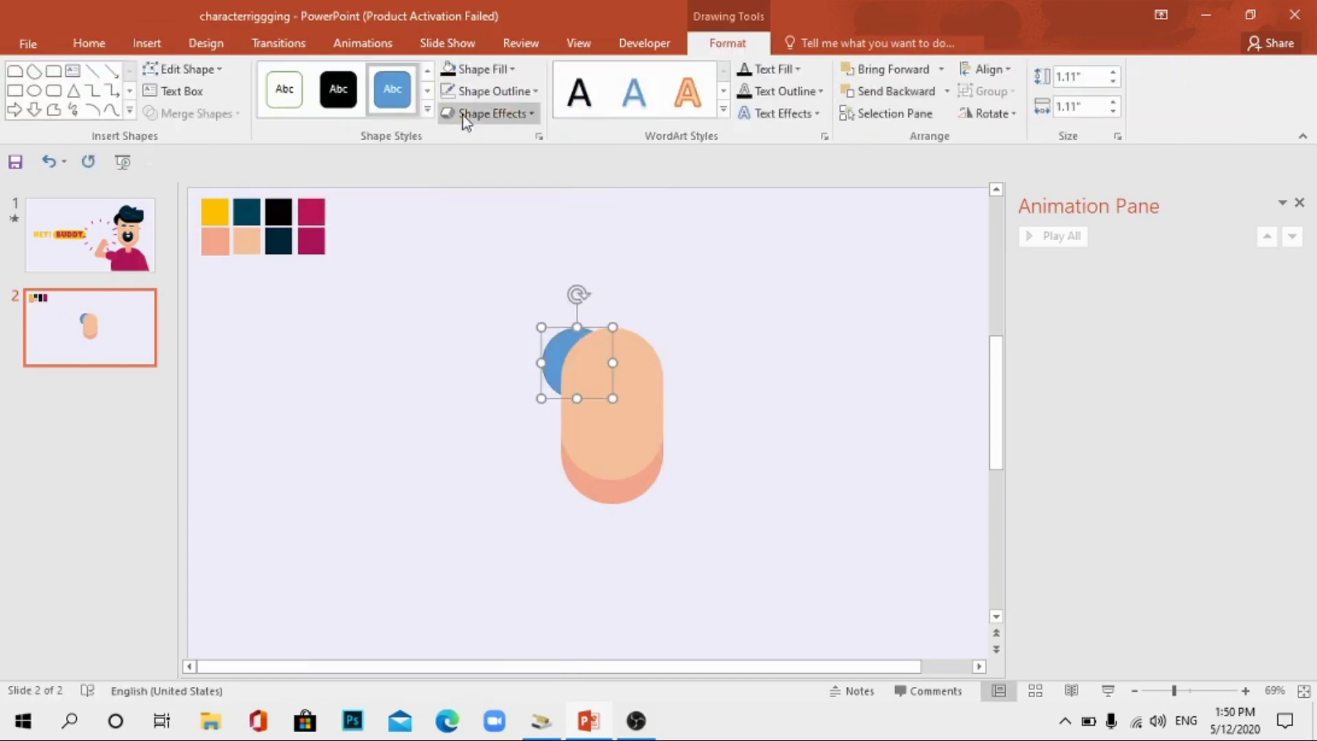
{"action": "left_click", "coordinate": [477, 68]}
{"action": "left_click", "coordinate": [497, 325]}
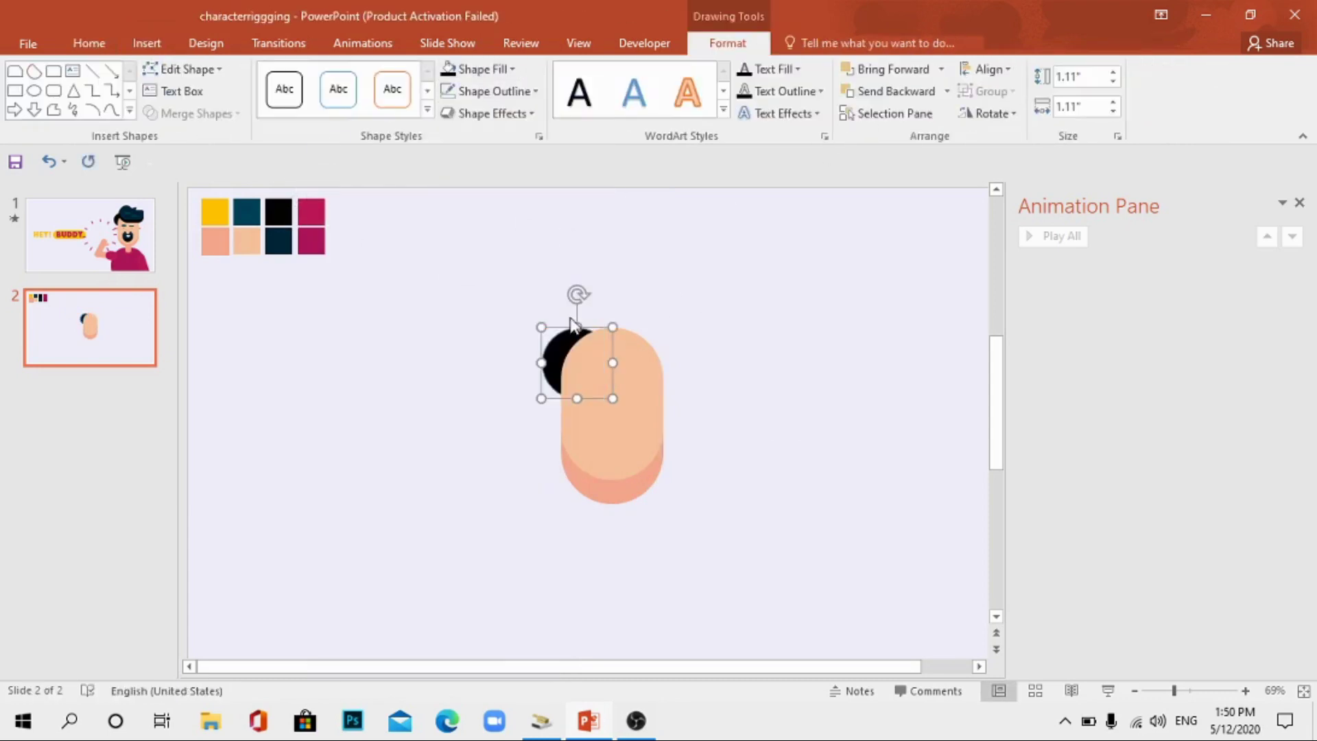
{"action": "left_click", "coordinate": [489, 92]}
{"action": "left_click", "coordinate": [759, 396]}
Copy the black circle and move the copy up onto the top of the face
{"action": "left_click", "coordinate": [566, 336]}
{"action": "key", "text": "ctrl+c"}
{"action": "key", "text": "ctrl+v"}
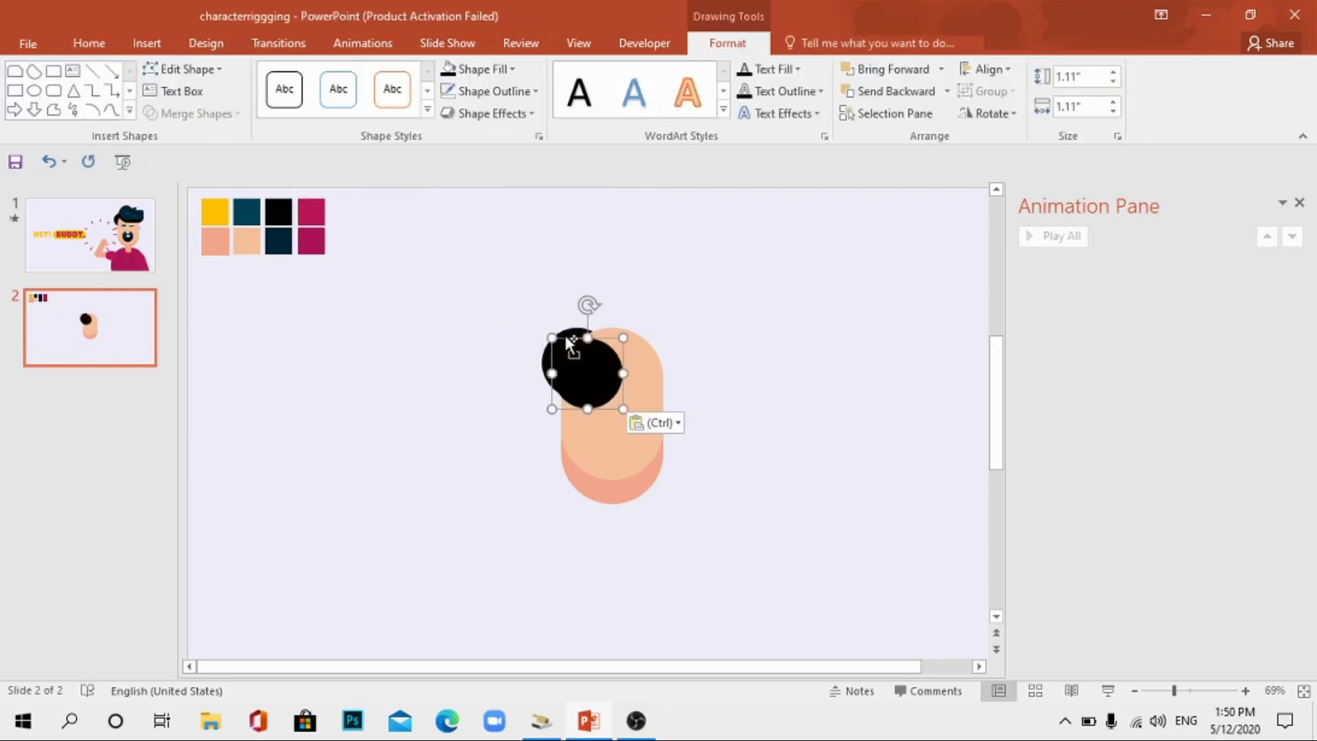
{"action": "left_click_drag", "start_coordinate": [565, 334], "coordinate": [584, 307]}
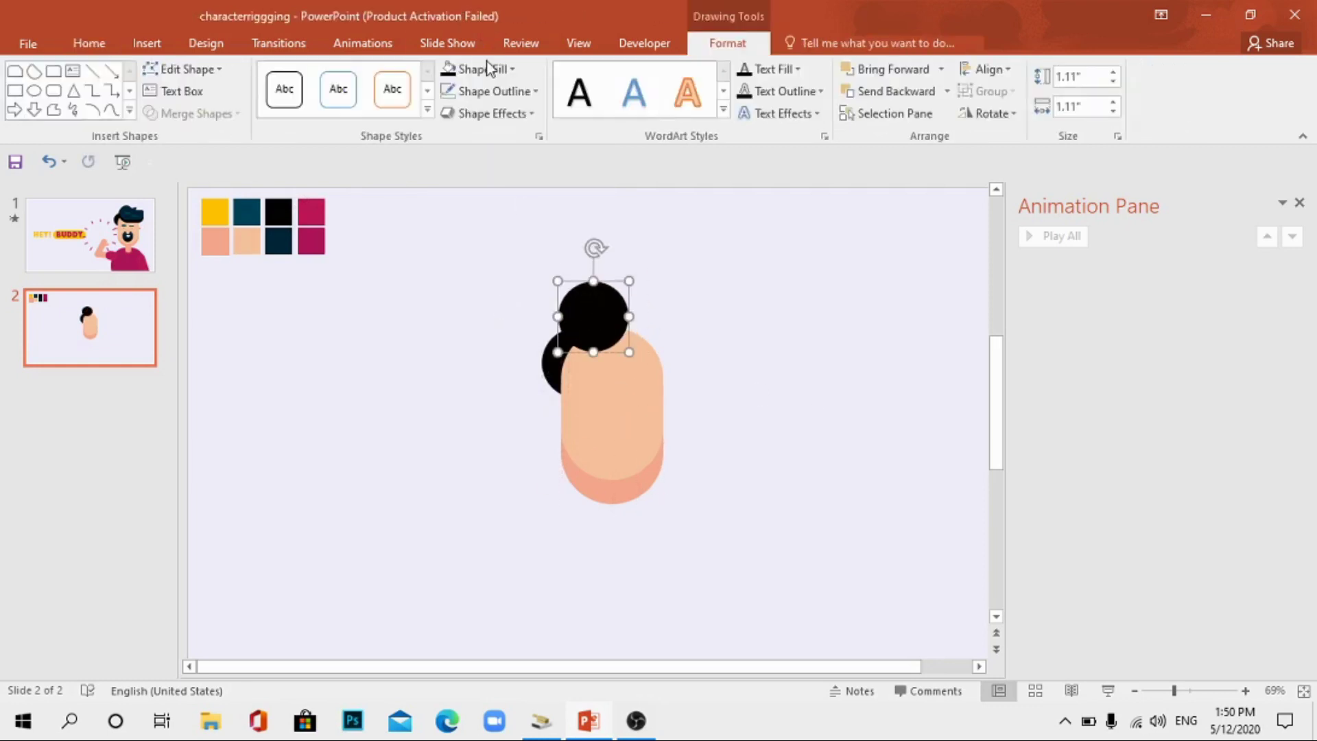
Fill the top circle dark navy using colours sampled from the palette swatches
{"action": "left_click", "coordinate": [488, 68]}
{"action": "left_click", "coordinate": [500, 323]}
{"action": "left_click", "coordinate": [251, 205]}
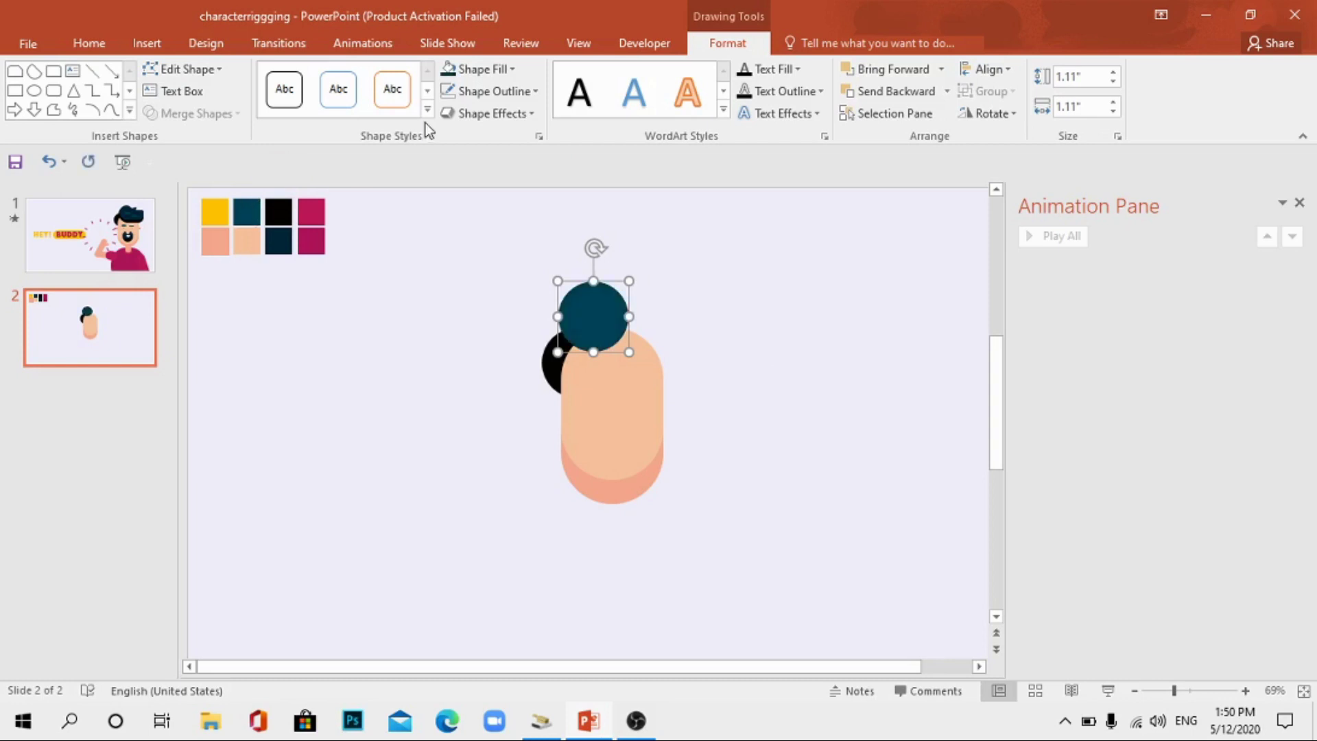
{"action": "left_click", "coordinate": [480, 68]}
{"action": "left_click", "coordinate": [501, 324]}
{"action": "left_click", "coordinate": [278, 240]}
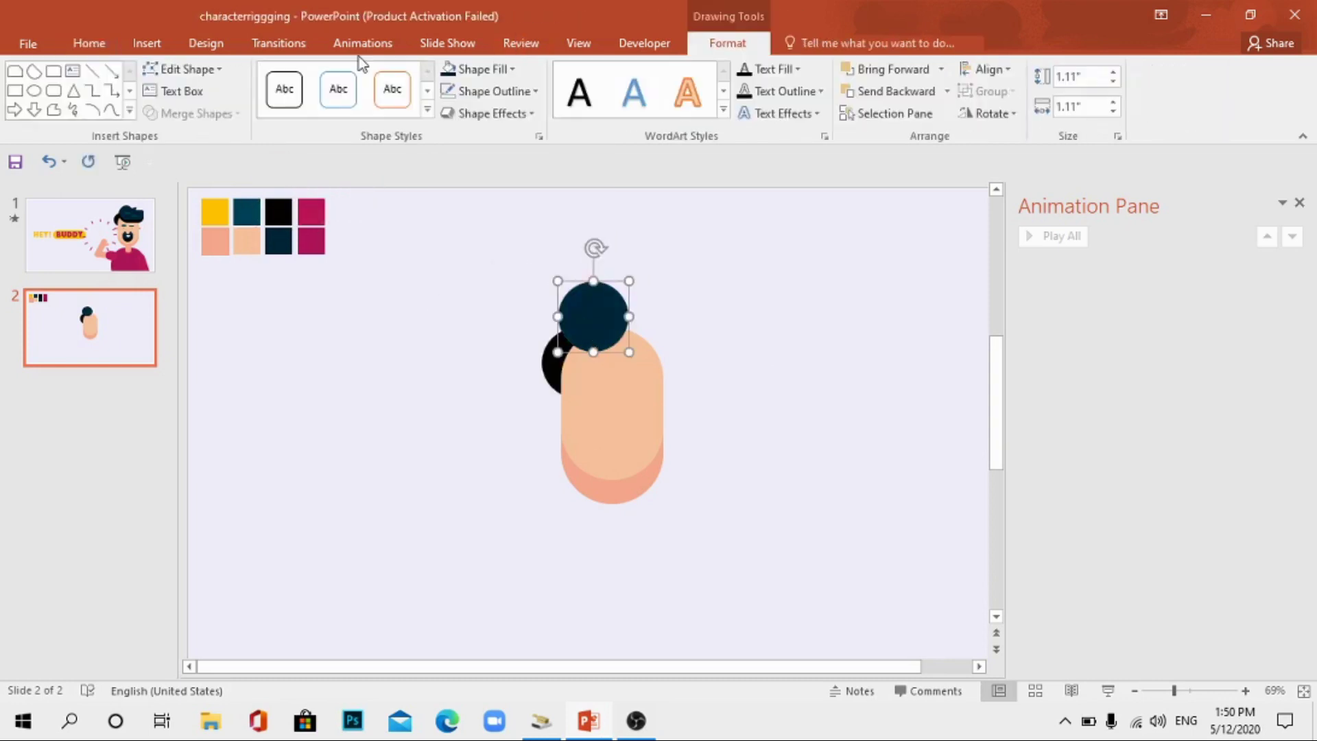
{"action": "left_click", "coordinate": [147, 42]}
{"action": "left_click", "coordinate": [329, 89]}
Draw a rounded rectangle and stretch it across the top of the head
{"action": "scroll", "coordinate": [481, 343], "scroll_direction": "down", "scroll_amount": 1}
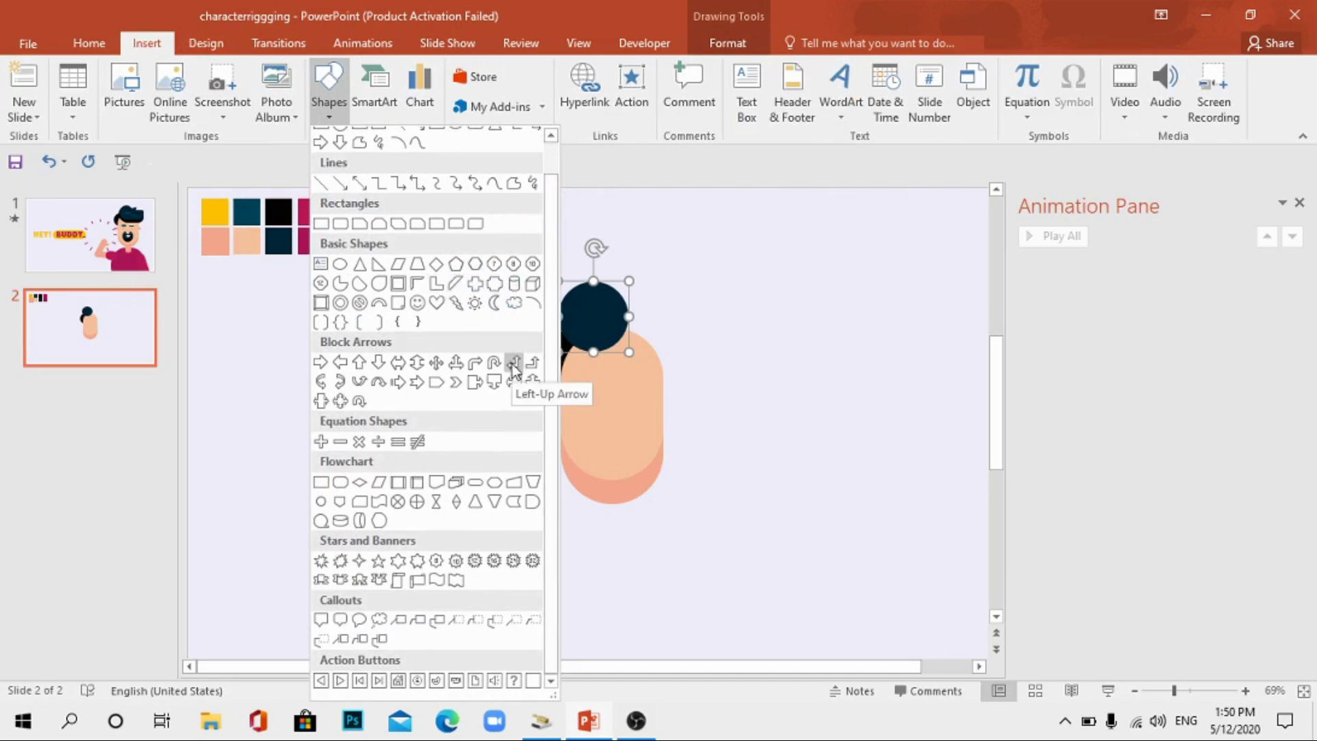
{"action": "left_click", "coordinate": [475, 223]}
{"action": "left_click_drag", "start_coordinate": [525, 261], "coordinate": [664, 329]}
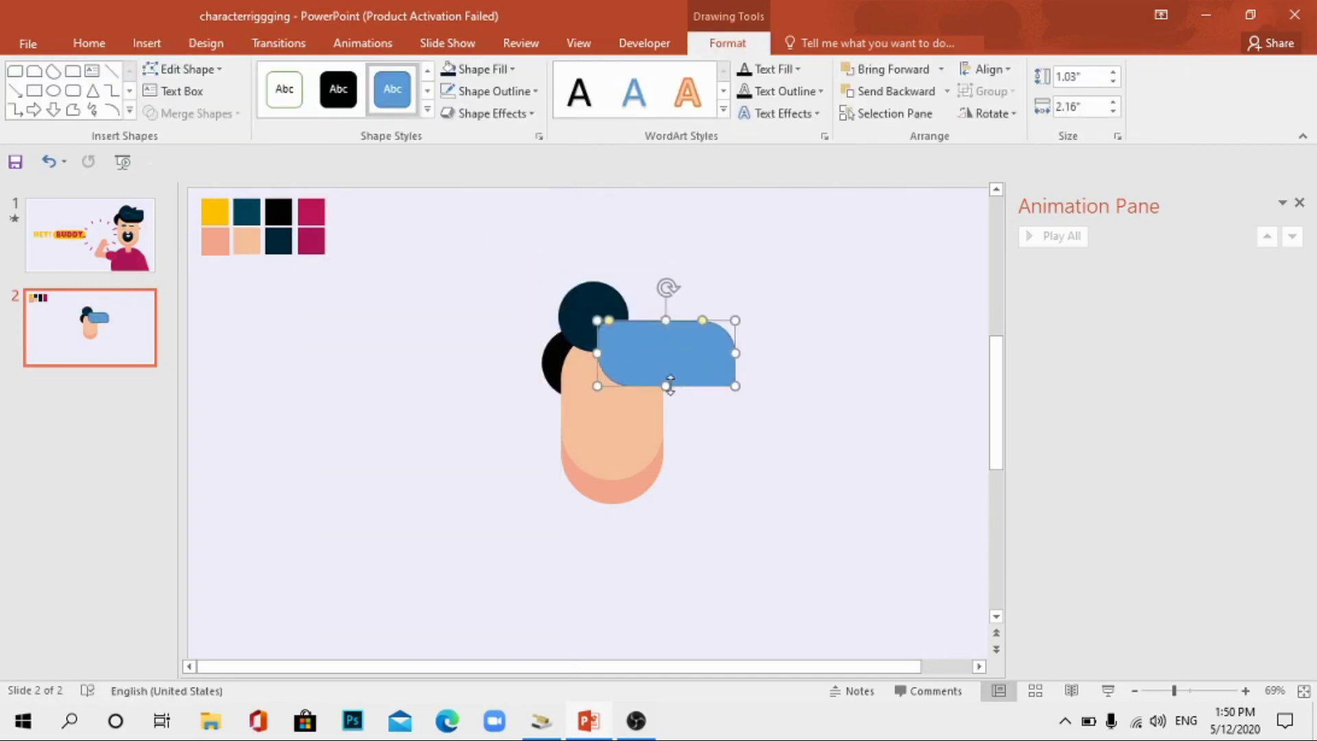
{"action": "mouse_move", "coordinate": [665, 382]}
{"action": "left_mouse_down"}
{"action": "mouse_move", "coordinate": [666, 265]}
{"action": "mouse_move", "coordinate": [666, 313]}
{"action": "mouse_move", "coordinate": [687, 320]}
{"action": "mouse_move", "coordinate": [637, 327]}
{"action": "left_mouse_up"}
{"action": "left_click", "coordinate": [627, 323]}
Fill the hair rectangle dark navy with no outline and narrow it from the right
{"action": "left_click", "coordinate": [478, 68]}
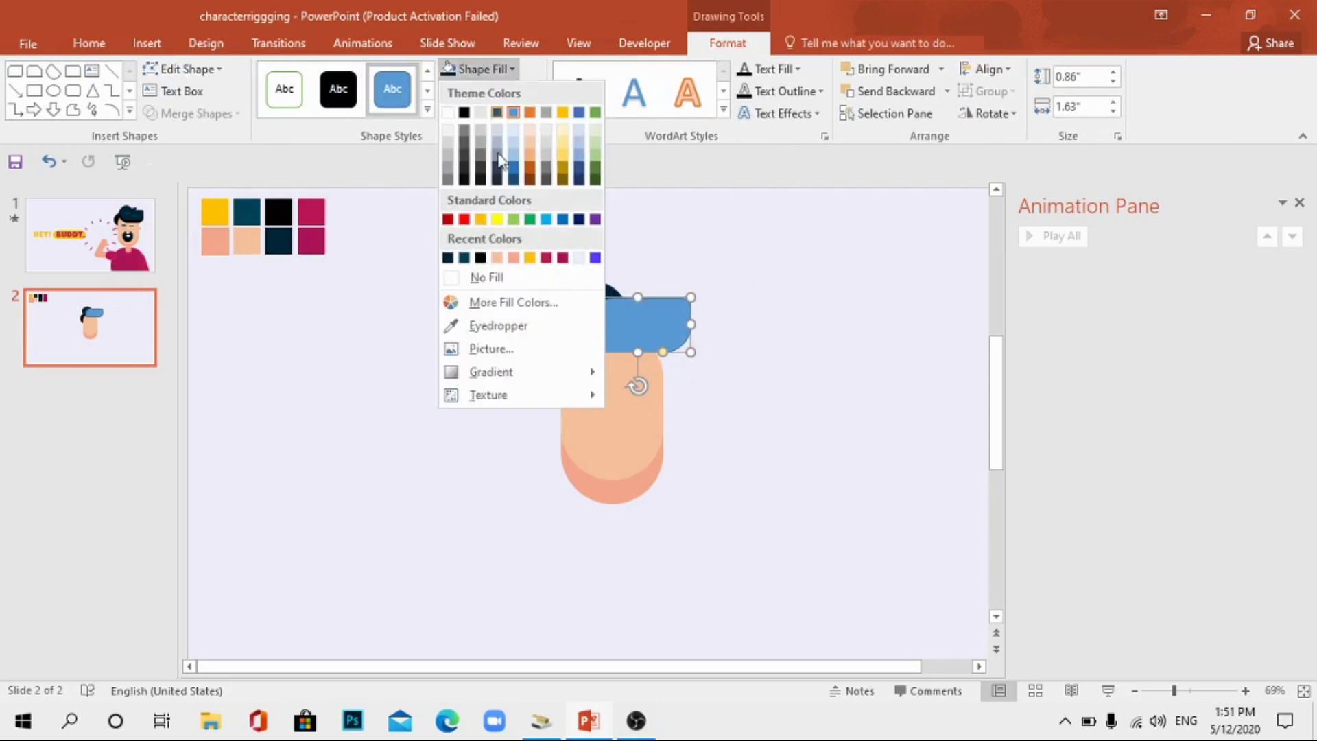
{"action": "left_click", "coordinate": [465, 256]}
{"action": "left_click", "coordinate": [477, 69]}
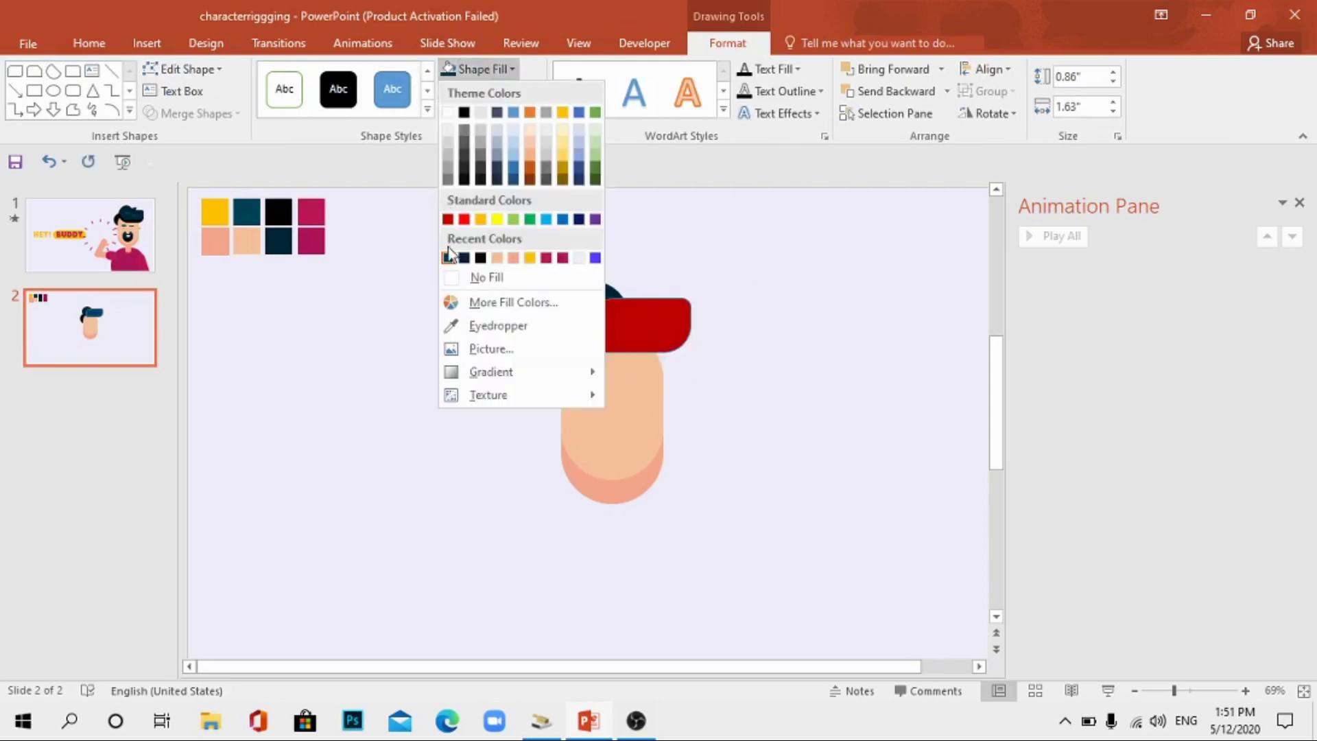
{"action": "left_click", "coordinate": [453, 256]}
{"action": "left_click", "coordinate": [487, 90]}
{"action": "left_click", "coordinate": [500, 297]}
{"action": "left_click", "coordinate": [824, 392]}
{"action": "left_click", "coordinate": [658, 323]}
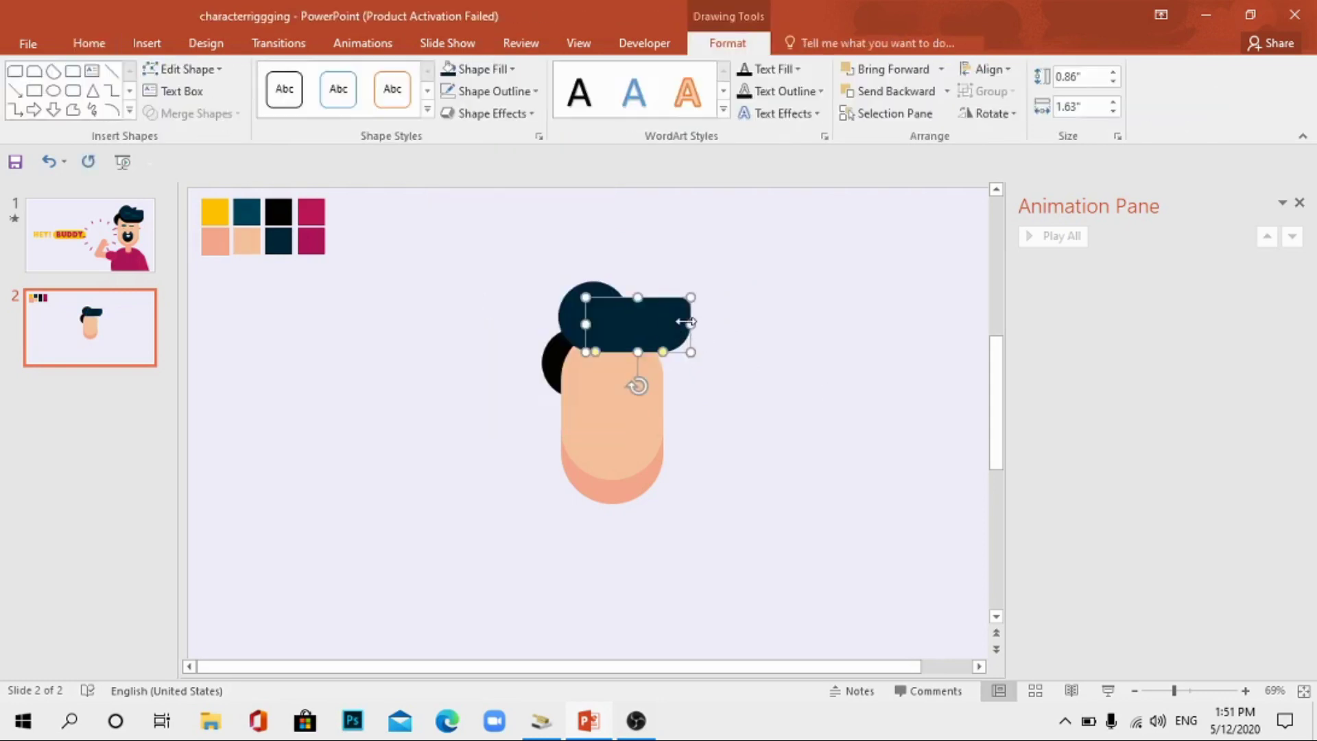
{"action": "left_click_drag", "start_coordinate": [691, 324], "coordinate": [683, 324]}
Draw a pie shape, reshape it into a half-disc, and move it beside the head
{"action": "left_click", "coordinate": [162, 42]}
{"action": "left_click", "coordinate": [329, 101]}
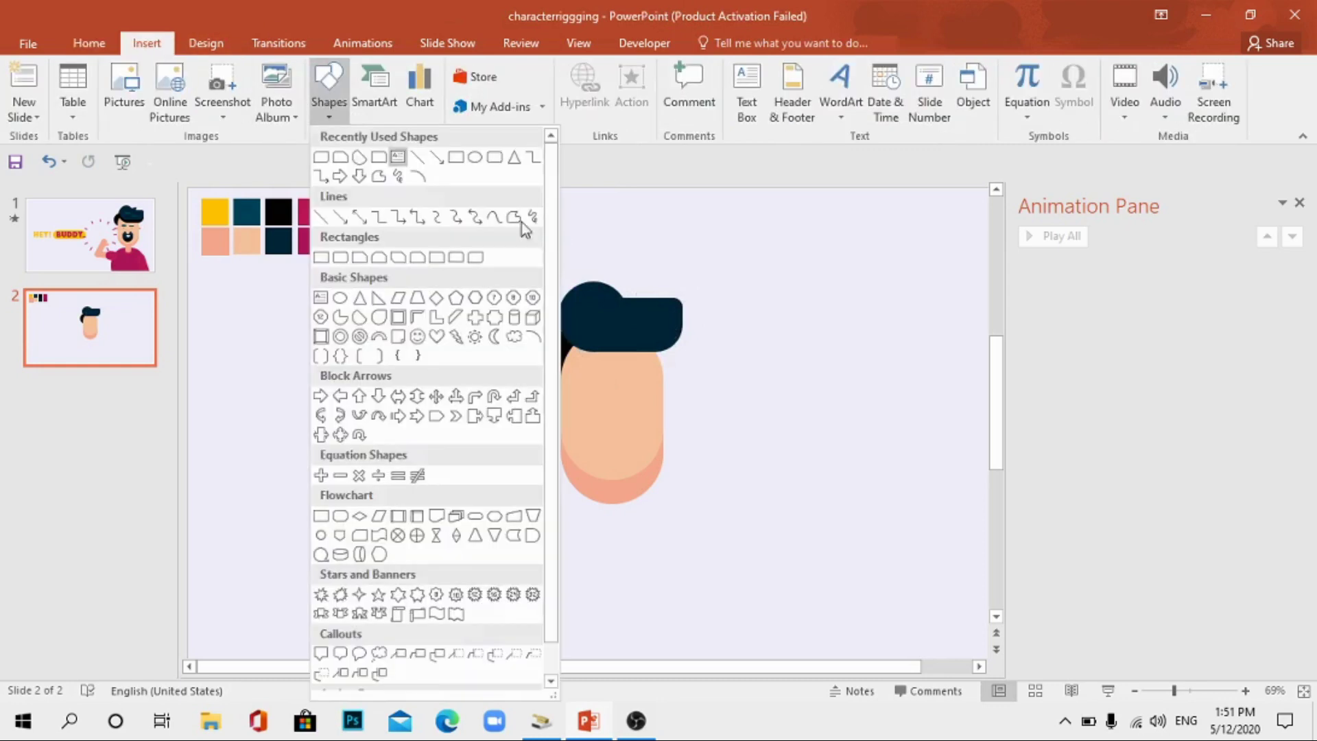
{"action": "scroll", "coordinate": [521, 226], "scroll_direction": "down", "scroll_amount": 2}
{"action": "scroll", "coordinate": [549, 260], "scroll_direction": "down", "scroll_amount": 2}
{"action": "left_click", "coordinate": [359, 294]}
{"action": "mouse_move", "coordinate": [379, 320]}
{"action": "left_mouse_down"}
{"action": "mouse_move", "coordinate": [431, 415]}
{"action": "mouse_move", "coordinate": [494, 441]}
{"action": "left_mouse_up"}
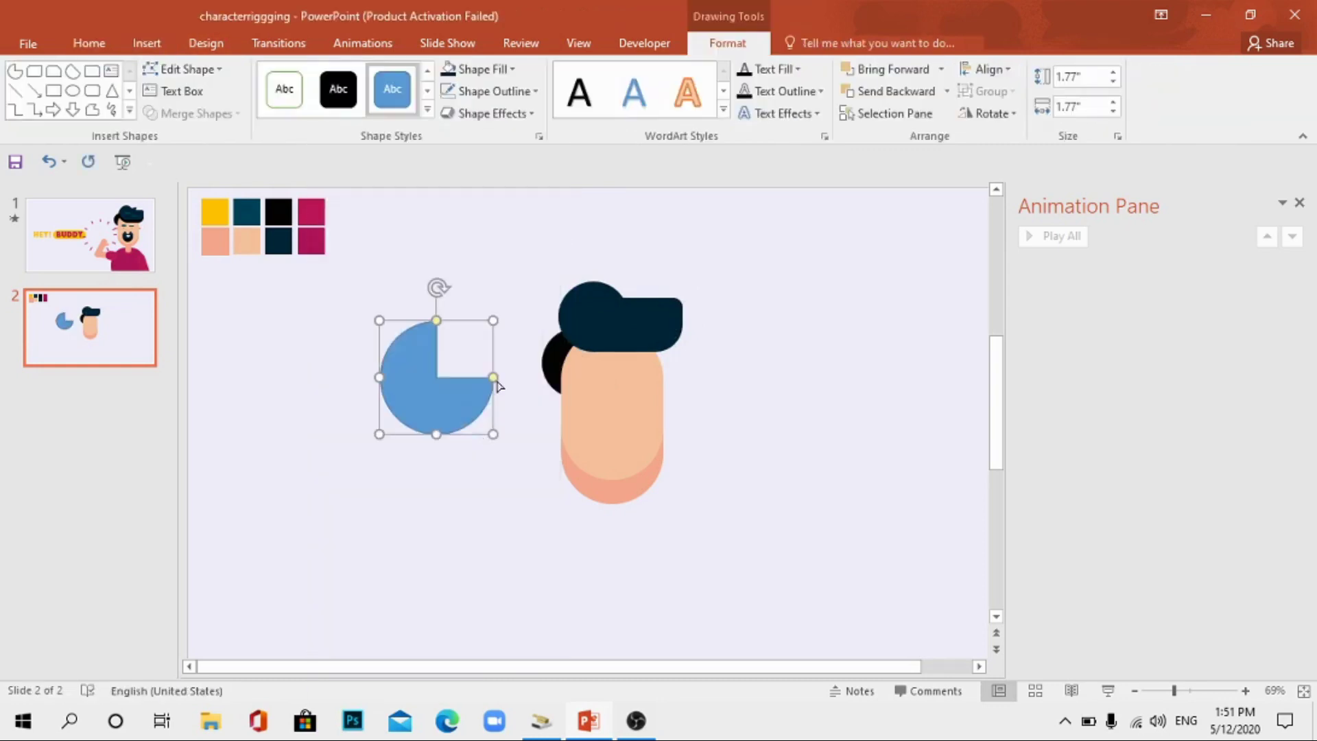
{"action": "left_click_drag", "start_coordinate": [498, 386], "coordinate": [443, 452]}
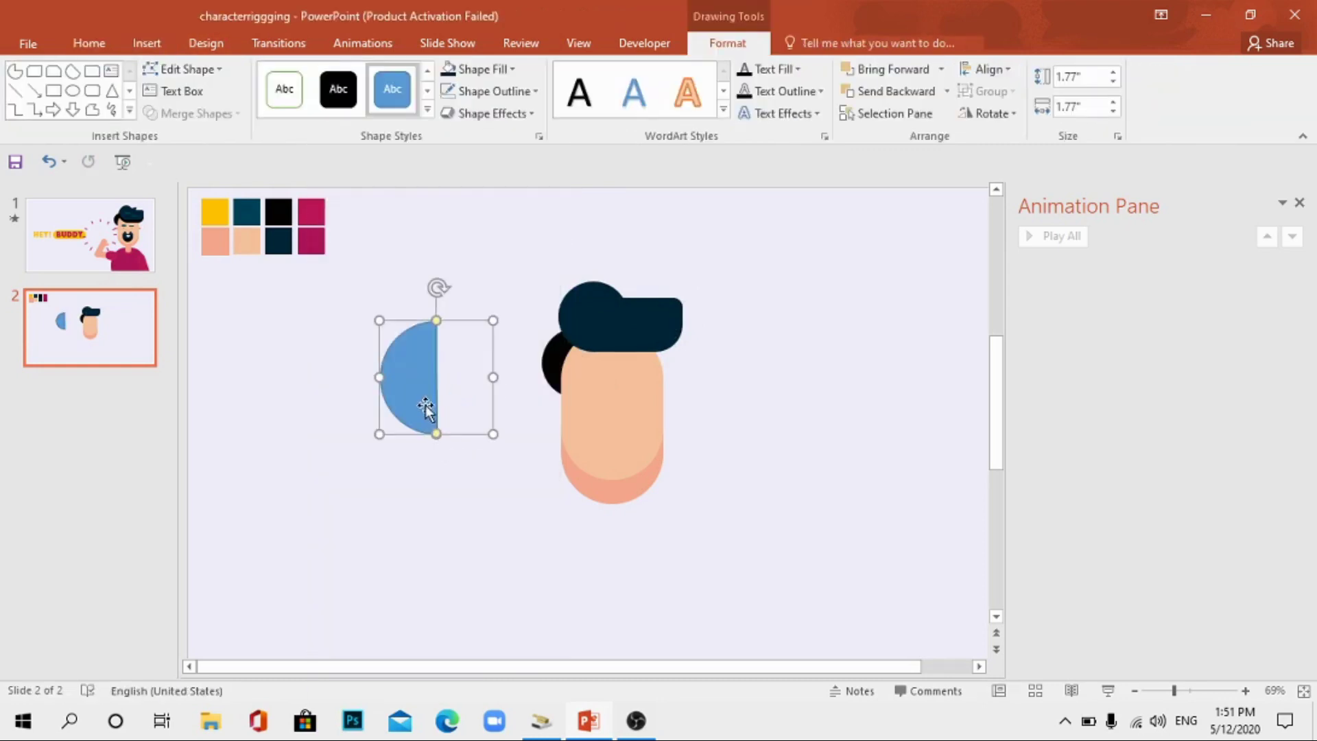
{"action": "mouse_move", "coordinate": [426, 406]}
{"action": "left_mouse_down"}
{"action": "mouse_move", "coordinate": [506, 338]}
{"action": "mouse_move", "coordinate": [484, 344]}
{"action": "left_mouse_up"}
Shrink the half-disc to 1.15 inches, rotate it about 45 degrees, send it behind the hair, remove its outline
{"action": "mouse_move", "coordinate": [435, 256]}
{"action": "left_mouse_down"}
{"action": "mouse_move", "coordinate": [471, 299]}
{"action": "mouse_move", "coordinate": [559, 278]}
{"action": "left_mouse_up"}
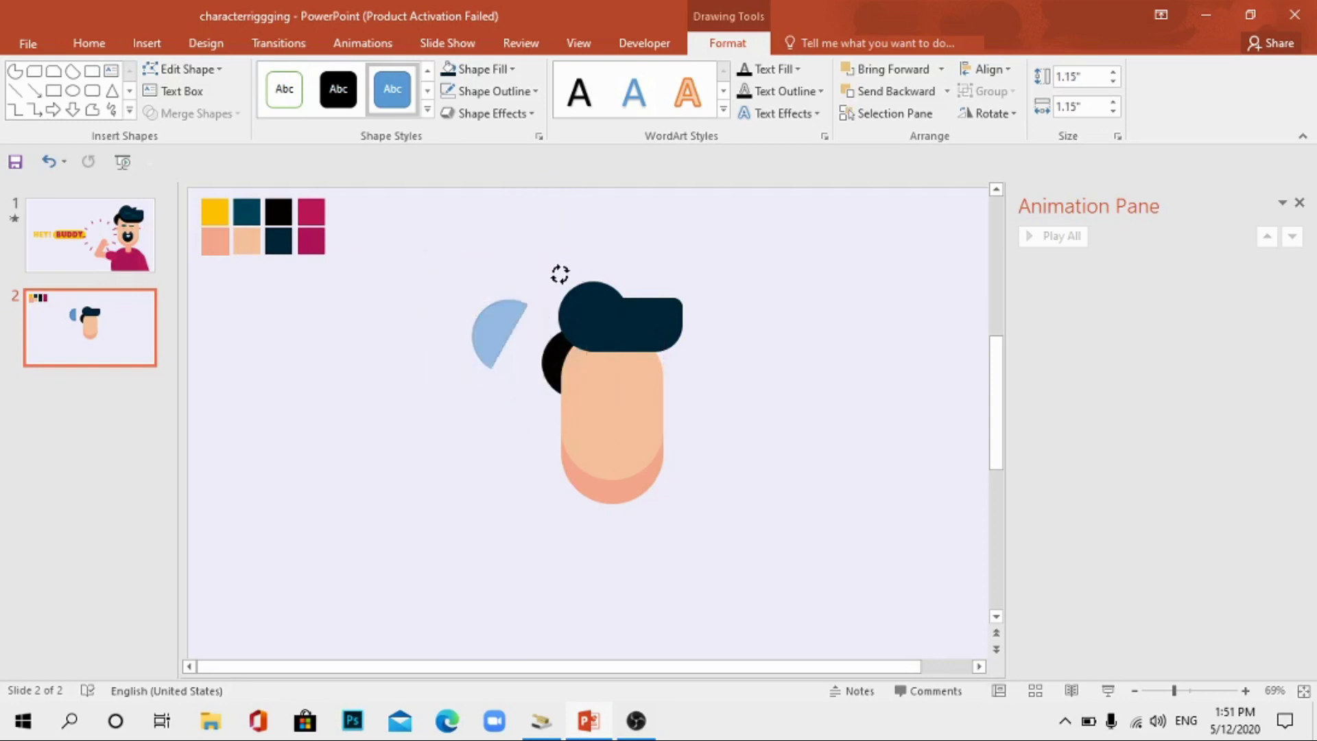
{"action": "left_click_drag", "start_coordinate": [490, 353], "coordinate": [605, 328]}
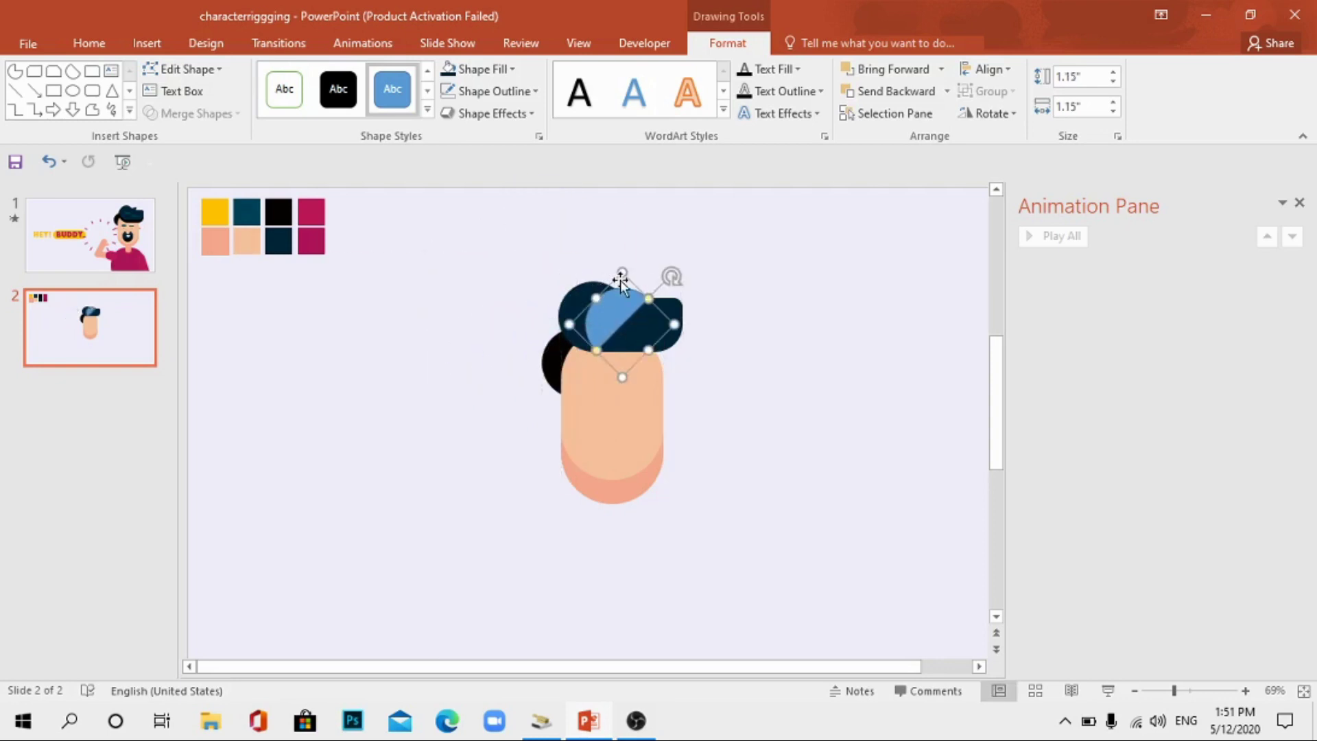
{"action": "left_click_drag", "start_coordinate": [667, 288], "coordinate": [661, 258]}
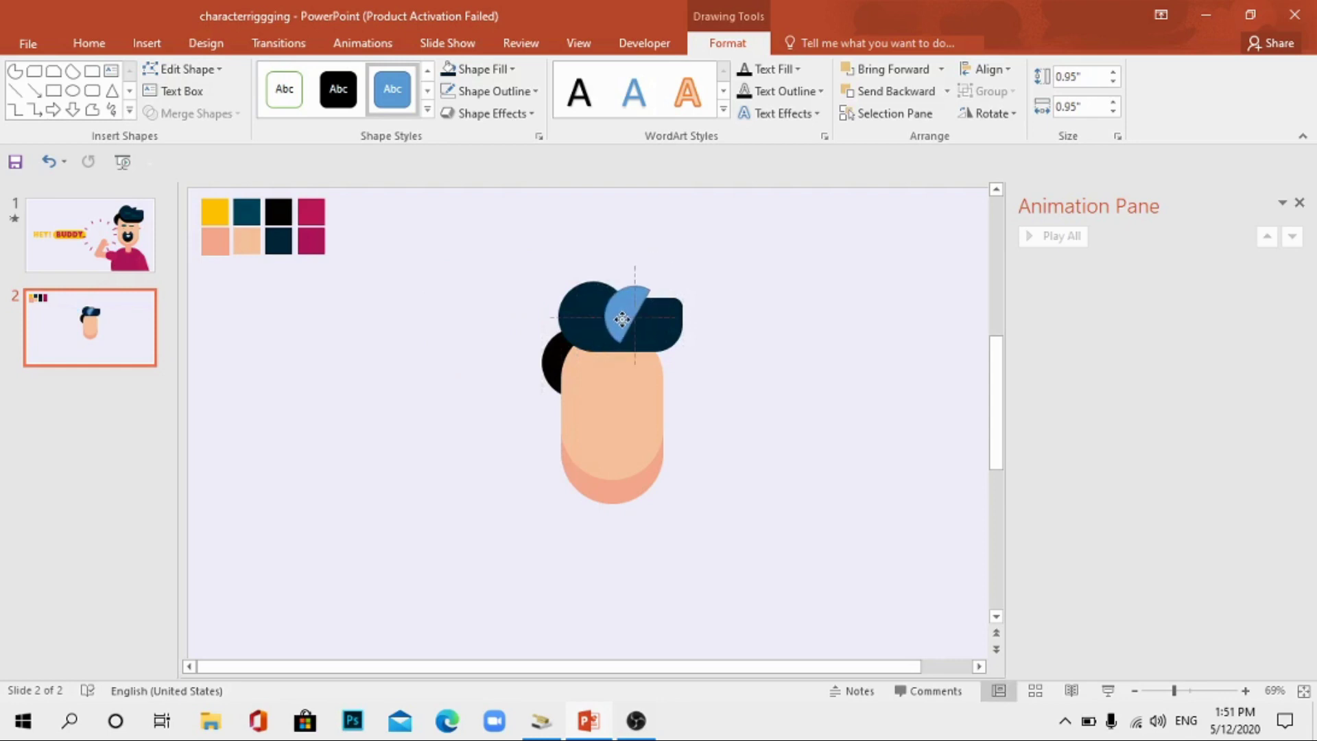
{"action": "left_click", "coordinate": [896, 90]}
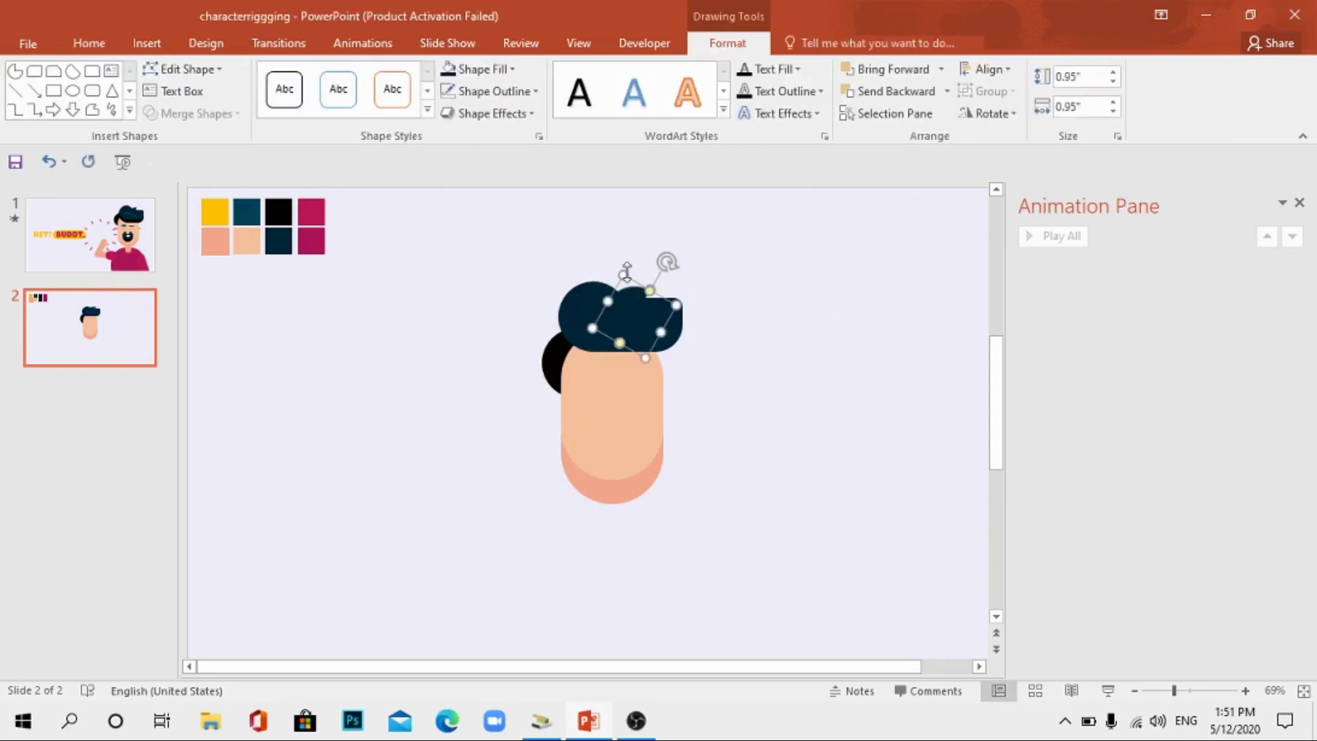
{"action": "left_click", "coordinate": [489, 91]}
{"action": "left_click", "coordinate": [491, 297]}
{"action": "left_click", "coordinate": [724, 335]}
Duplicate both hair shapes beside the head and fill the copy black with the eyedropper
{"action": "left_click", "coordinate": [628, 315]}
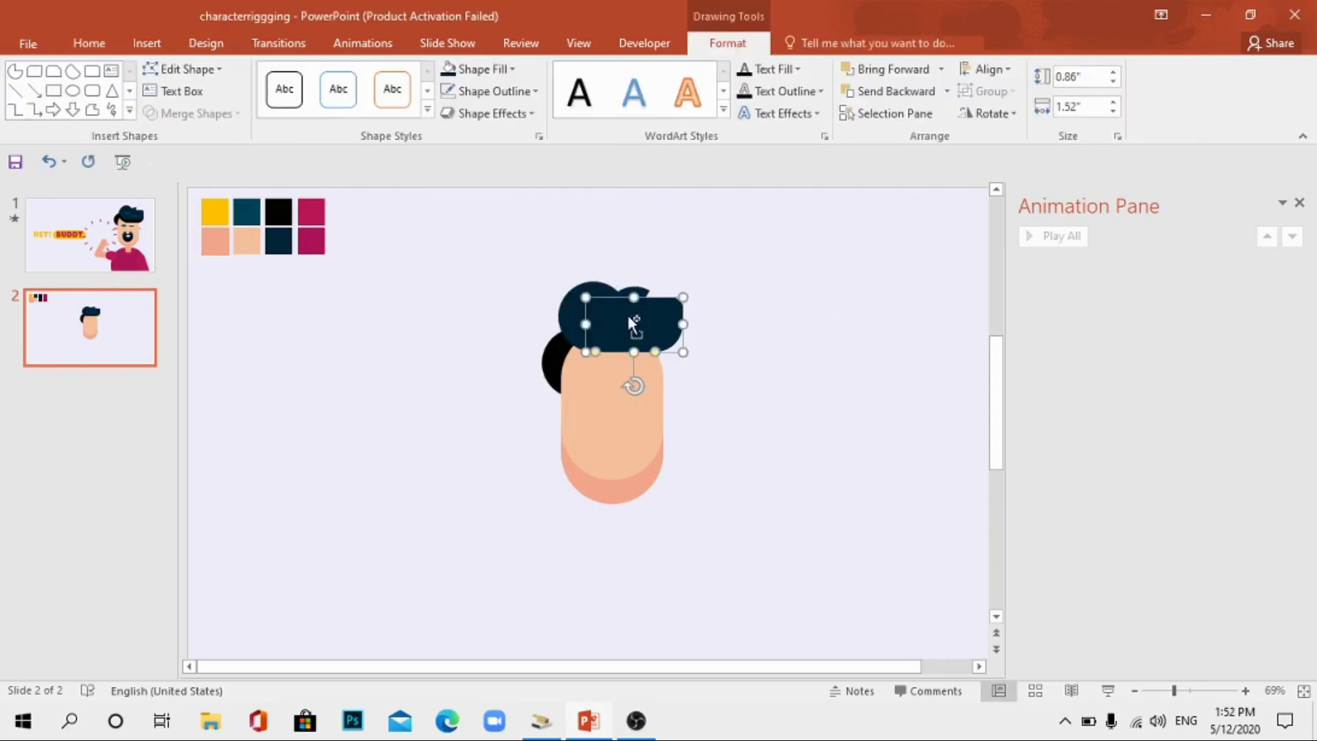
{"action": "left_click", "coordinate": [570, 301], "text": "shift"}
{"action": "left_click_drag", "start_coordinate": [570, 300], "coordinate": [889, 380]}
{"action": "left_click", "coordinate": [478, 68]}
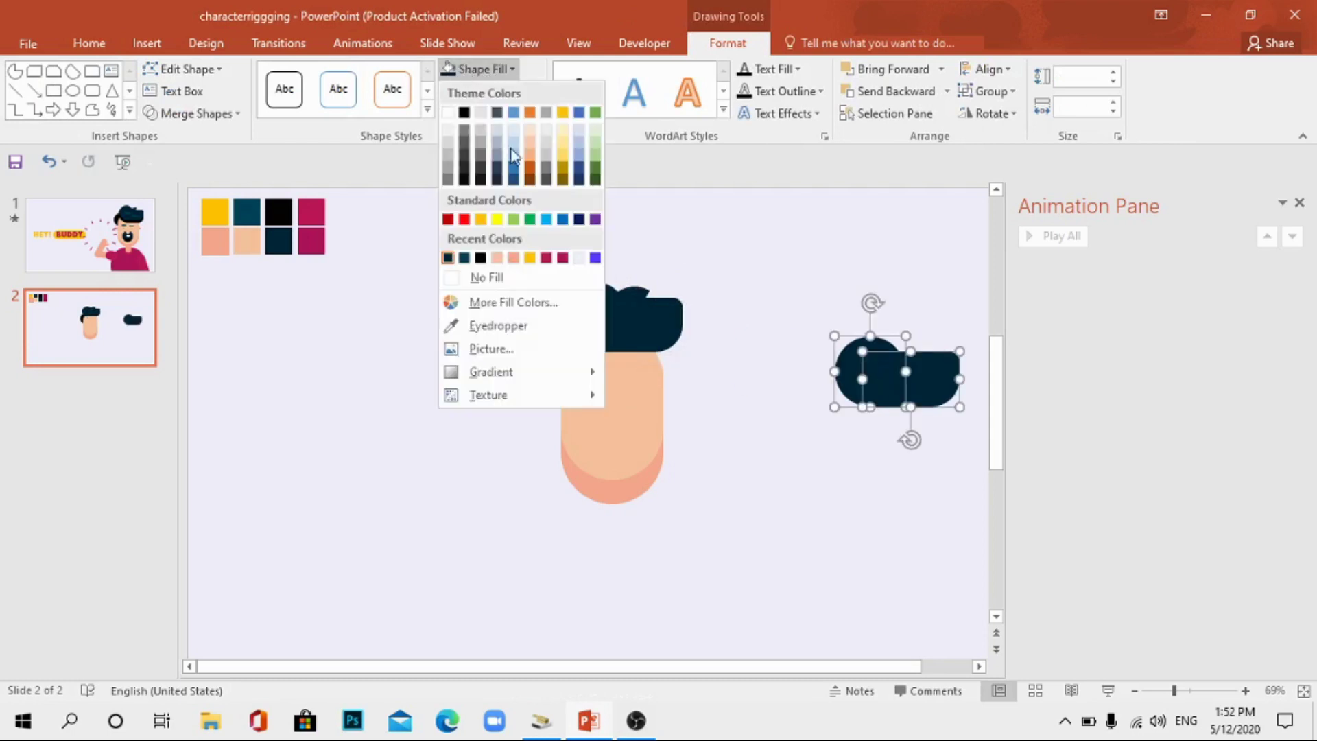
{"action": "left_click", "coordinate": [498, 325]}
{"action": "left_click", "coordinate": [279, 211]}
Remove the black copy's outline, move it onto the head, and place it behind the navy hair
{"action": "left_click", "coordinate": [488, 90]}
{"action": "left_click", "coordinate": [491, 297]}
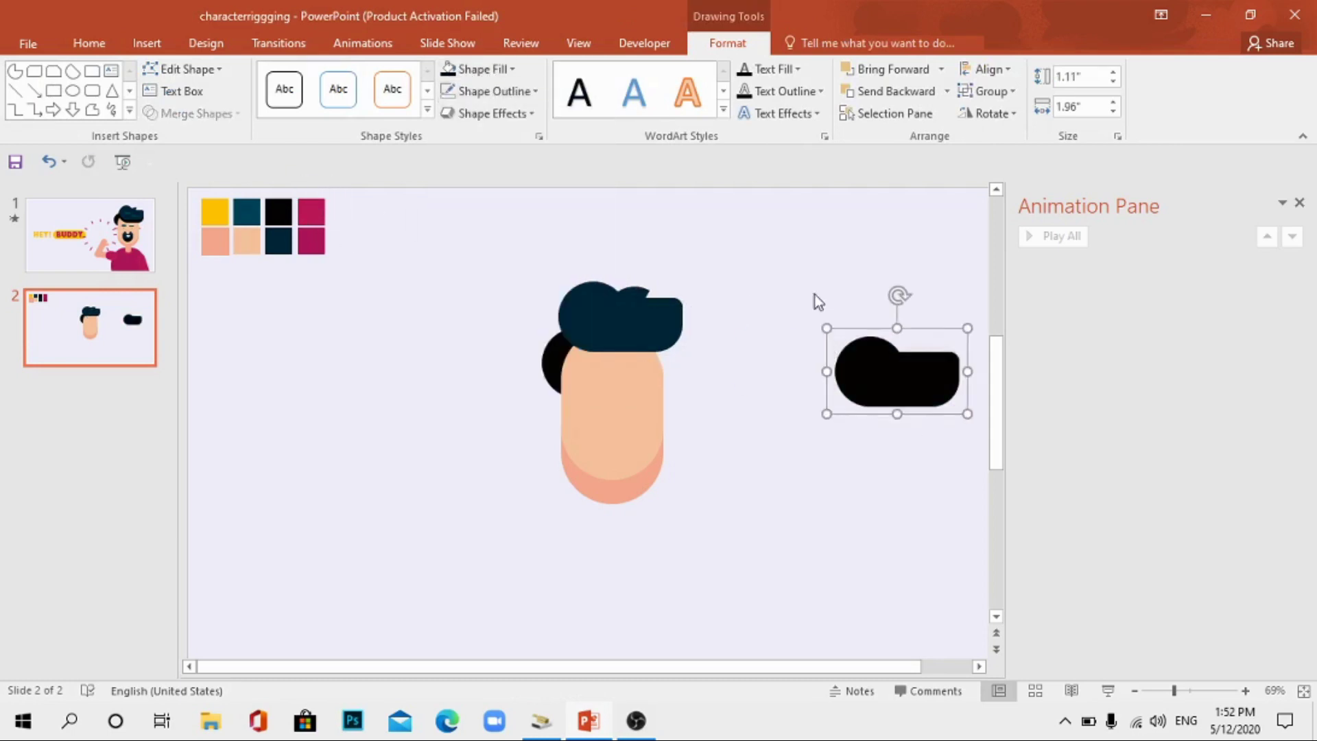
{"action": "left_click_drag", "start_coordinate": [907, 380], "coordinate": [630, 342]}
{"action": "left_click", "coordinate": [915, 93]}
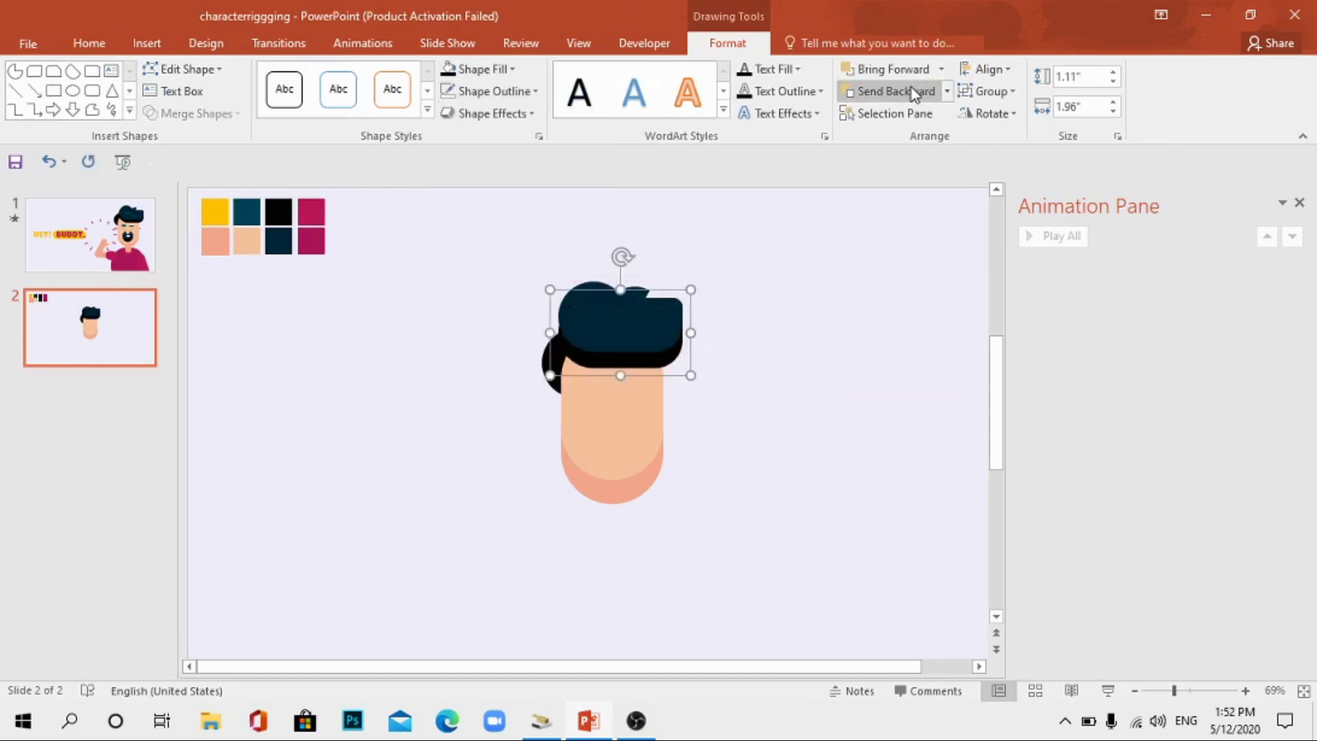
{"action": "left_click", "coordinate": [586, 314]}
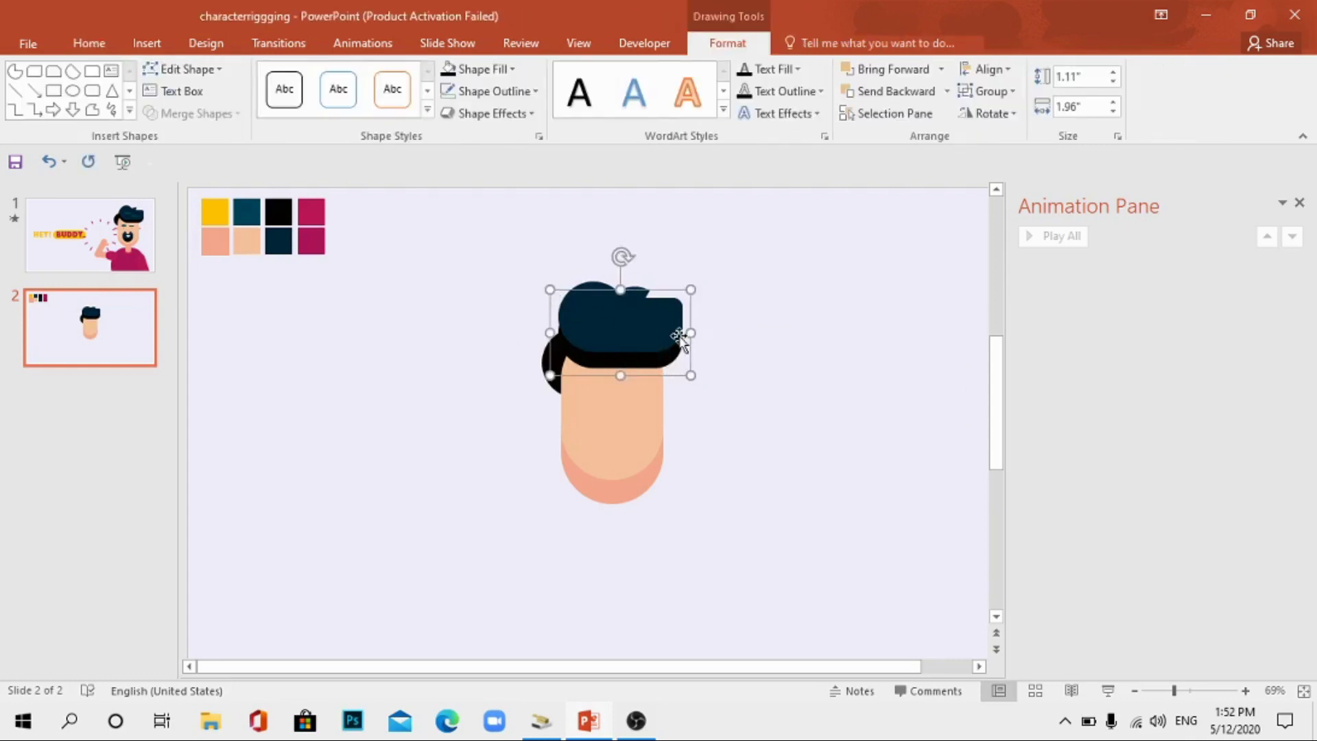
Zoom in and draw a small rounded-rectangle bar on the hair
{"action": "left_click", "coordinate": [731, 421]}
{"action": "left_click_drag", "start_coordinate": [1174, 691], "coordinate": [1185, 691]}
{"action": "left_click", "coordinate": [147, 42]}
{"action": "left_click", "coordinate": [327, 89]}
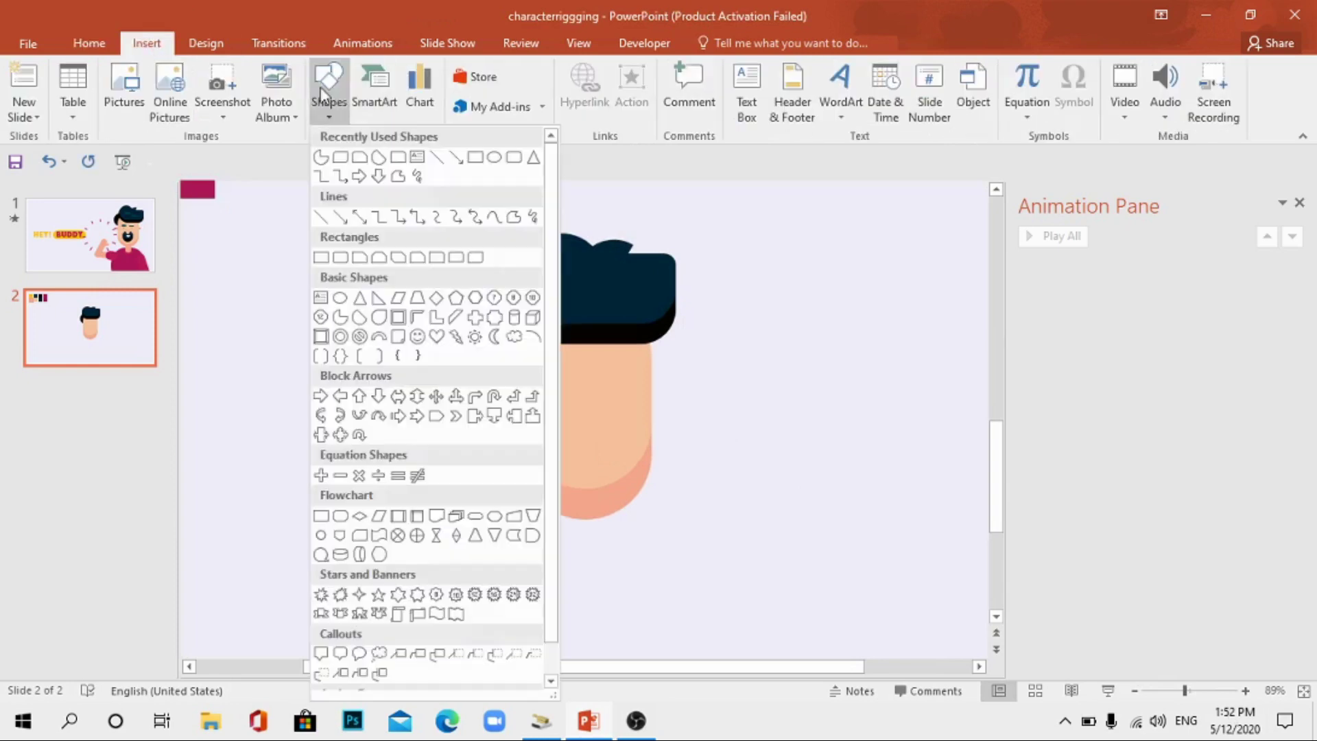
{"action": "left_click", "coordinate": [348, 261]}
{"action": "mouse_move", "coordinate": [551, 274]}
{"action": "left_mouse_down"}
{"action": "mouse_move", "coordinate": [603, 294]}
{"action": "mouse_move", "coordinate": [343, 306]}
{"action": "mouse_move", "coordinate": [421, 360]}
{"action": "mouse_move", "coordinate": [369, 311]}
{"action": "left_mouse_up"}
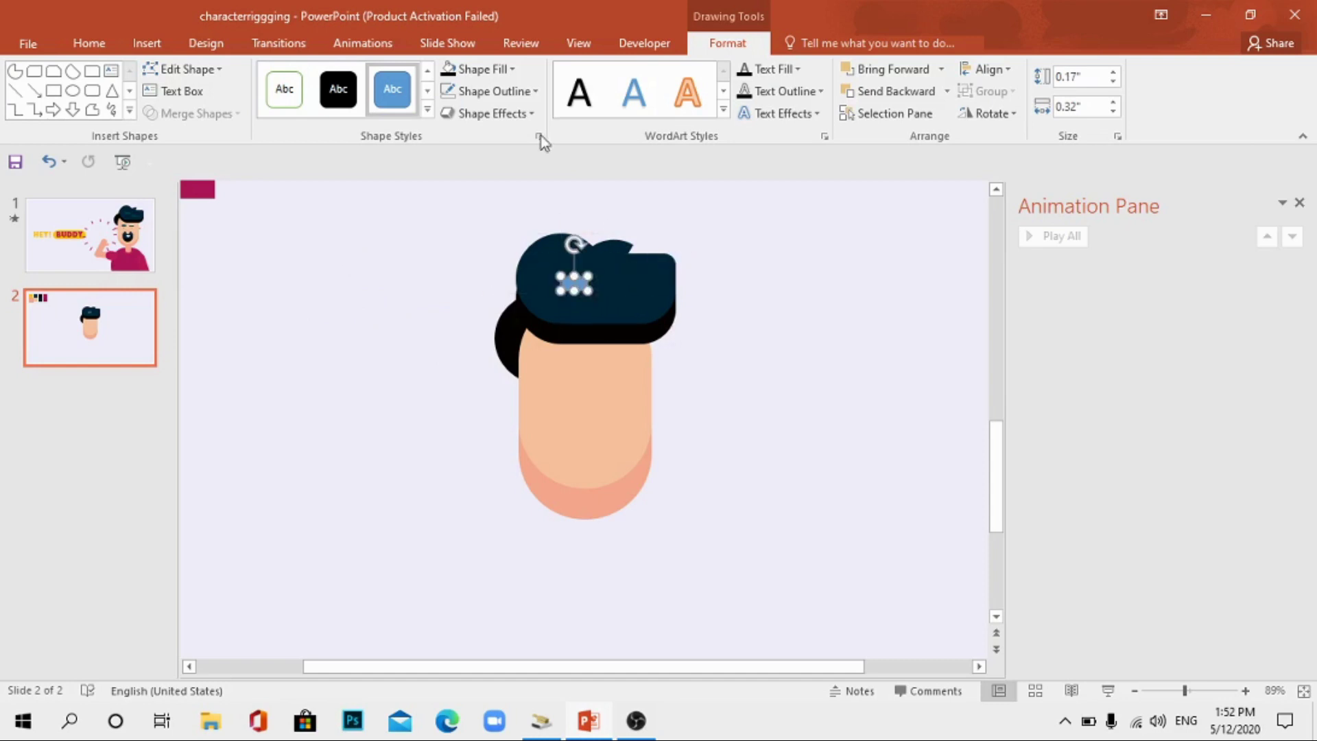
Give the small bar a dark blue fill with no outline
{"action": "left_click", "coordinate": [483, 69]}
{"action": "left_click", "coordinate": [480, 258]}
{"action": "left_click", "coordinate": [480, 90]}
{"action": "left_click", "coordinate": [499, 310]}
{"action": "left_click", "coordinate": [693, 332]}
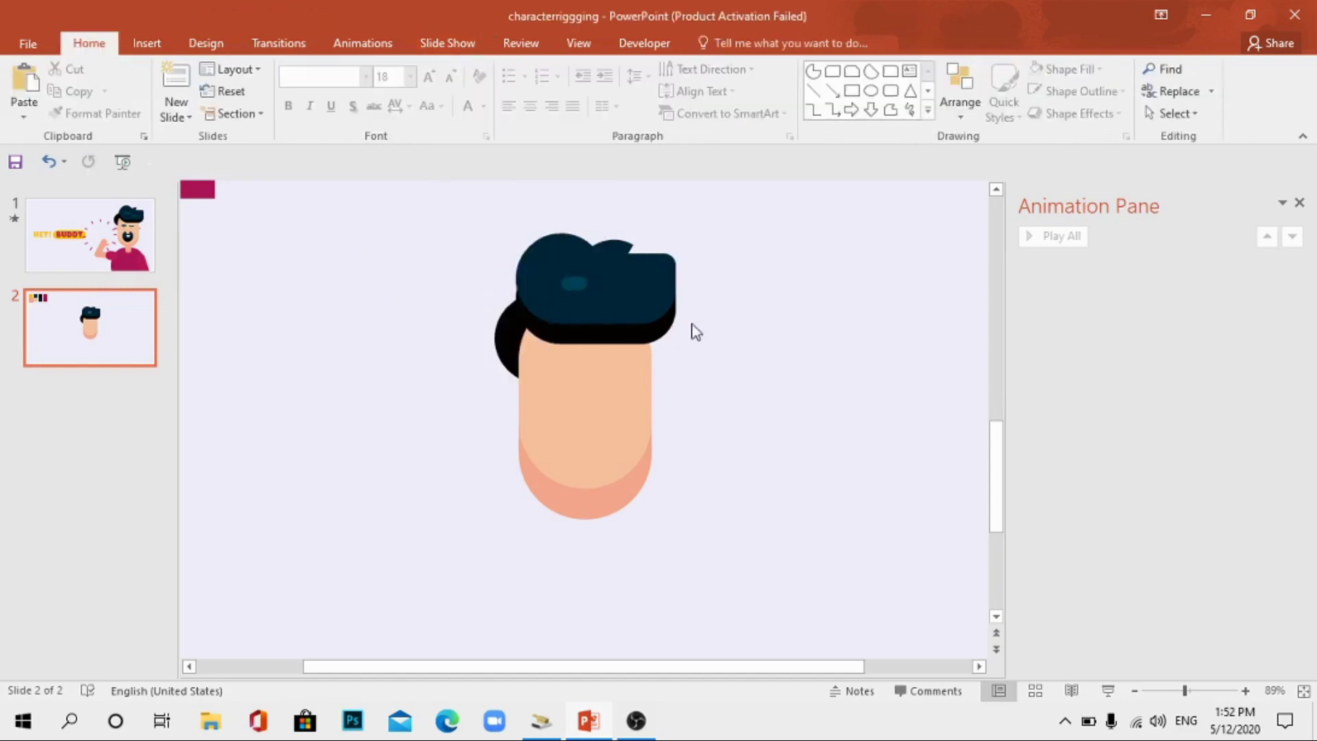
Duplicate the bar slightly lower and to the right on the hair
{"action": "left_click", "coordinate": [584, 282]}
{"action": "left_click_drag", "start_coordinate": [631, 289], "coordinate": [631, 304]}
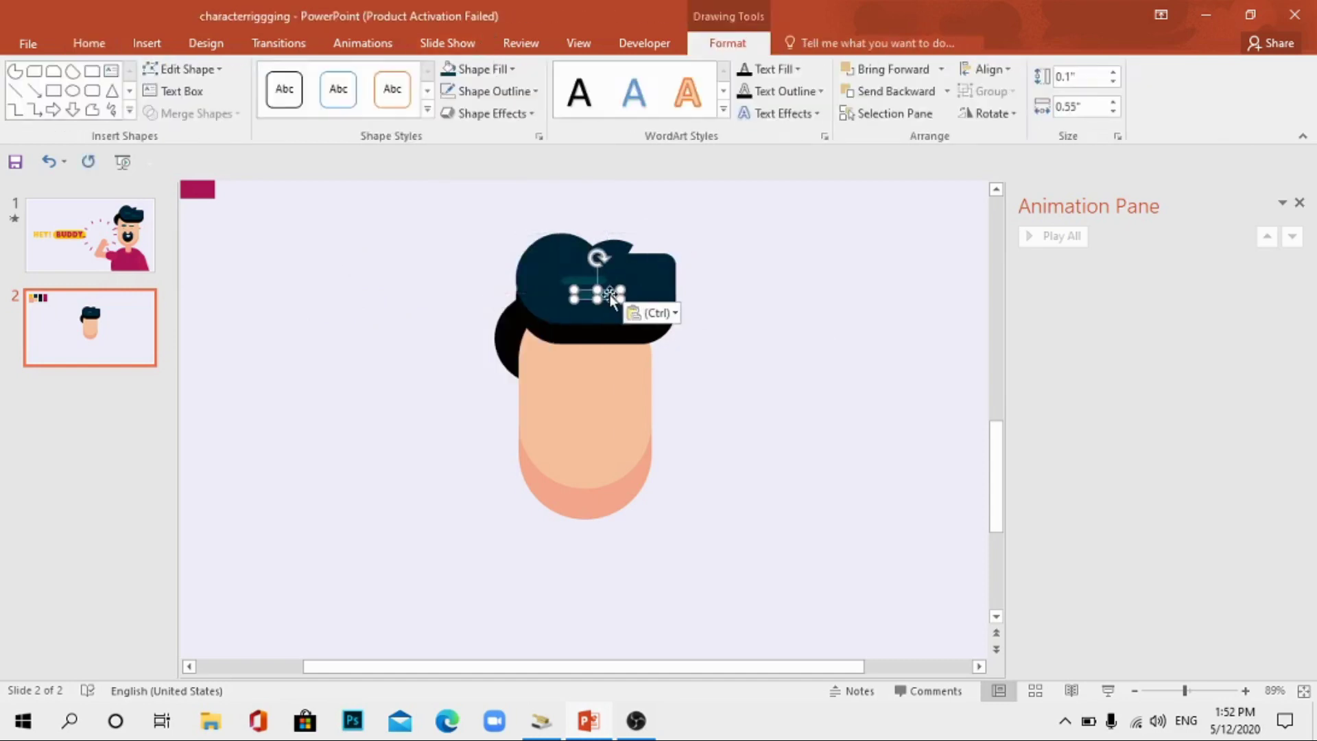
{"action": "left_click", "coordinate": [803, 379]}
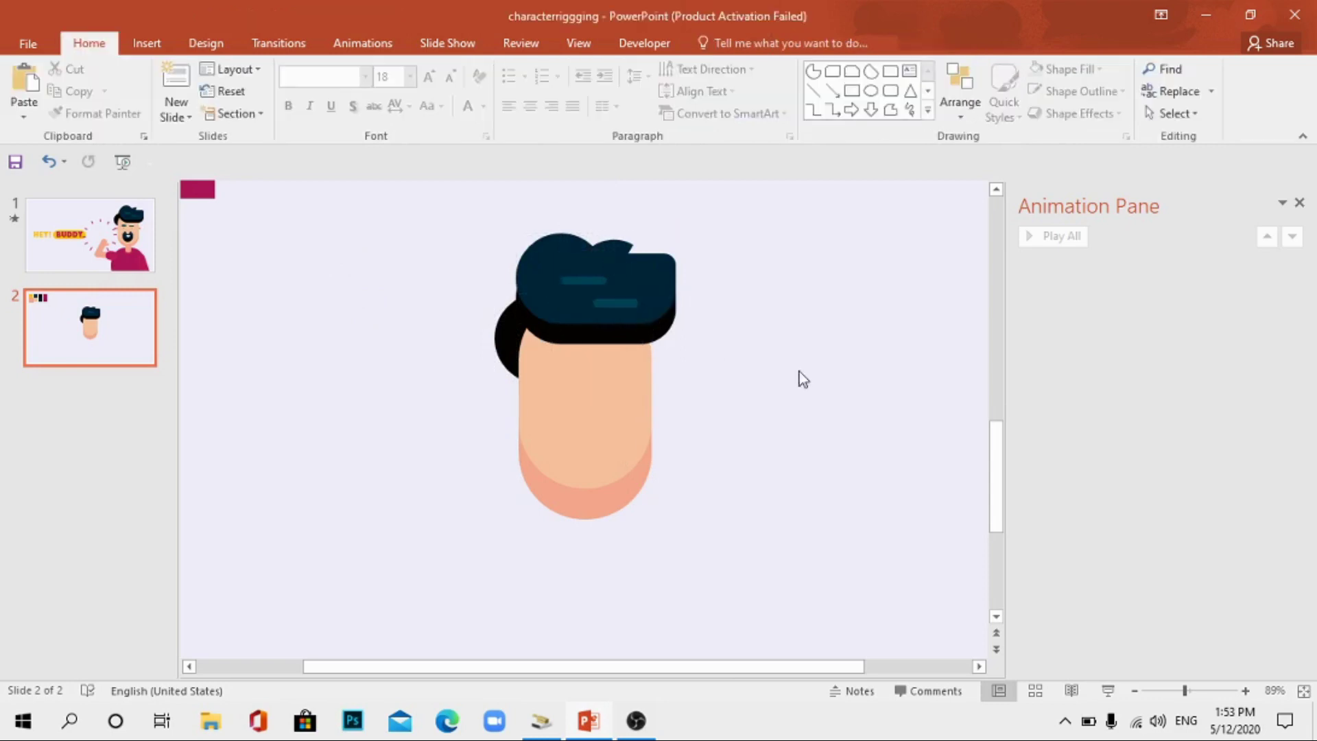
{"action": "left_click", "coordinate": [165, 41]}
{"action": "left_click", "coordinate": [329, 89]}
Draw a small oval eye on the face and align the eyes level with each other
{"action": "left_click", "coordinate": [345, 297]}
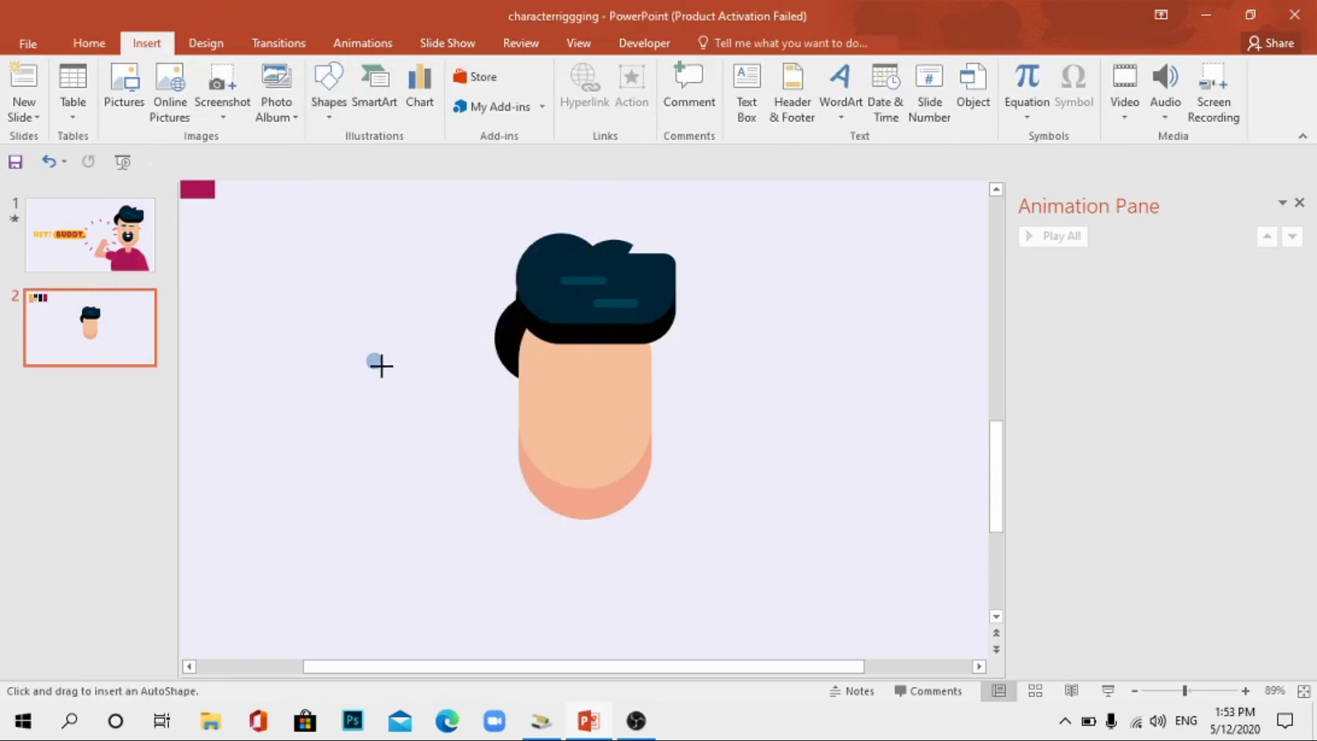
{"action": "left_click_drag", "start_coordinate": [374, 361], "coordinate": [560, 383]}
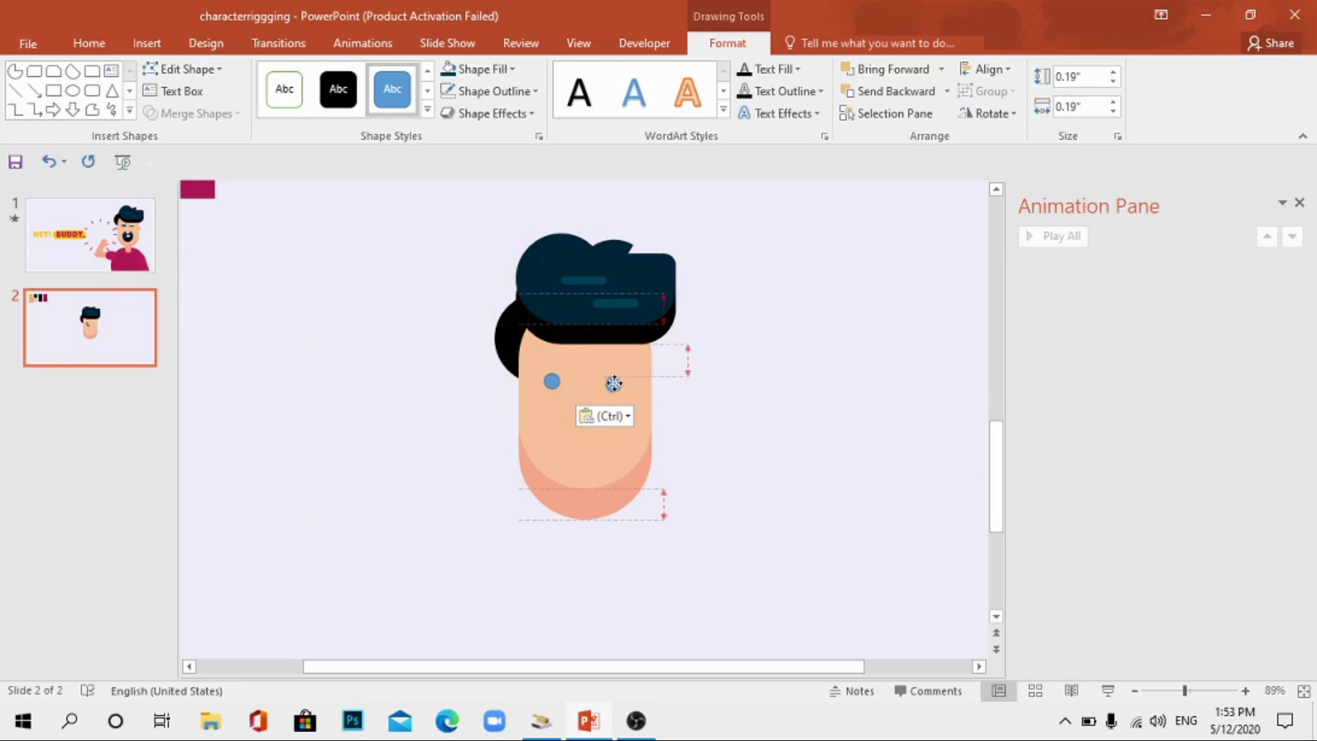
{"action": "left_click", "coordinate": [994, 68]}
{"action": "left_click", "coordinate": [994, 68]}
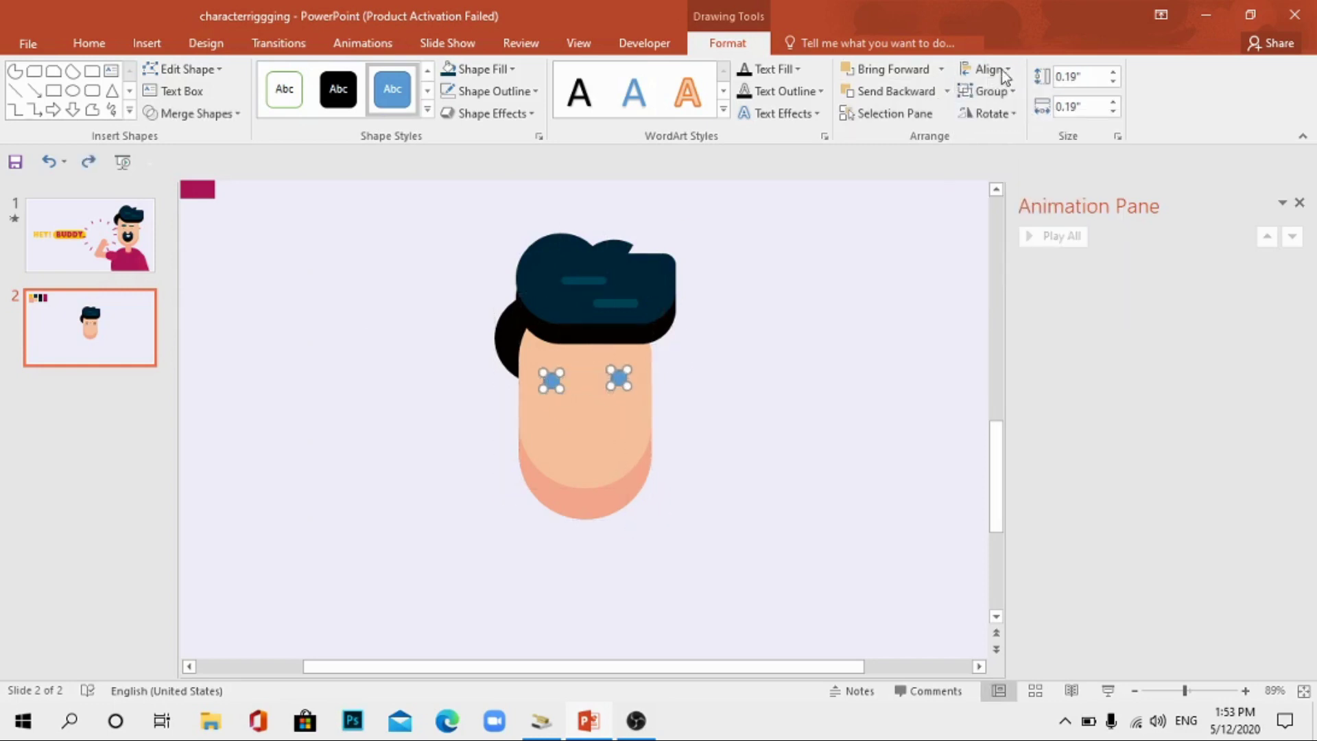
{"action": "left_click", "coordinate": [994, 68]}
{"action": "left_click", "coordinate": [1029, 165]}
{"action": "key", "text": "Escape"}
Group the two eyes and give them a dark navy fill with no outline
{"action": "left_click", "coordinate": [619, 380]}
{"action": "left_click", "coordinate": [556, 379], "text": "shift"}
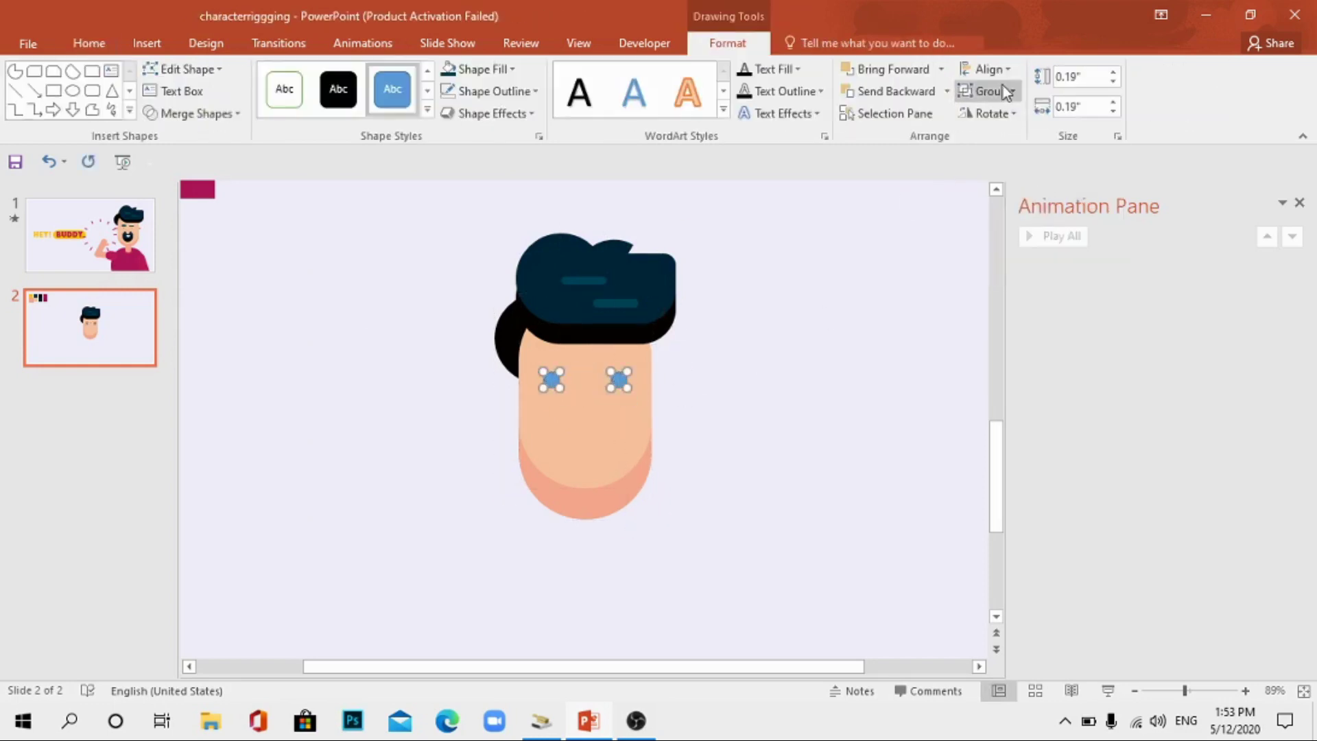
{"action": "left_click", "coordinate": [1003, 90]}
{"action": "left_click", "coordinate": [988, 115]}
{"action": "left_click", "coordinate": [511, 68]}
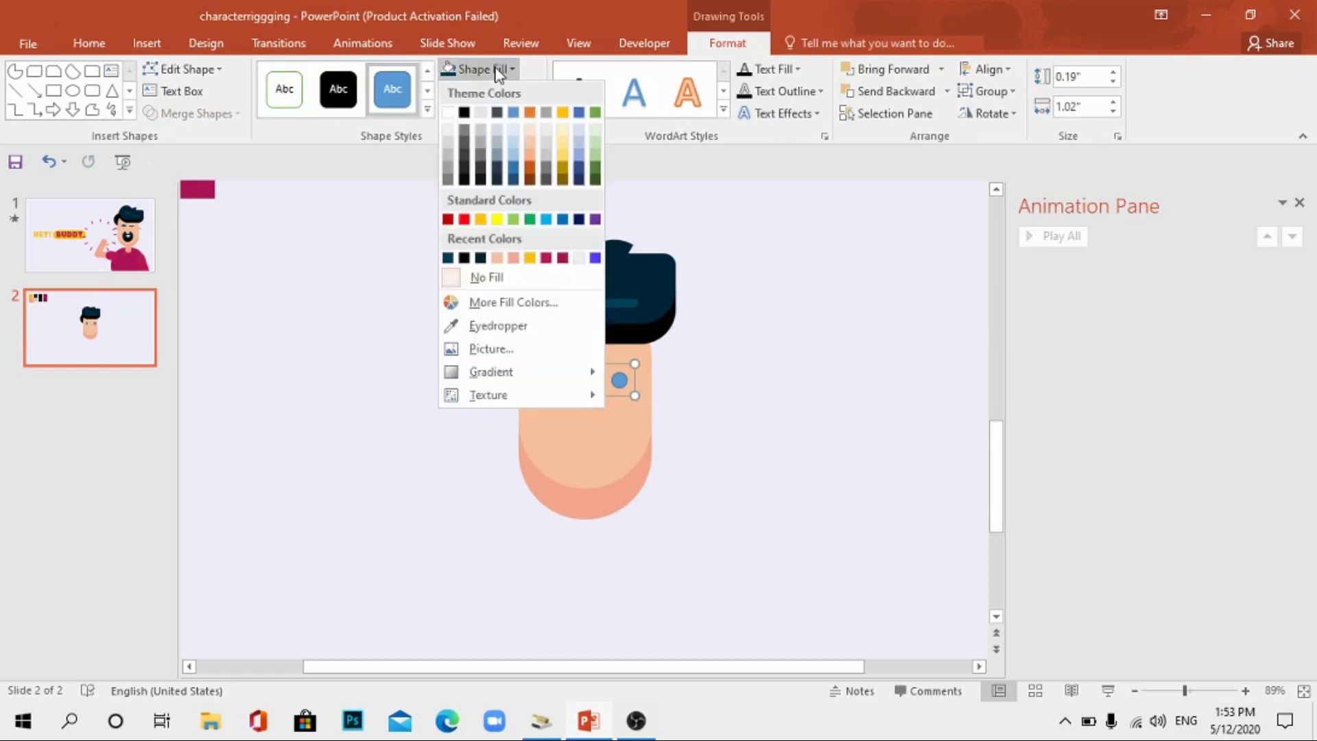
{"action": "left_click", "coordinate": [458, 70]}
{"action": "left_click", "coordinate": [535, 91]}
{"action": "left_click", "coordinate": [494, 300]}
Align the eye group with the face to centre it on the head
{"action": "left_click", "coordinate": [988, 68]}
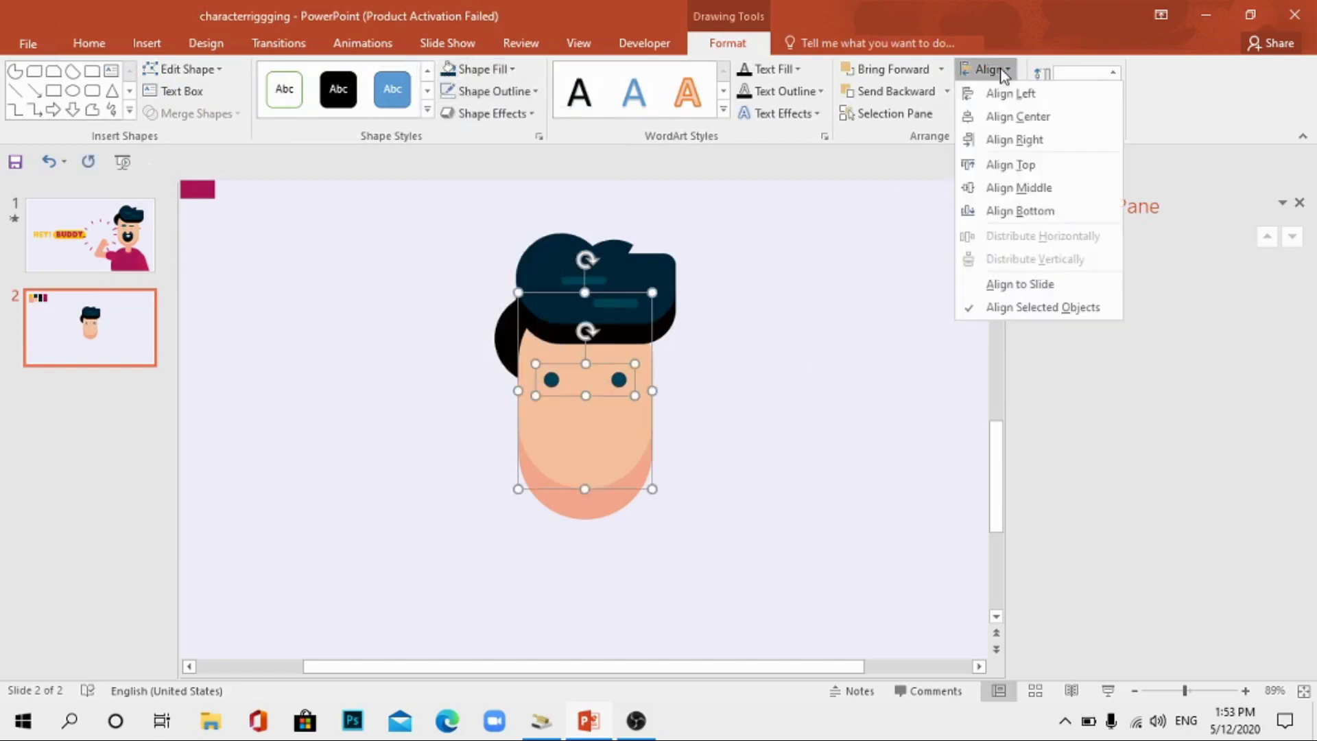
{"action": "left_click", "coordinate": [847, 341]}
{"action": "left_click", "coordinate": [847, 340]}
Draw a circle about 0.92 inches wide to the right of the face
{"action": "left_click", "coordinate": [147, 42]}
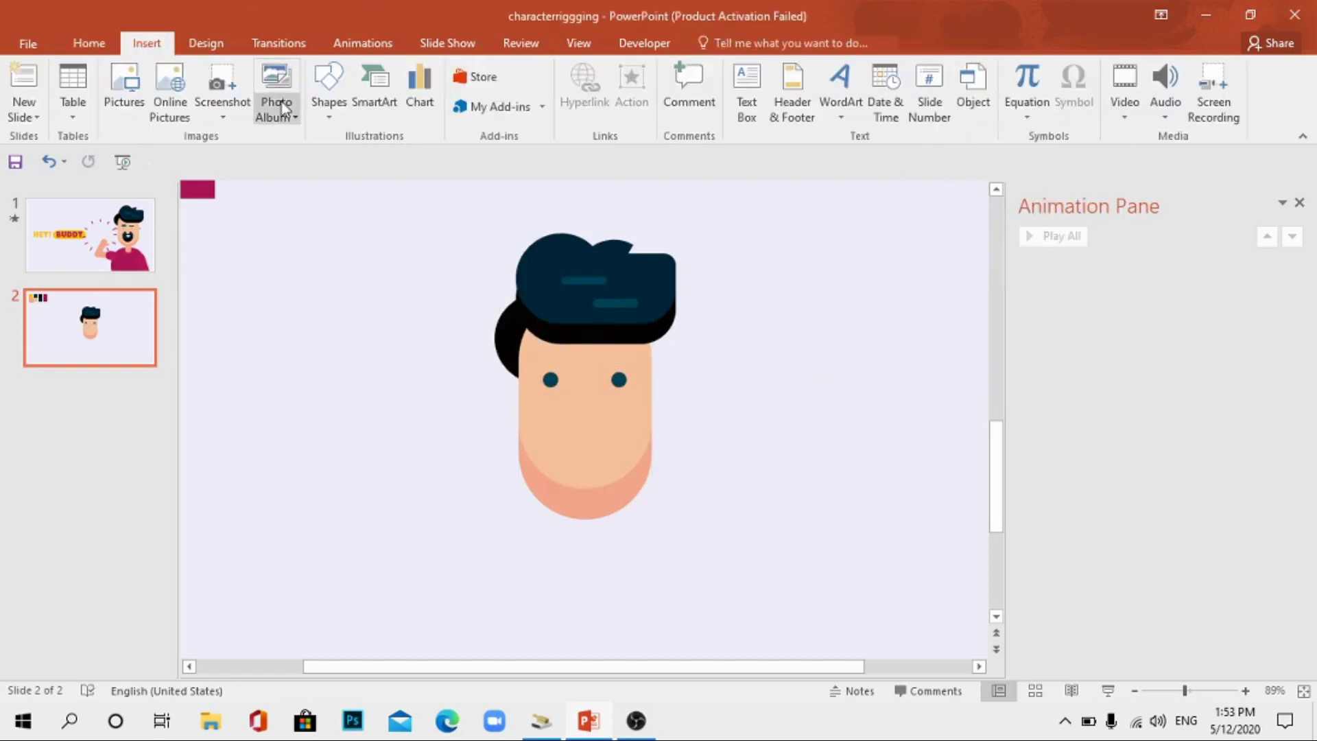
{"action": "left_click", "coordinate": [344, 96]}
{"action": "left_click", "coordinate": [360, 301]}
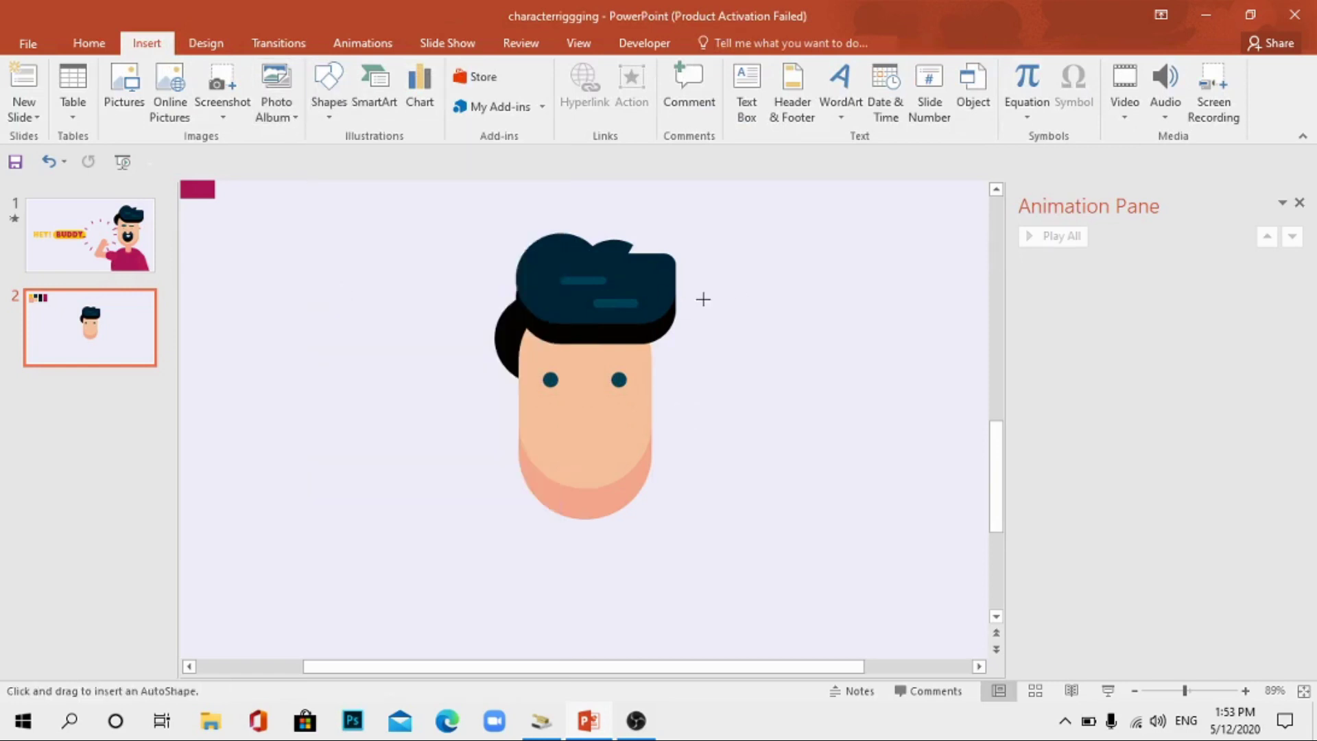
{"action": "left_click_drag", "start_coordinate": [751, 299], "coordinate": [874, 450]}
{"action": "mouse_move", "coordinate": [826, 375]}
{"action": "left_mouse_down"}
{"action": "mouse_move", "coordinate": [644, 382]}
{"action": "mouse_move", "coordinate": [587, 427]}
{"action": "left_mouse_up"}
{"action": "mouse_move", "coordinate": [512, 347]}
{"action": "left_mouse_down"}
{"action": "mouse_move", "coordinate": [589, 441]}
{"action": "mouse_move", "coordinate": [891, 400]}
{"action": "mouse_move", "coordinate": [881, 409]}
{"action": "left_mouse_up"}
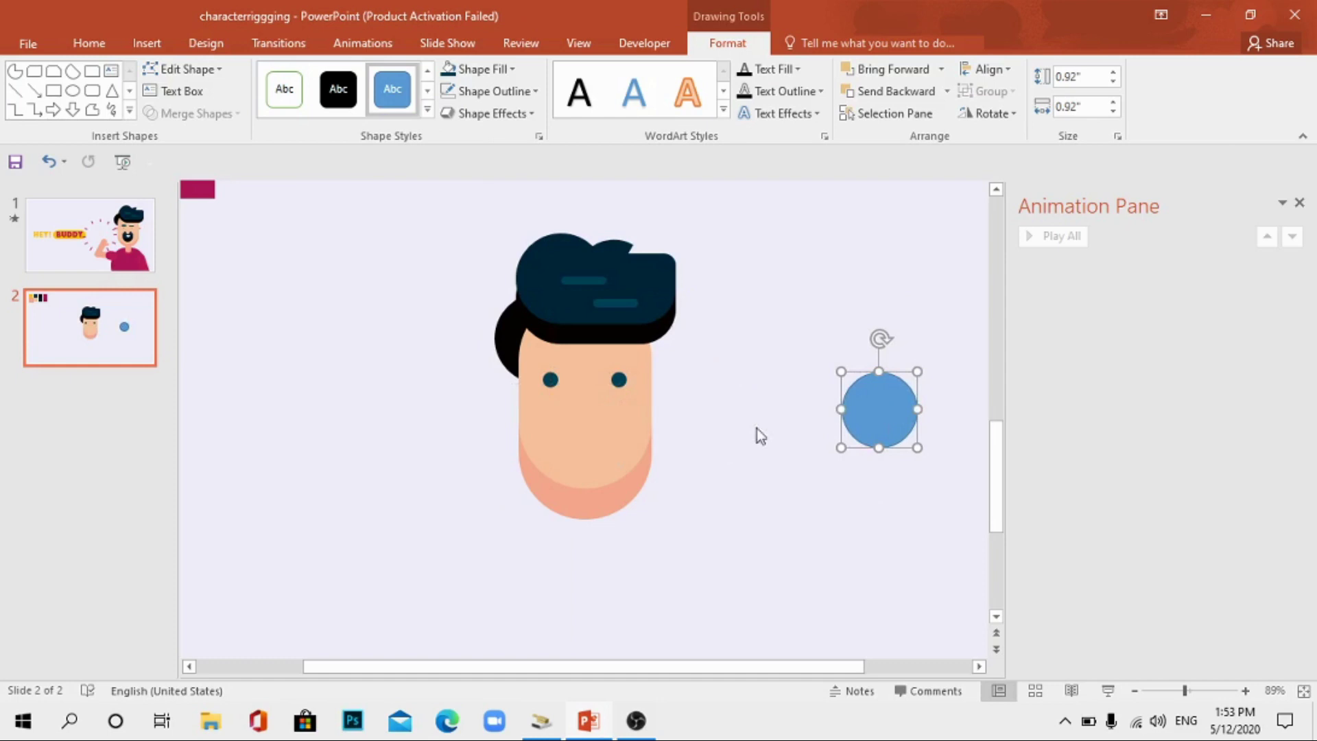
Draw a thin bar over the circle's top and subtract it to notch the circle
{"action": "left_click", "coordinate": [147, 43]}
{"action": "left_click", "coordinate": [328, 86]}
{"action": "left_click", "coordinate": [371, 316]}
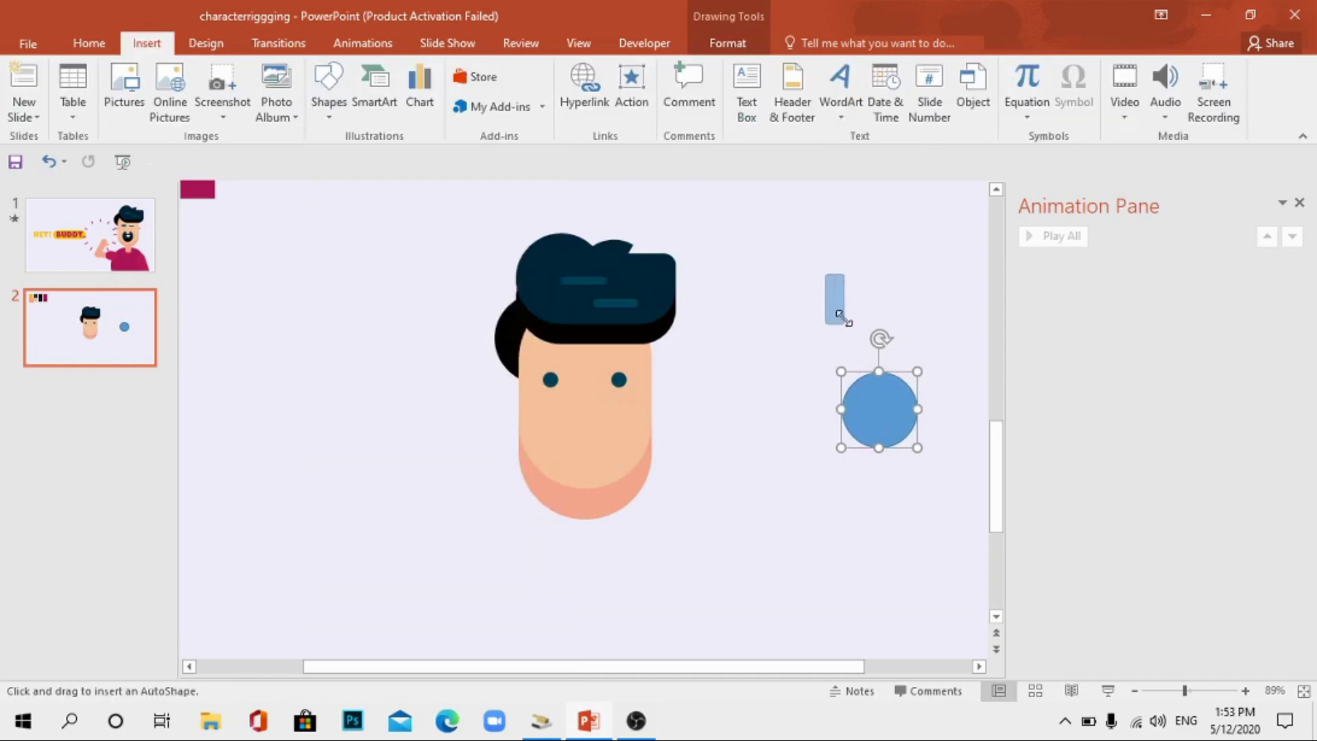
{"action": "left_click_drag", "start_coordinate": [840, 314], "coordinate": [850, 309]}
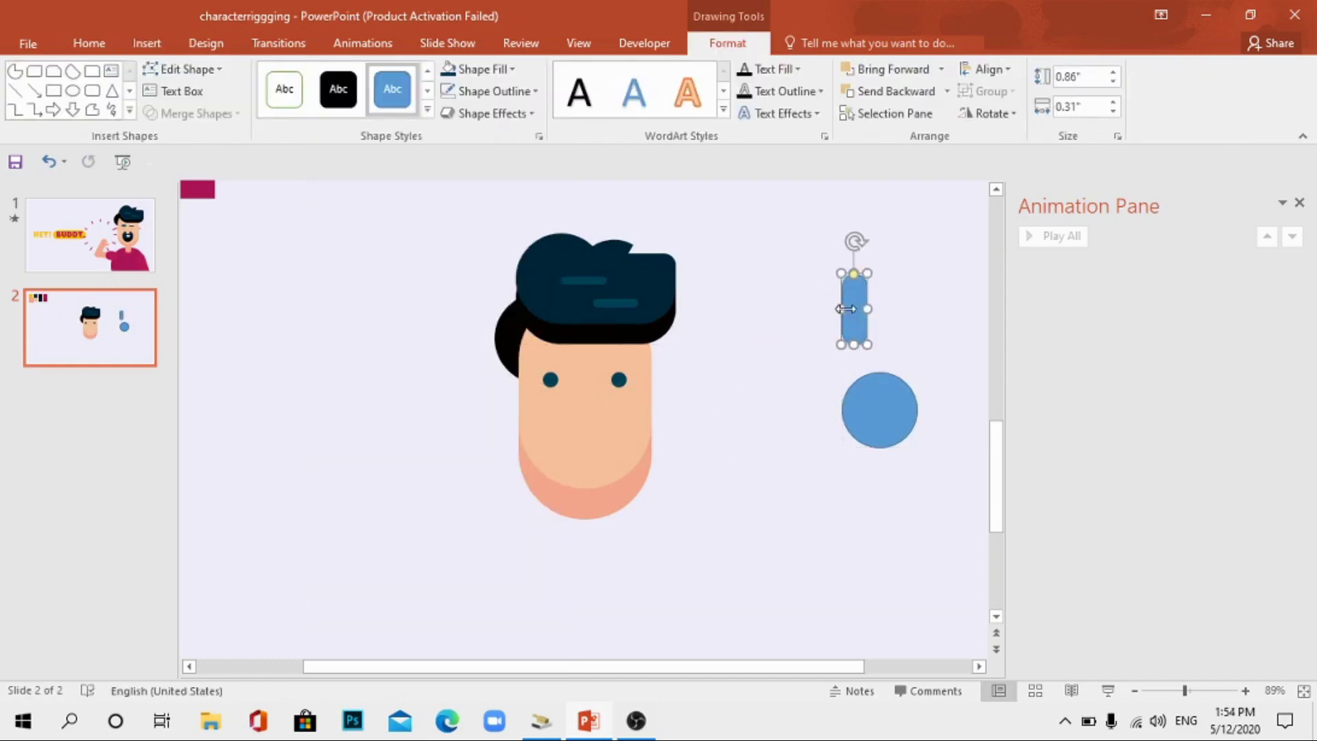
{"action": "left_click", "coordinate": [869, 410], "text": "shift"}
{"action": "left_click", "coordinate": [189, 113]}
{"action": "left_click", "coordinate": [811, 462]}
{"action": "left_click", "coordinate": [885, 374]}
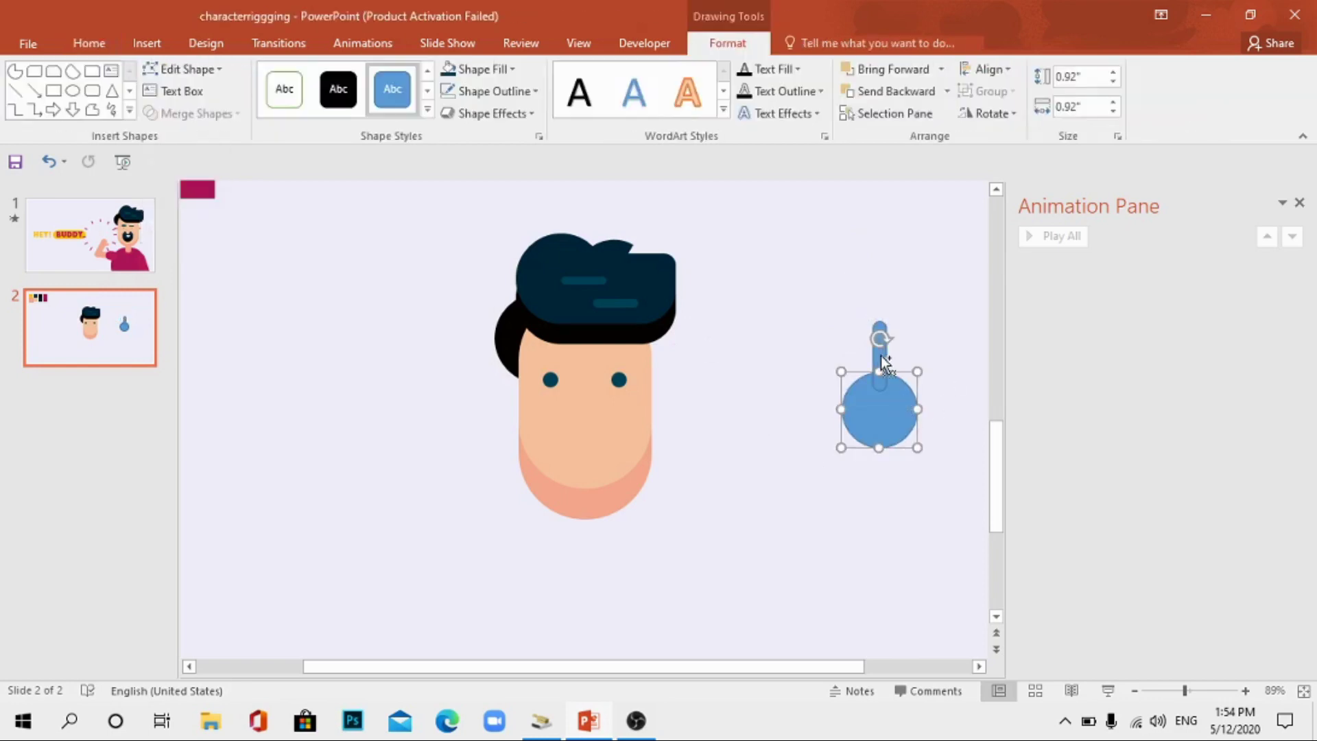
{"action": "left_click", "coordinate": [885, 364], "text": "shift"}
{"action": "left_click", "coordinate": [189, 113]}
{"action": "left_click", "coordinate": [199, 235]}
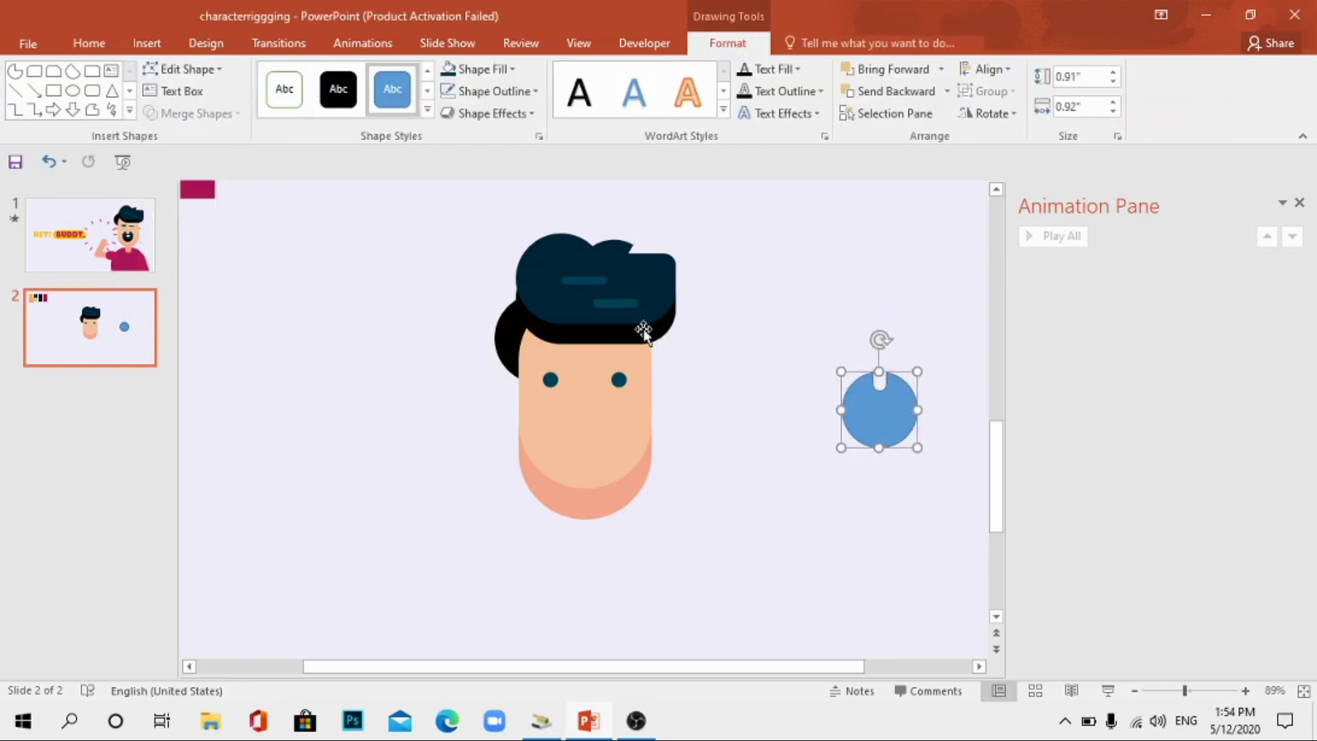
Move the notched circle onto the face below the eyes and fill it black
{"action": "left_click", "coordinate": [512, 69]}
{"action": "left_click", "coordinate": [484, 277]}
{"action": "key", "text": "ctrl+z"}
{"action": "key", "text": "Escape"}
{"action": "left_click_drag", "start_coordinate": [884, 418], "coordinate": [590, 448]}
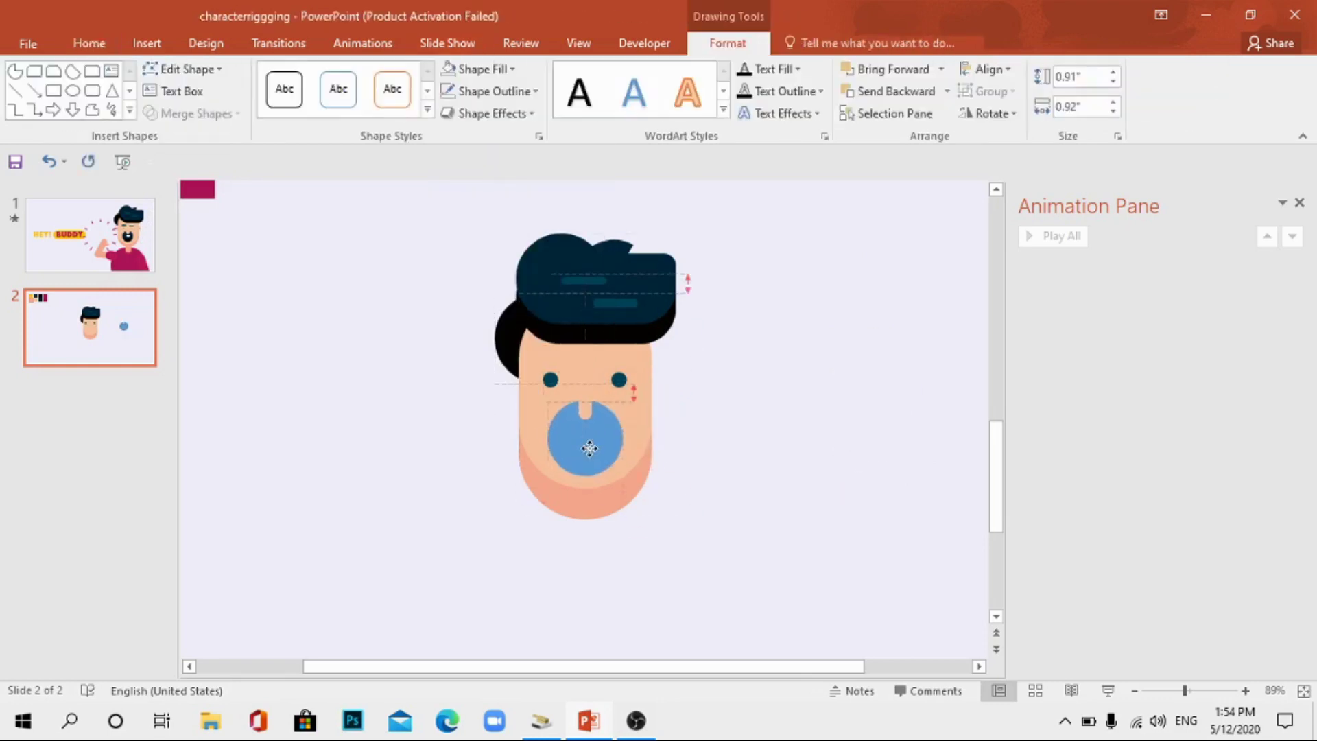
{"action": "left_click", "coordinate": [492, 66]}
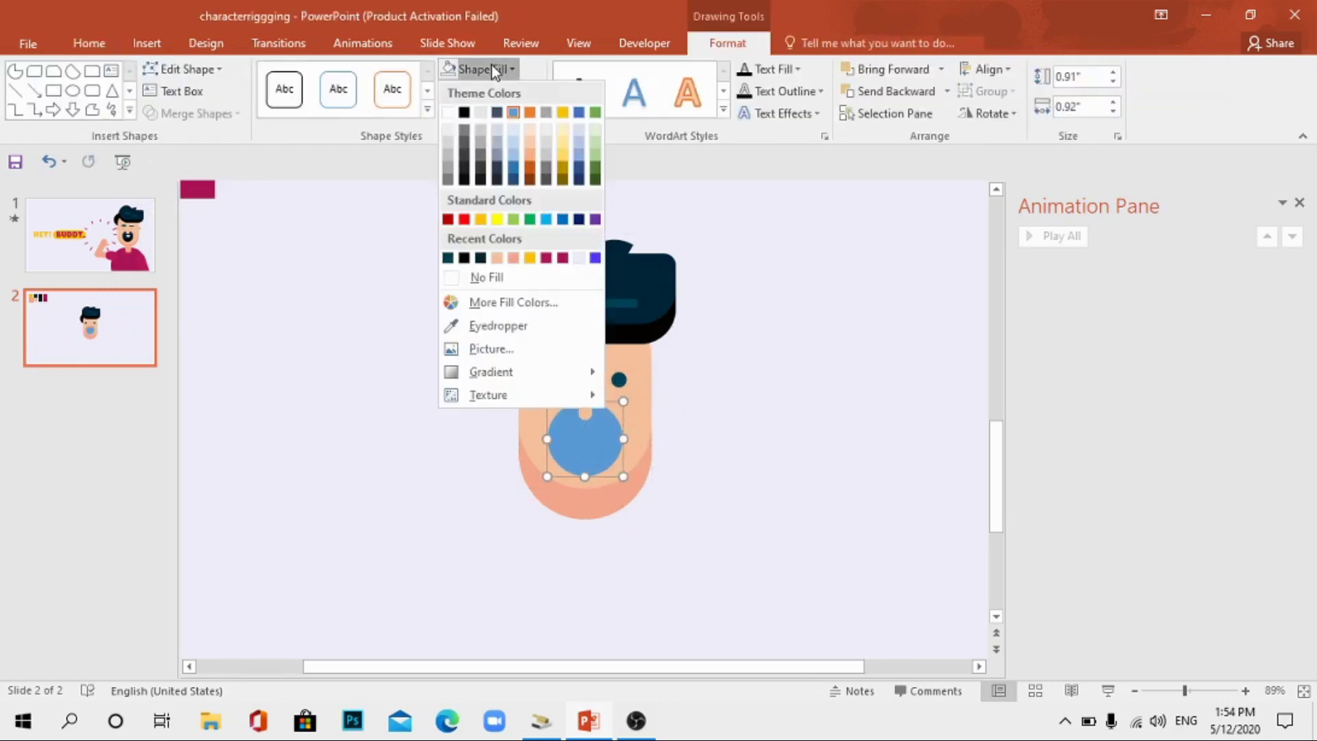
{"action": "left_click", "coordinate": [464, 258]}
{"action": "left_click", "coordinate": [617, 426]}
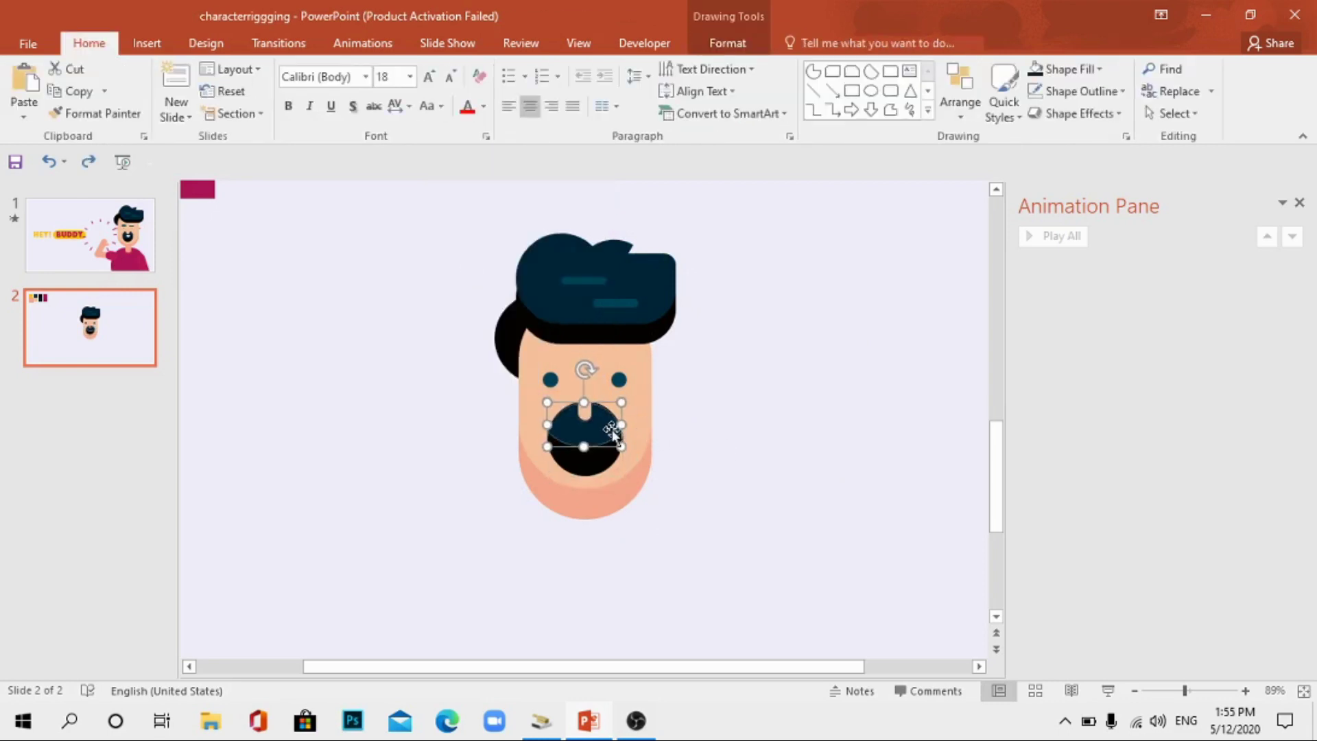
Duplicate the black mouth to the side and draw an oval overlapping the copy
{"action": "left_click_drag", "start_coordinate": [621, 439], "coordinate": [842, 462]}
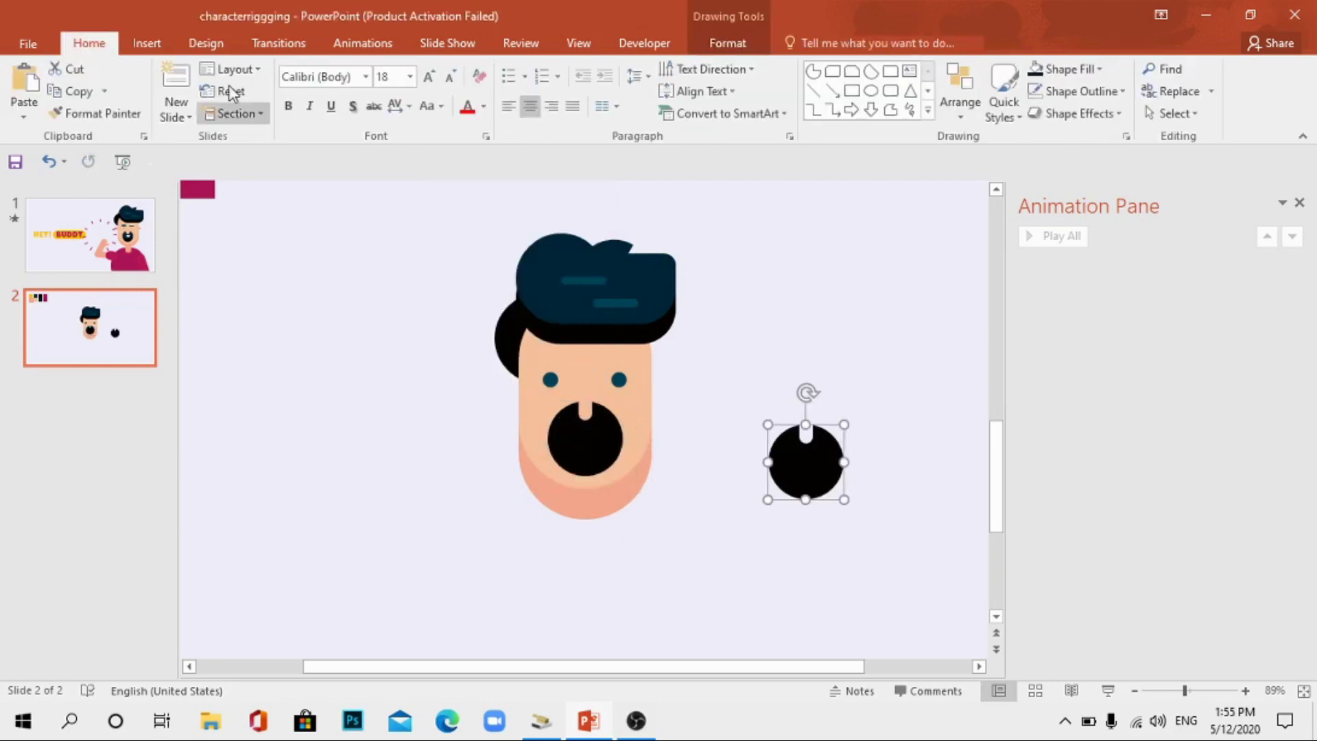
{"action": "left_click", "coordinate": [147, 42]}
{"action": "left_click", "coordinate": [329, 88]}
{"action": "left_click", "coordinate": [364, 305]}
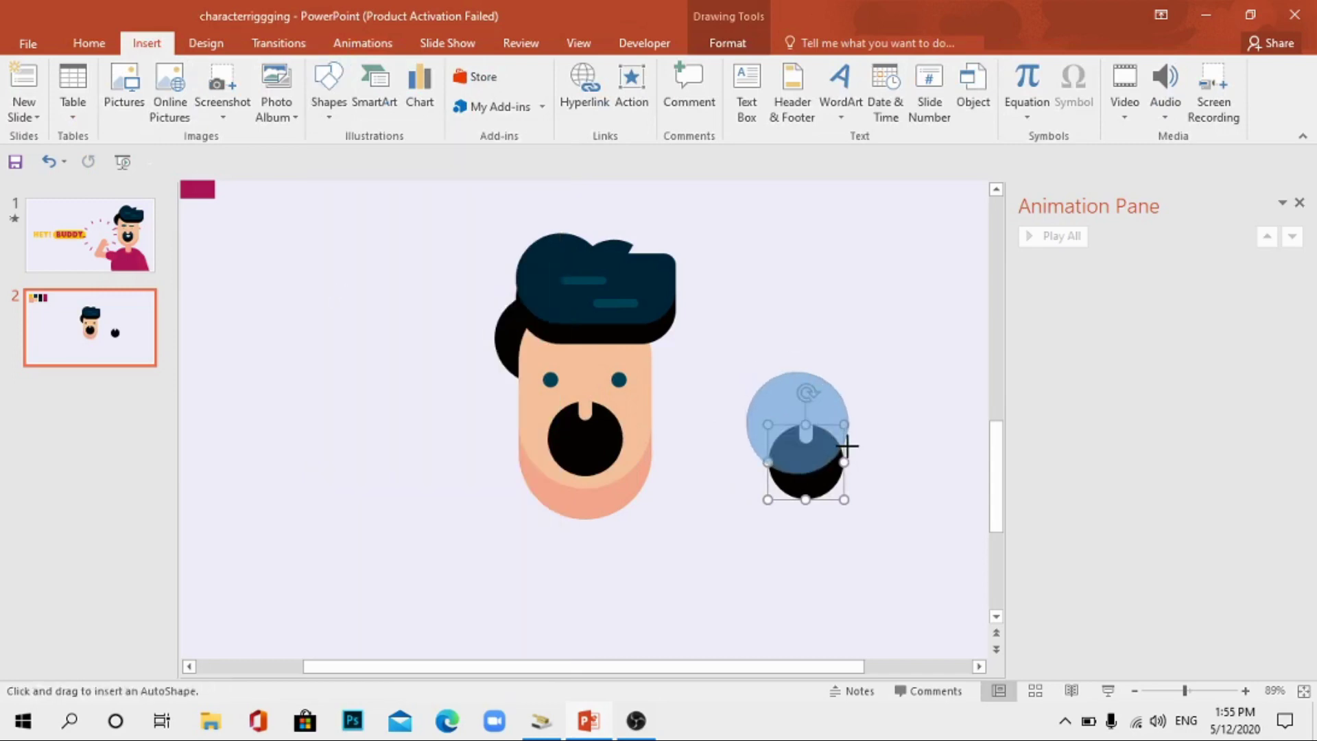
{"action": "left_click_drag", "start_coordinate": [753, 376], "coordinate": [851, 472]}
{"action": "left_click_drag", "start_coordinate": [811, 430], "coordinate": [817, 435]}
Intersect the oval with the black copy and place the dark crescent inside the mouth
{"action": "left_click", "coordinate": [811, 493], "text": "shift"}
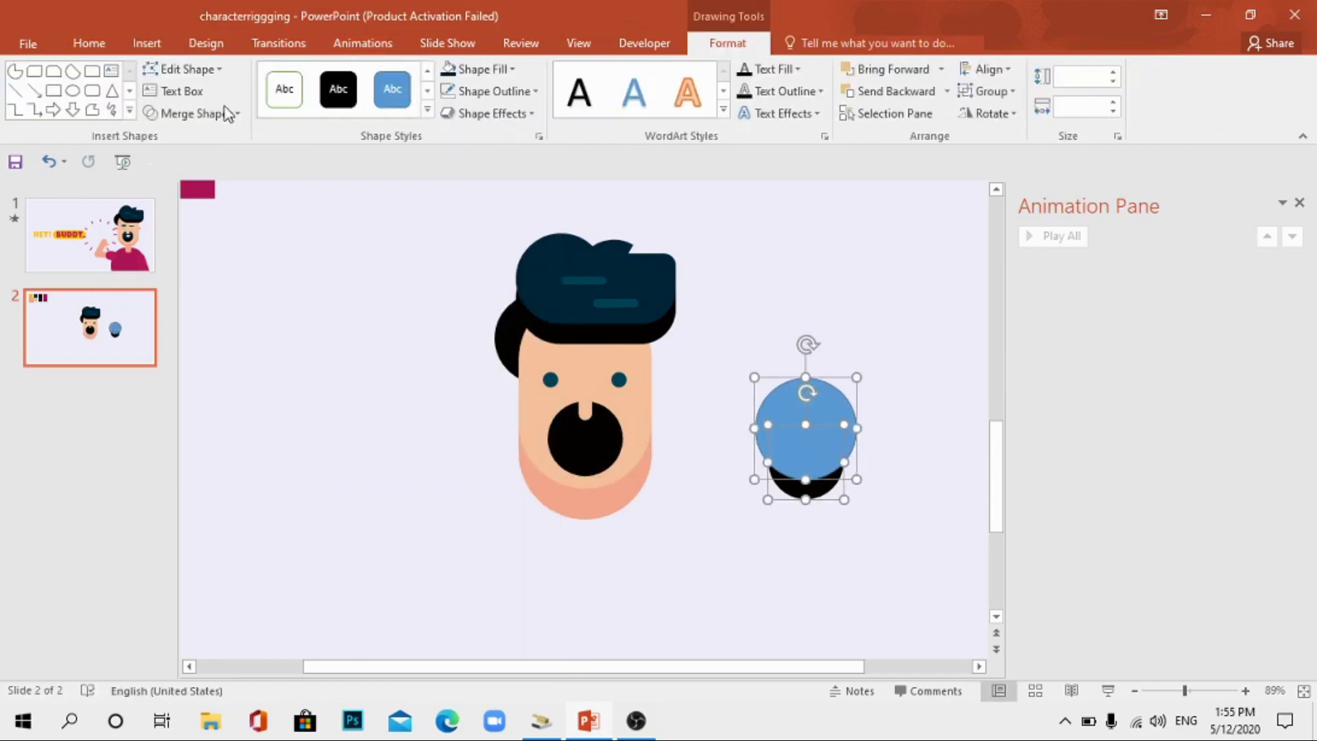
{"action": "left_click", "coordinate": [196, 113]}
{"action": "left_click", "coordinate": [193, 207]}
{"action": "left_click_drag", "start_coordinate": [789, 450], "coordinate": [569, 429]}
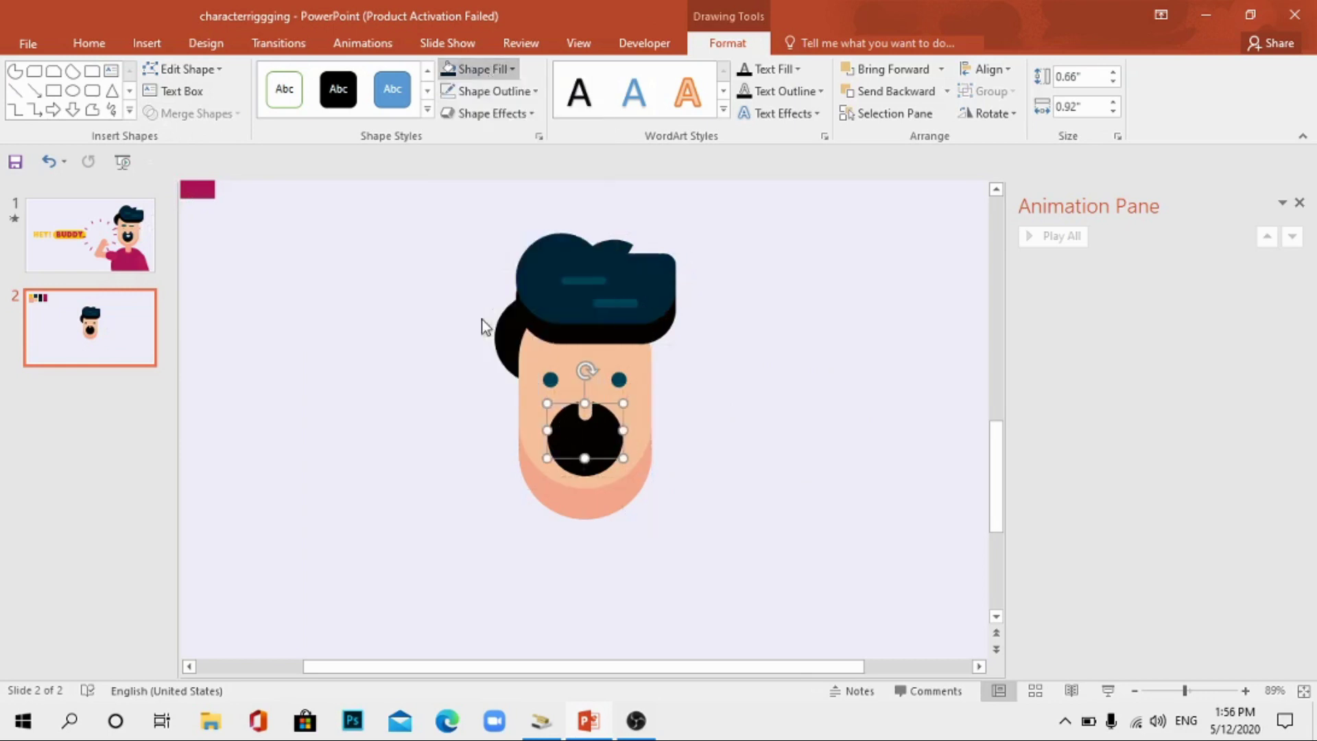
{"action": "key", "text": "Page_Up"}
{"action": "left_click", "coordinate": [127, 343]}
{"action": "left_click", "coordinate": [592, 428]}
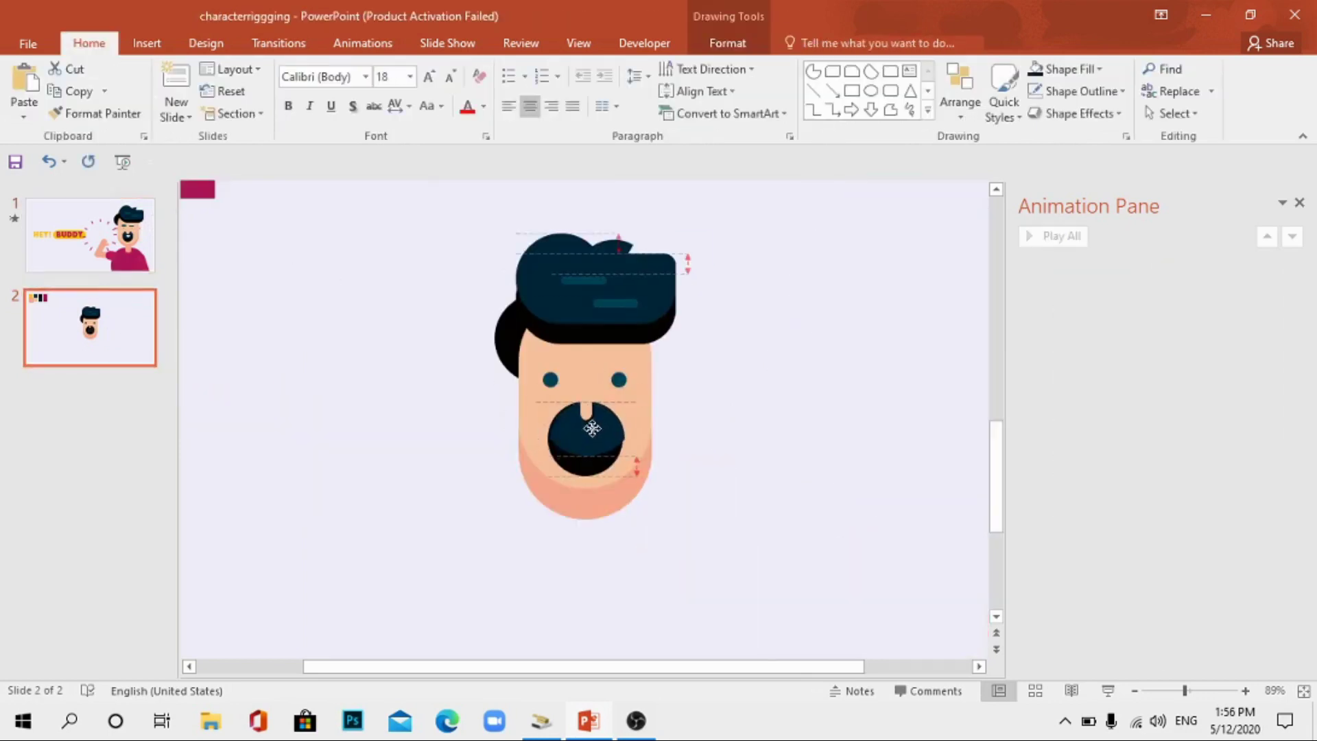
{"action": "left_click", "coordinate": [710, 465]}
{"action": "left_click", "coordinate": [147, 42]}
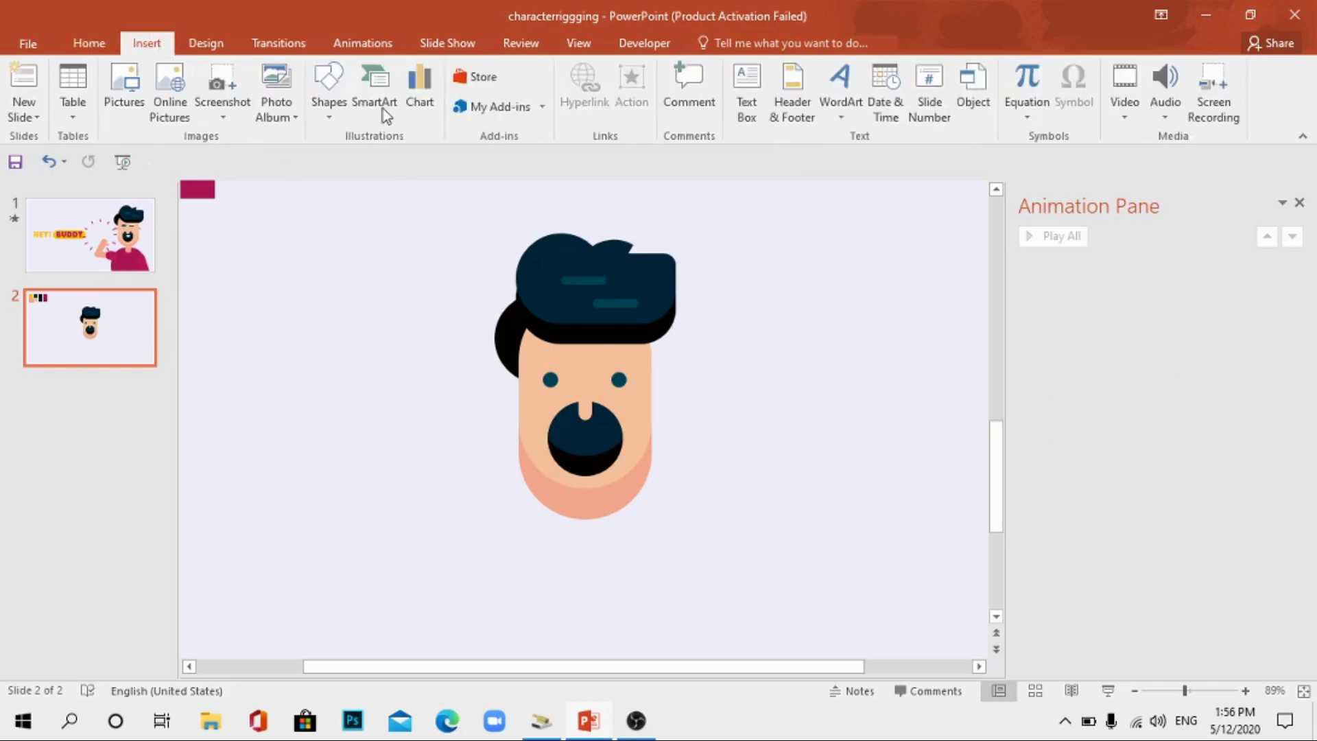
{"action": "left_click", "coordinate": [329, 89]}
Draw a white pie half-circle, turn it flat side up and fit it into the mouth's top
{"action": "left_click", "coordinate": [359, 316]}
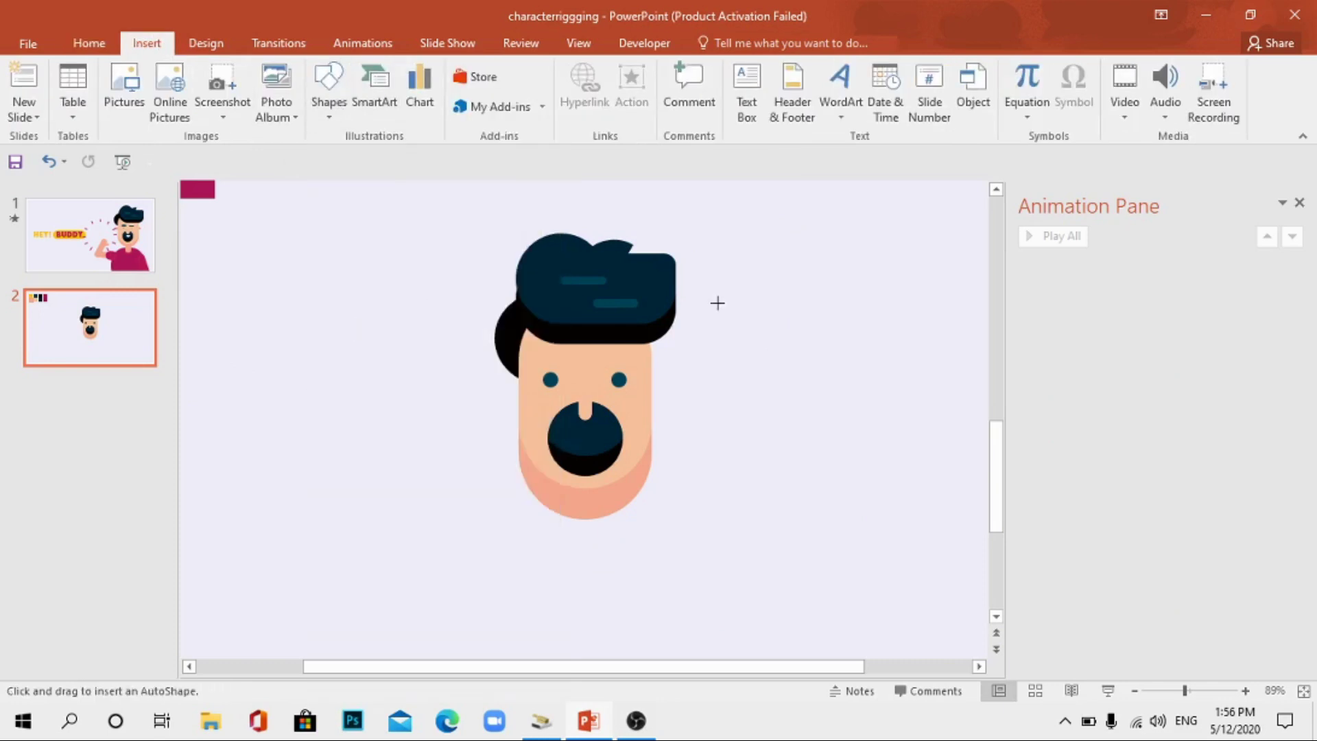
{"action": "left_click_drag", "start_coordinate": [789, 392], "coordinate": [793, 394]}
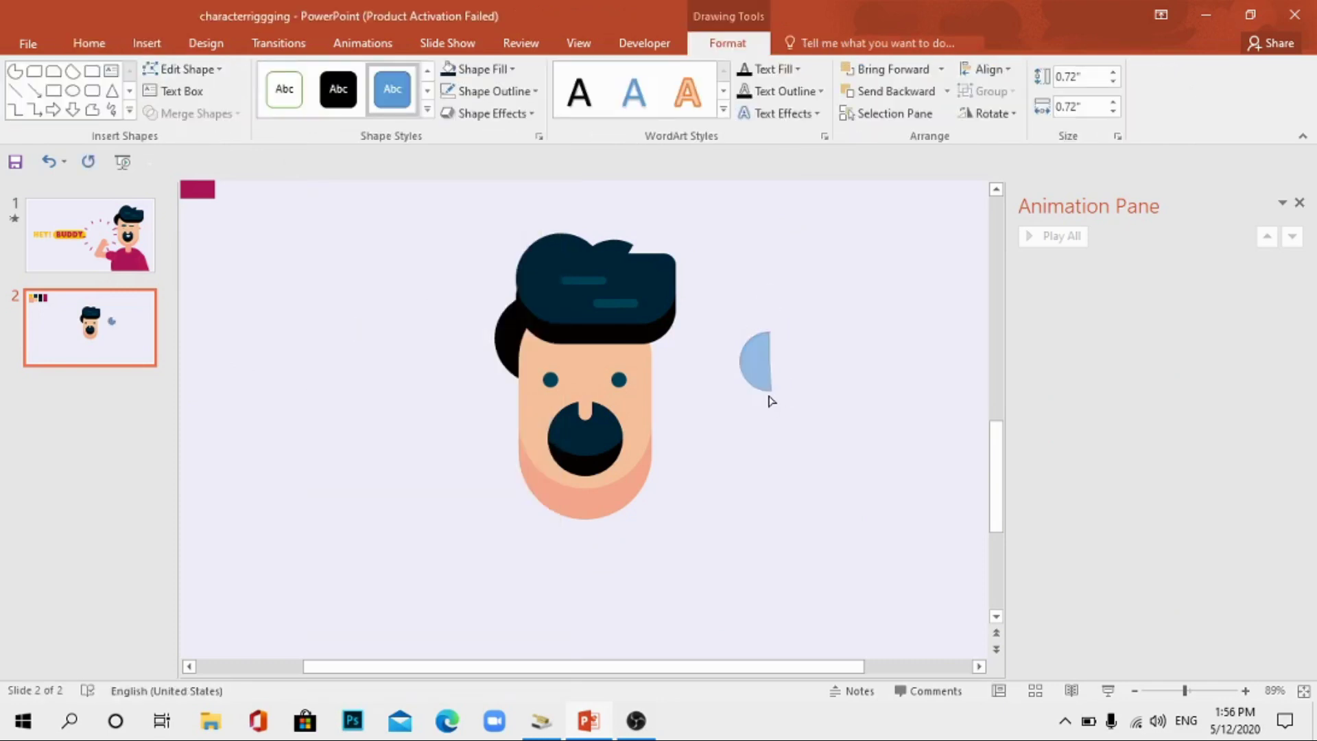
{"action": "left_click", "coordinate": [758, 374]}
{"action": "mouse_move", "coordinate": [767, 338]}
{"action": "left_mouse_down"}
{"action": "mouse_move", "coordinate": [707, 401]}
{"action": "mouse_move", "coordinate": [580, 435]}
{"action": "mouse_move", "coordinate": [599, 434]}
{"action": "left_mouse_up"}
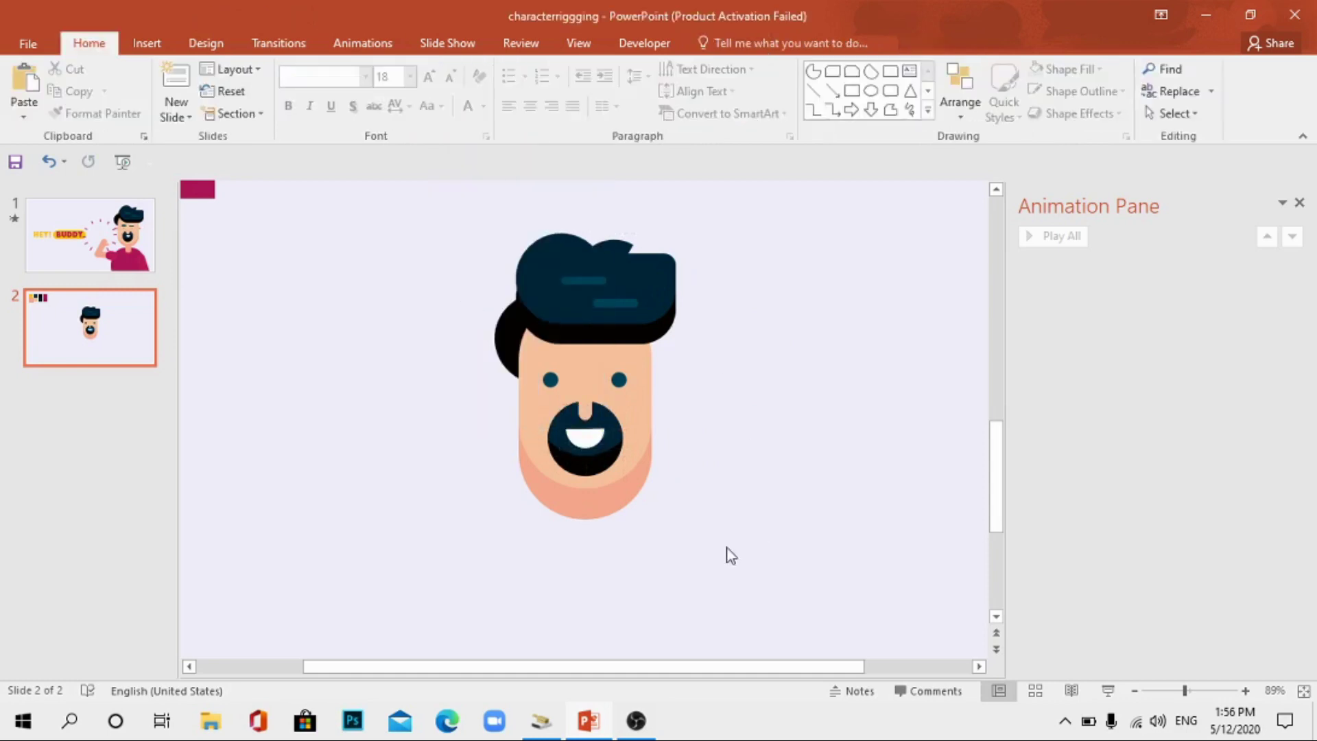
{"action": "left_click", "coordinate": [147, 43]}
Stretch a rounded bar across eye level behind the face, filled peach with no outline
{"action": "left_click", "coordinate": [335, 107]}
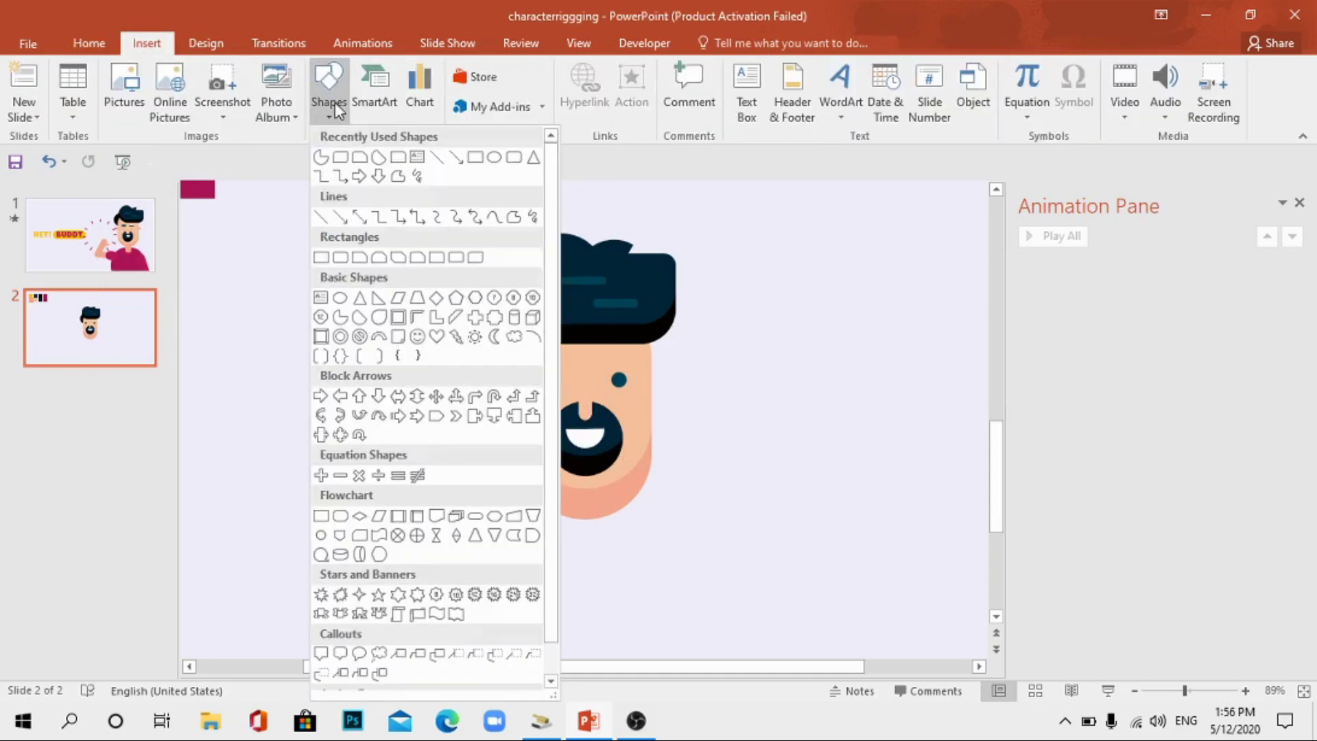
{"action": "left_click", "coordinate": [357, 259]}
{"action": "mouse_move", "coordinate": [367, 339]}
{"action": "left_mouse_down"}
{"action": "mouse_move", "coordinate": [494, 357]}
{"action": "mouse_move", "coordinate": [508, 411]}
{"action": "mouse_move", "coordinate": [435, 370]}
{"action": "mouse_move", "coordinate": [505, 391]}
{"action": "left_mouse_up"}
{"action": "left_click_drag", "start_coordinate": [659, 388], "coordinate": [668, 389]}
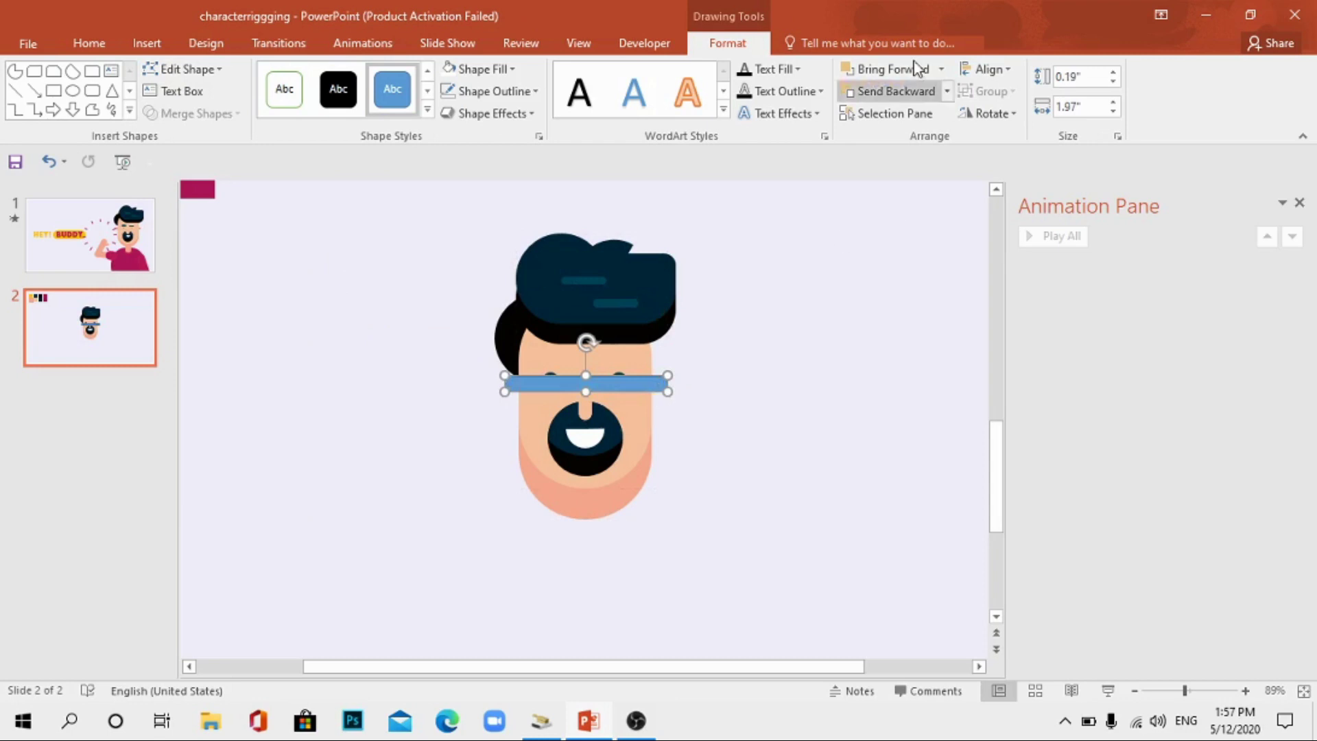
{"action": "left_click", "coordinate": [881, 92]}
{"action": "left_click", "coordinate": [480, 68]}
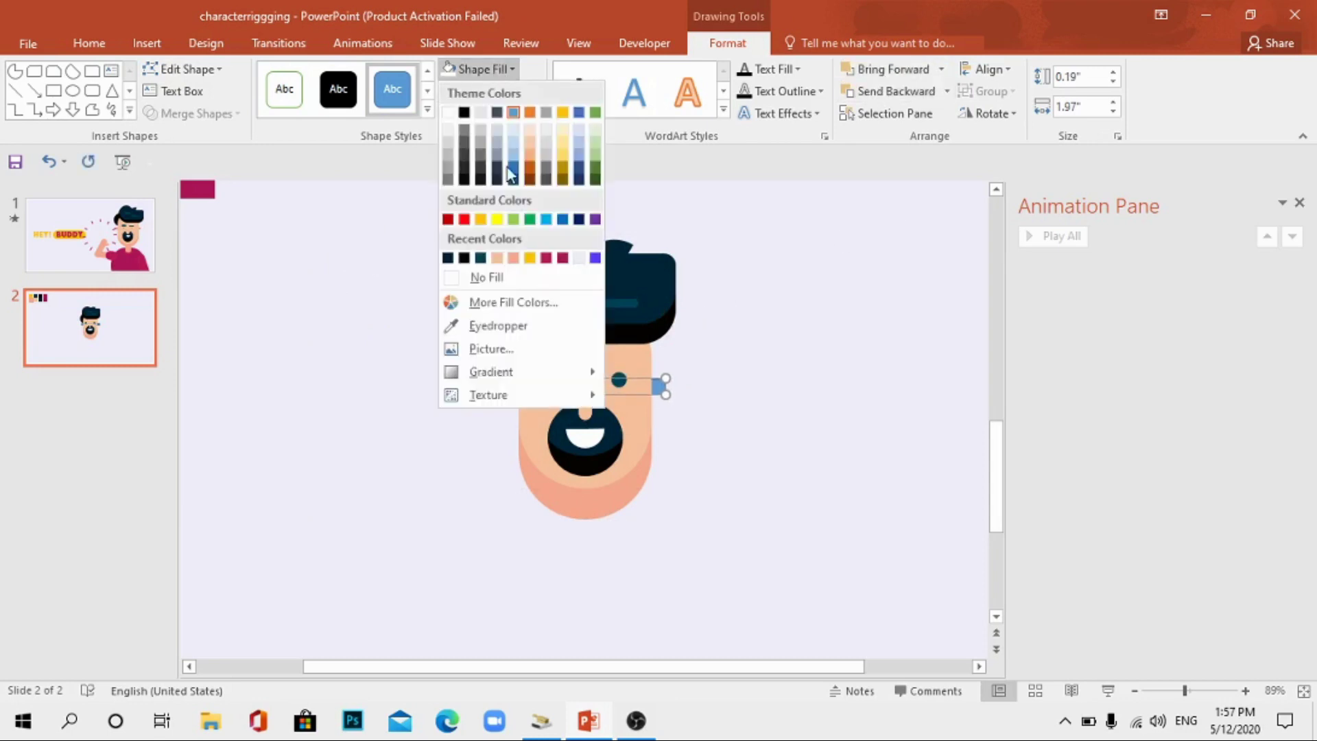
{"action": "left_click", "coordinate": [448, 258]}
{"action": "left_click", "coordinate": [535, 91]}
{"action": "left_click", "coordinate": [486, 302]}
{"action": "left_click", "coordinate": [661, 403]}
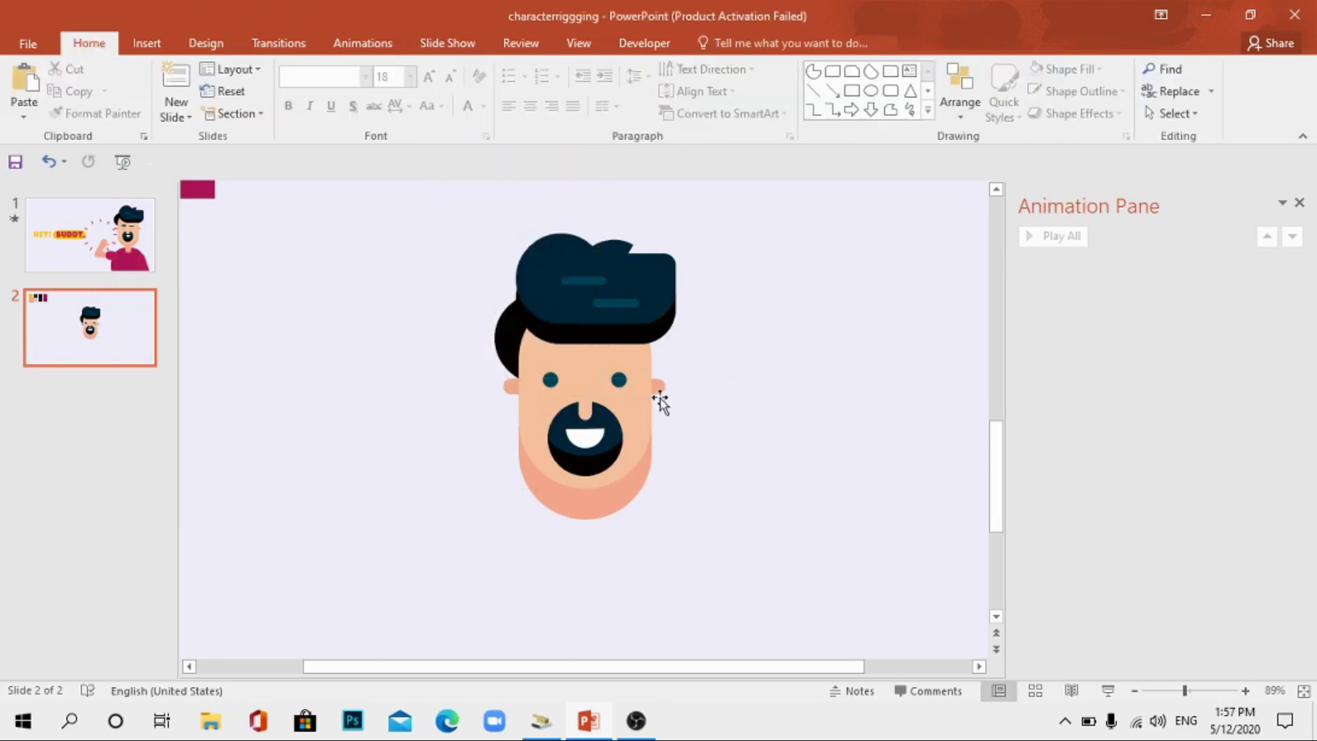
Draw a rounded-rectangle neck below the chin, filled peach with no outline
{"action": "left_click", "coordinate": [147, 43]}
{"action": "left_click", "coordinate": [328, 90]}
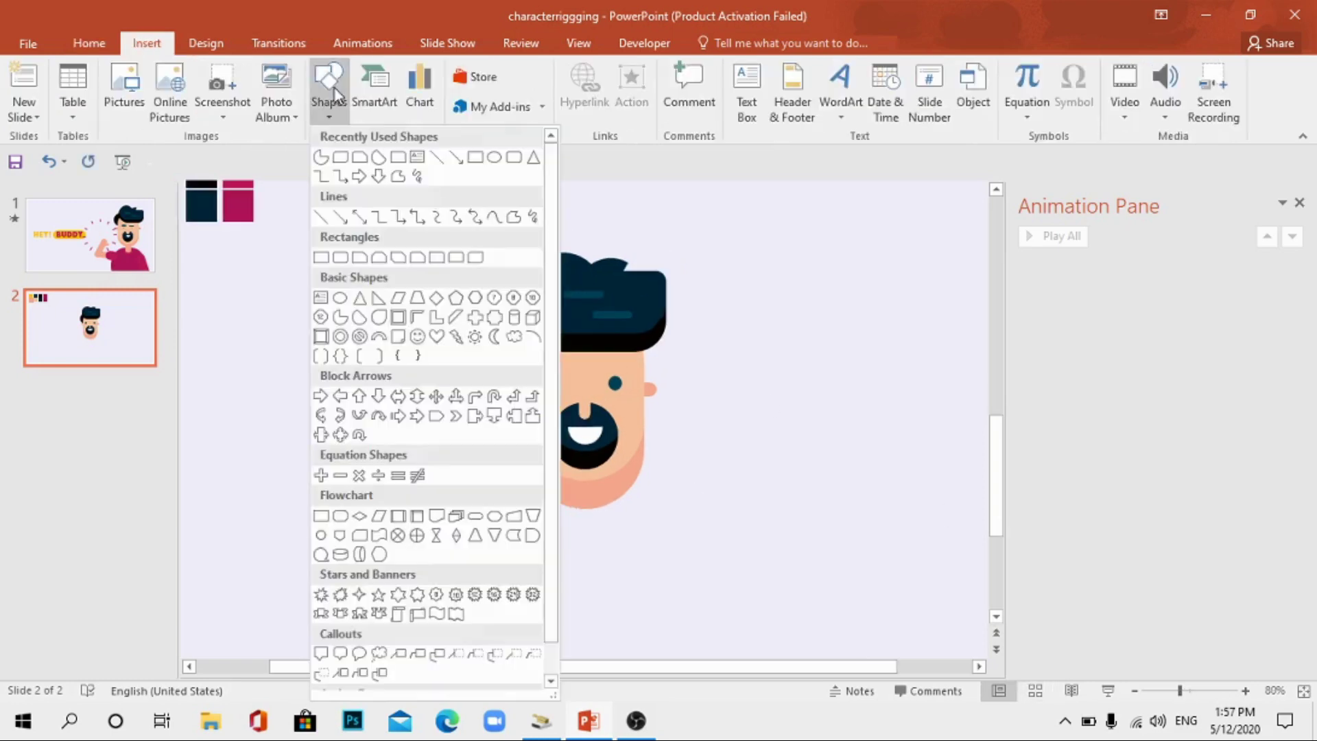
{"action": "left_click", "coordinate": [509, 161]}
{"action": "left_click_drag", "start_coordinate": [585, 496], "coordinate": [619, 577]}
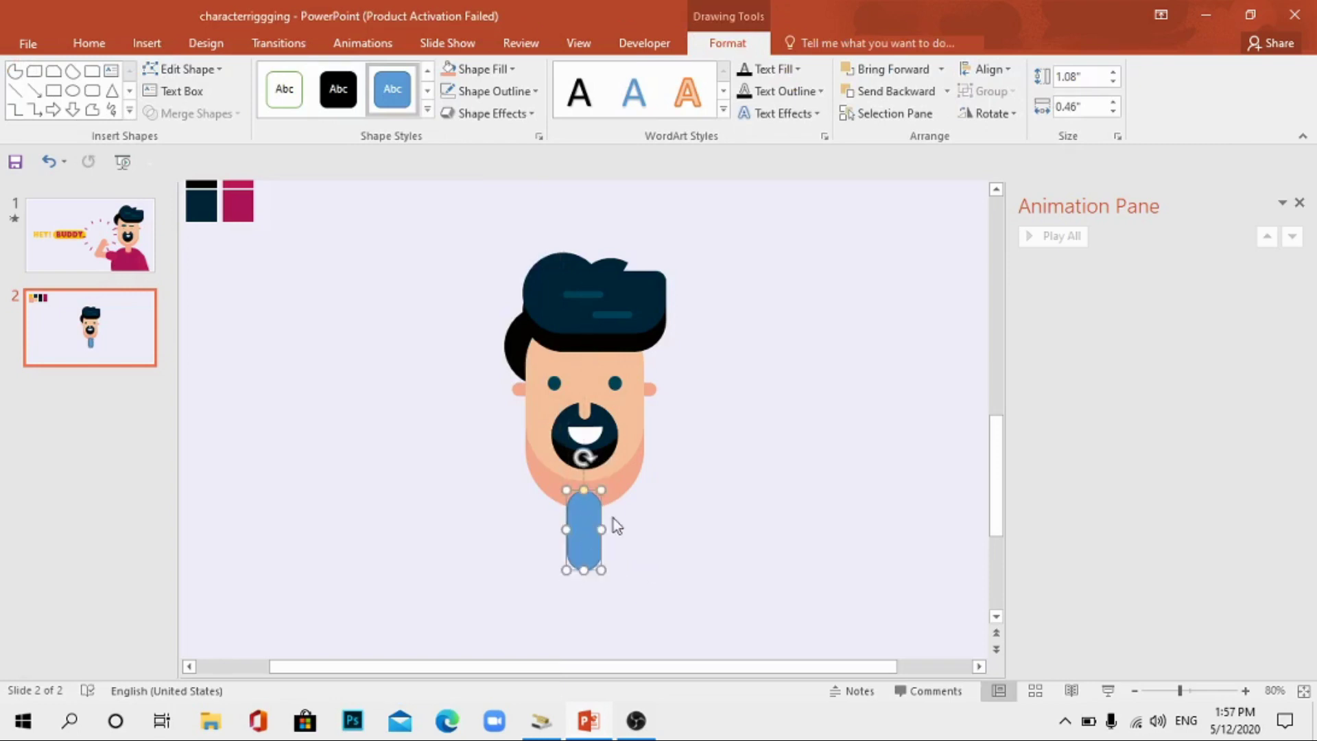
{"action": "left_click", "coordinate": [459, 89]}
{"action": "left_click", "coordinate": [485, 297]}
{"action": "left_click", "coordinate": [700, 464]}
{"action": "left_click", "coordinate": [585, 552]}
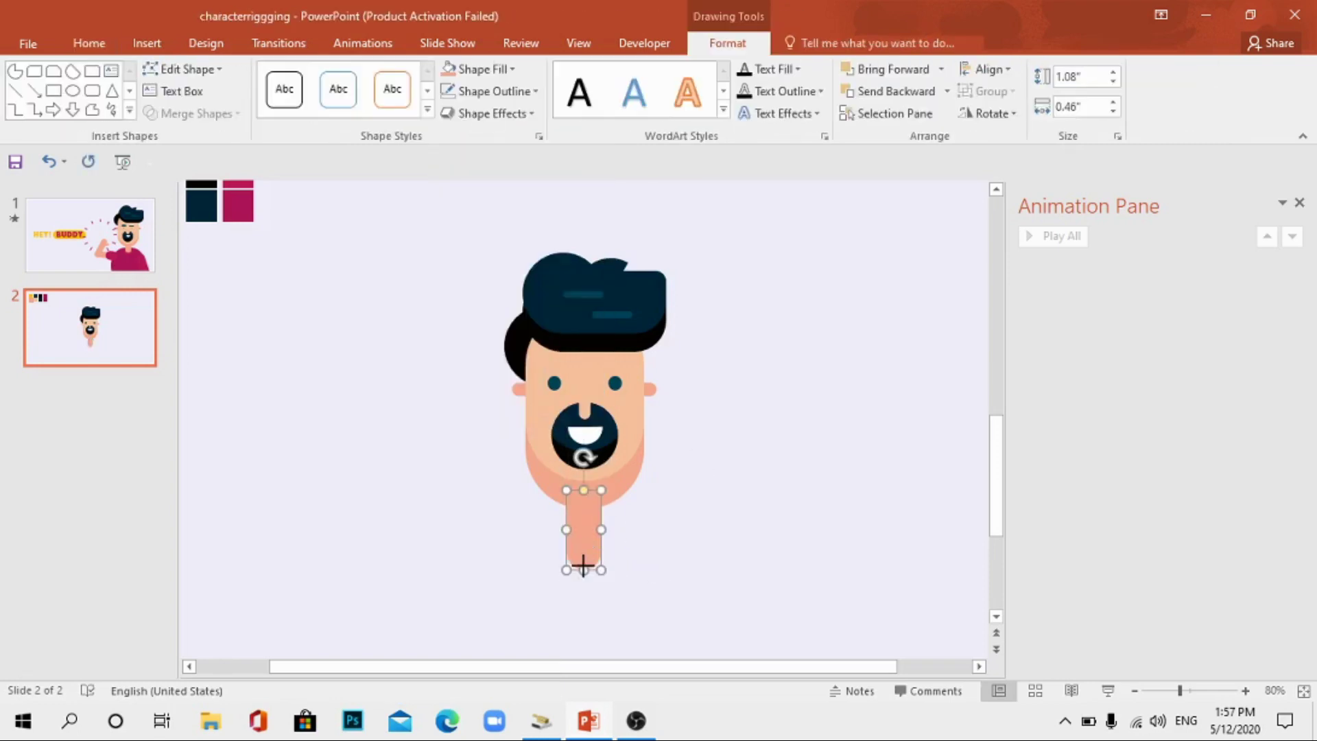
{"action": "left_click", "coordinate": [484, 408]}
Draw a large blue circle beneath the head for the body
{"action": "left_click", "coordinate": [163, 42]}
{"action": "left_click", "coordinate": [329, 90]}
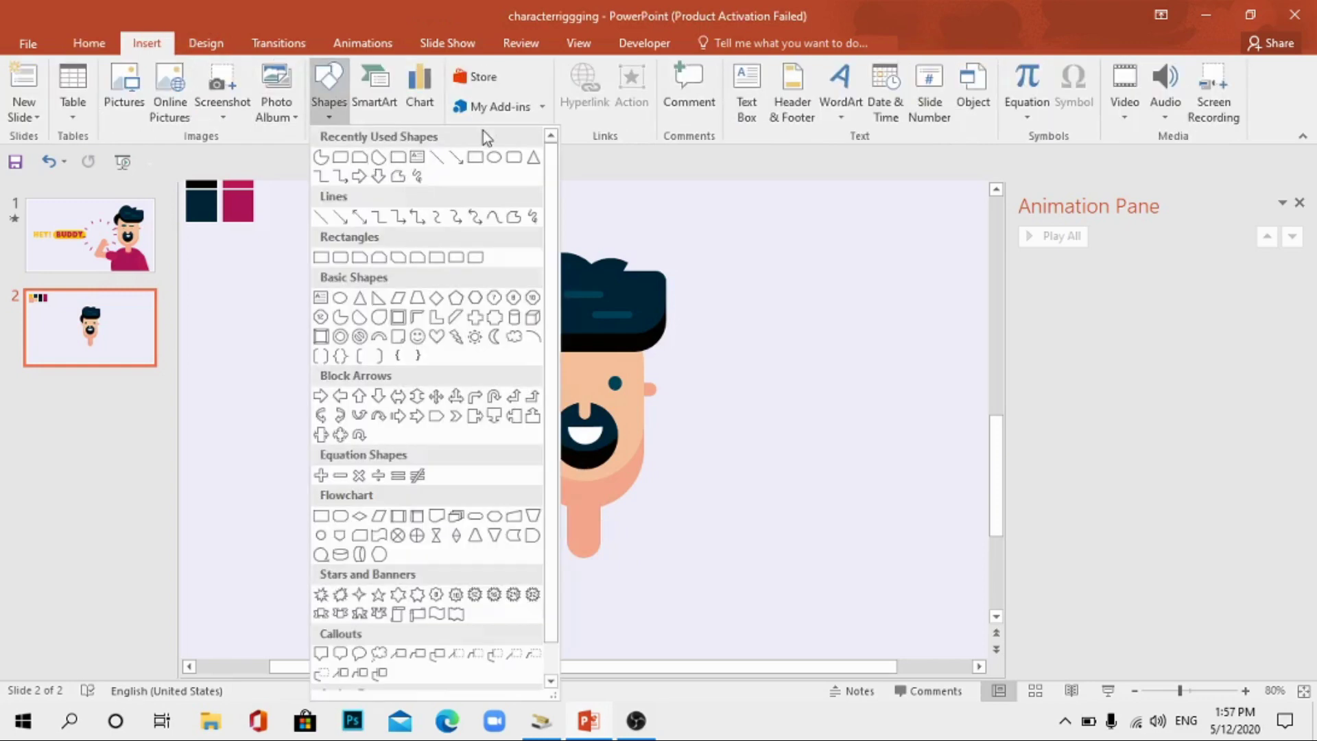
{"action": "left_click", "coordinate": [494, 158]}
{"action": "left_click_drag", "start_coordinate": [435, 461], "coordinate": [667, 687]}
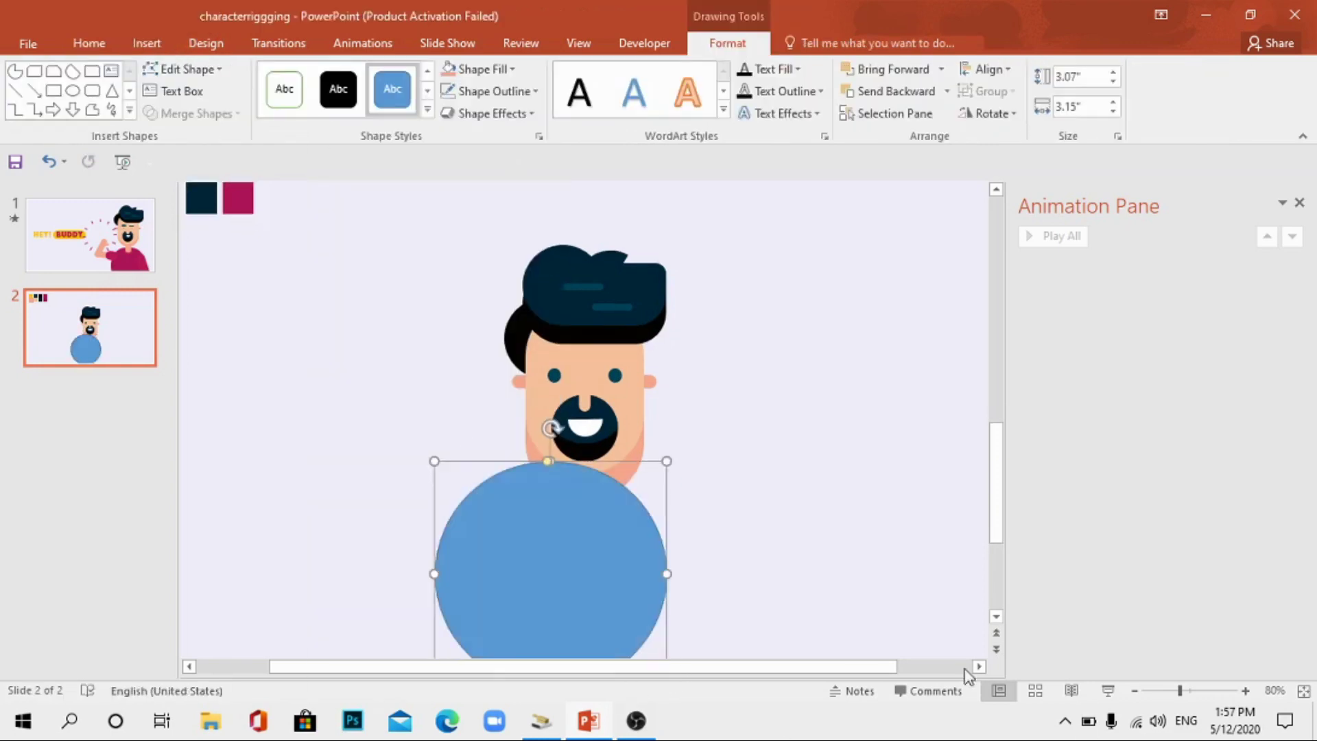
Stretch the circle into a tall body under the neck, eyedropped magenta with no outline
{"action": "left_click", "coordinate": [1163, 691]}
{"action": "left_click_drag", "start_coordinate": [583, 613], "coordinate": [583, 673]}
{"action": "left_click_drag", "start_coordinate": [617, 571], "coordinate": [593, 557]}
{"action": "left_click", "coordinate": [480, 70]}
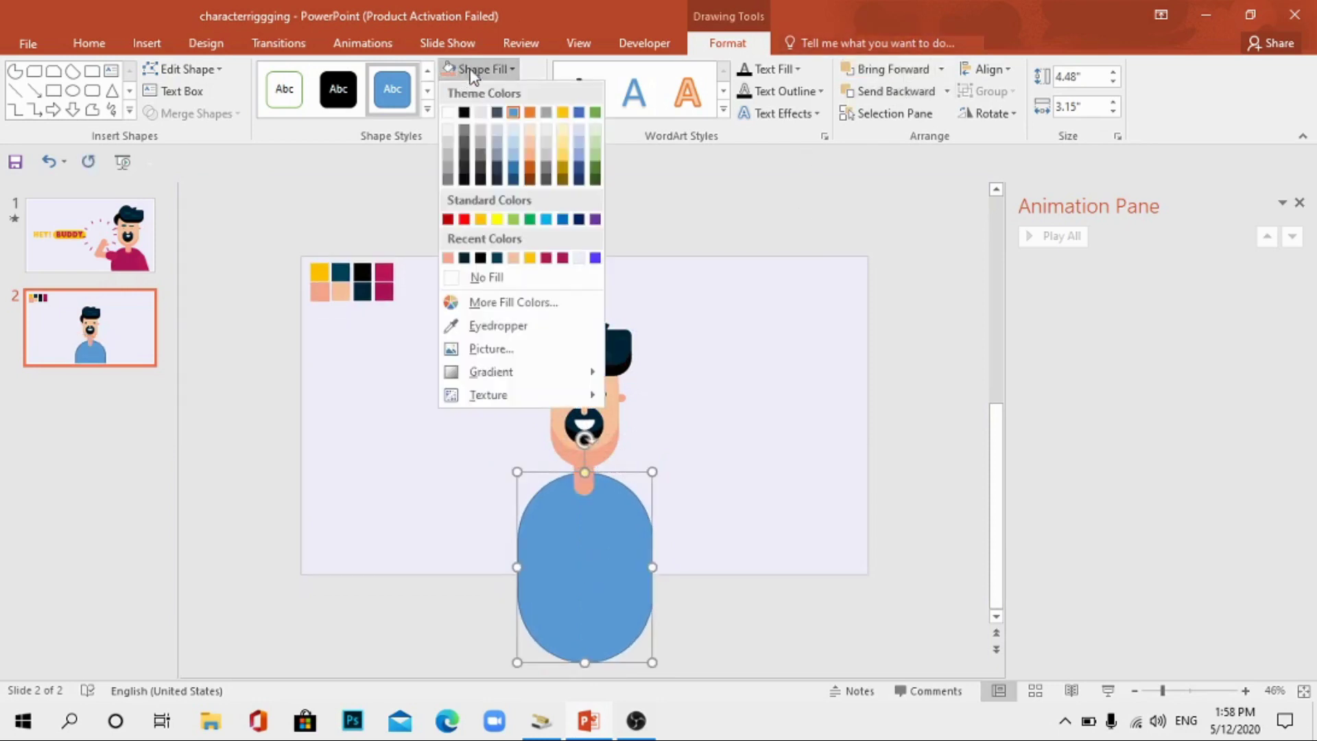
{"action": "left_click", "coordinate": [495, 324]}
{"action": "left_click", "coordinate": [386, 285]}
{"action": "left_click", "coordinate": [496, 92]}
{"action": "left_click", "coordinate": [495, 298]}
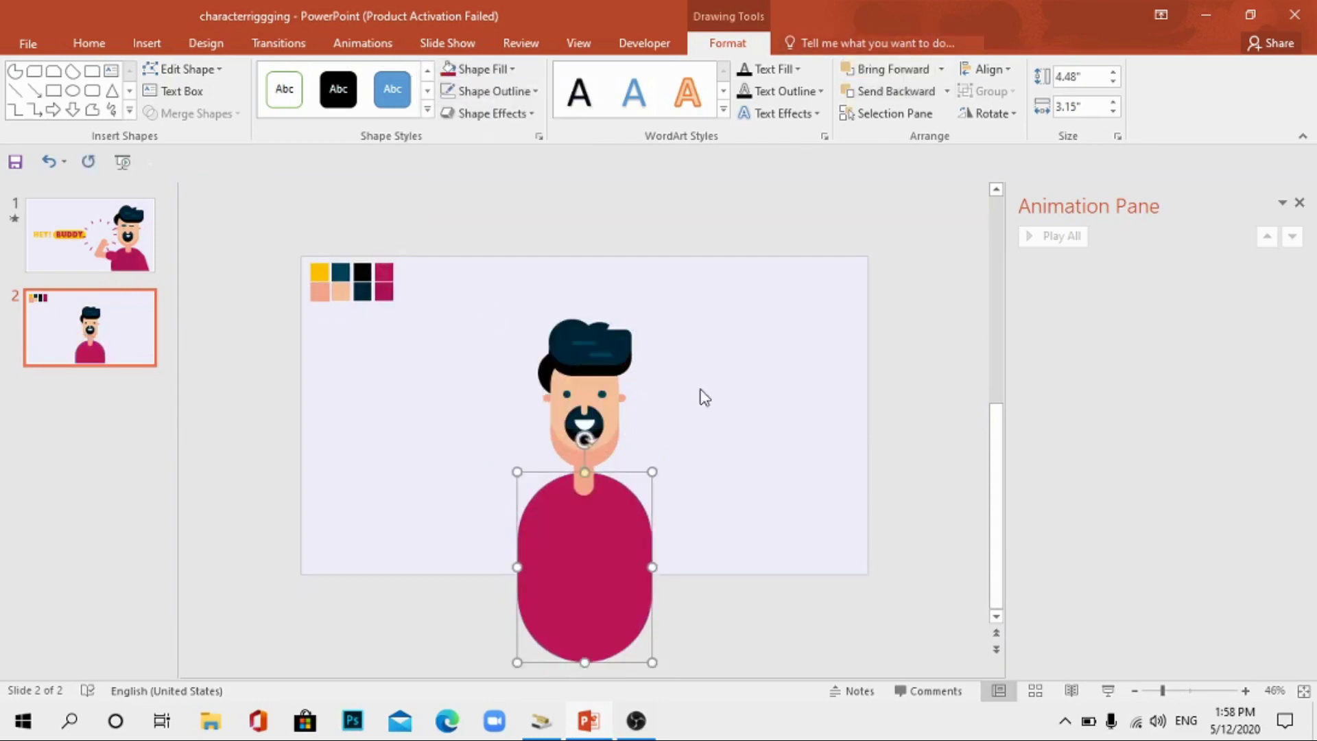
{"action": "left_click", "coordinate": [700, 394]}
{"action": "scroll", "coordinate": [977, 496], "scroll_direction": "up", "scroll_amount": 3, "text": "ctrl"}
{"action": "scroll", "coordinate": [998, 467], "scroll_direction": "down", "scroll_amount": 1}
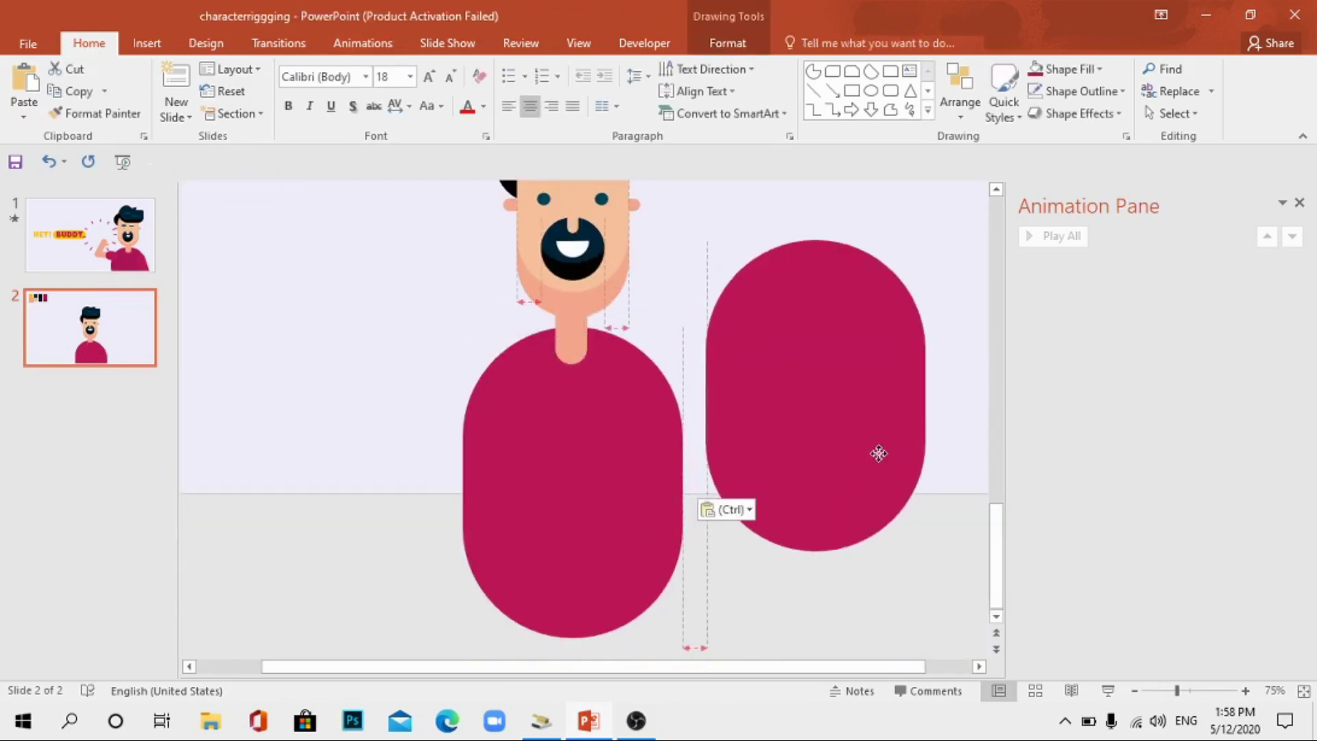
Intersect a copy of the body with a new circle to make a collar piece at the neck
{"action": "left_click_drag", "start_coordinate": [590, 513], "coordinate": [836, 314]}
{"action": "left_click", "coordinate": [147, 43]}
{"action": "left_click", "coordinate": [328, 89]}
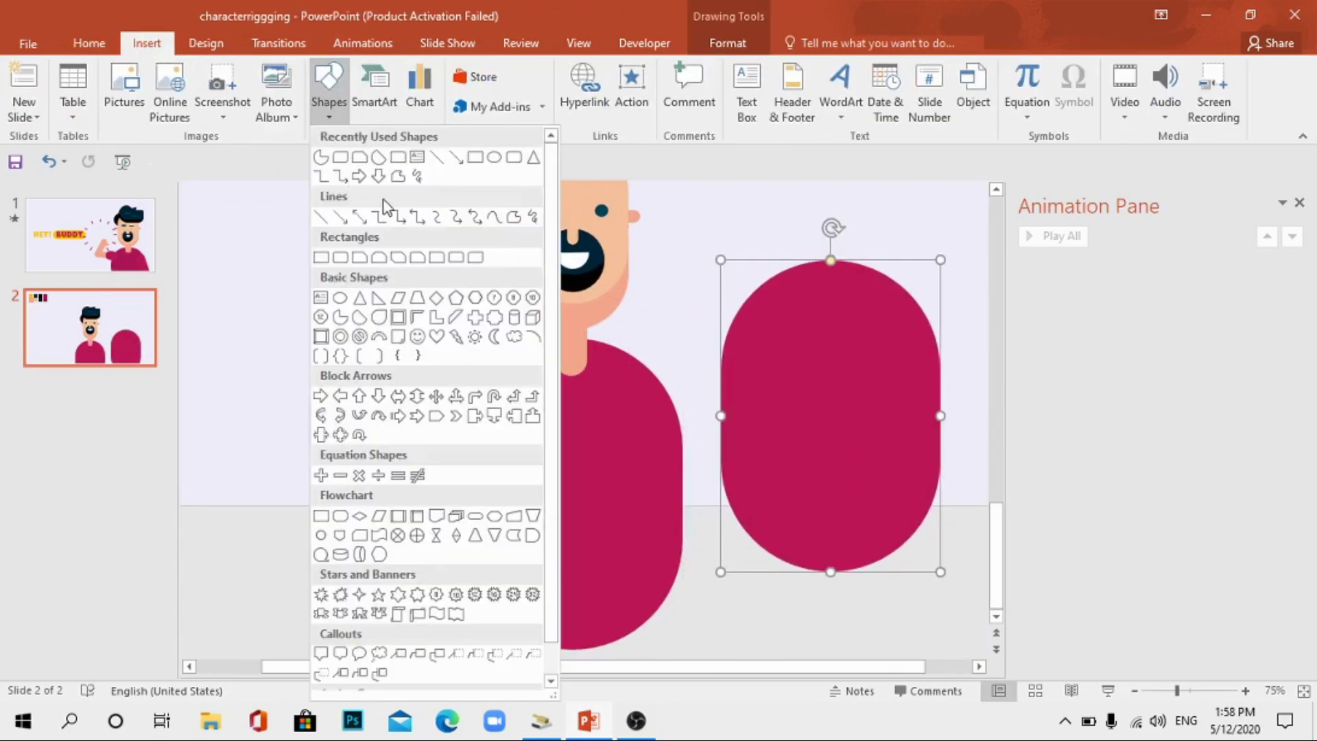
{"action": "left_click", "coordinate": [339, 297]}
{"action": "mouse_move", "coordinate": [792, 215]}
{"action": "left_mouse_down"}
{"action": "mouse_move", "coordinate": [886, 316]}
{"action": "mouse_move", "coordinate": [841, 272]}
{"action": "left_mouse_up"}
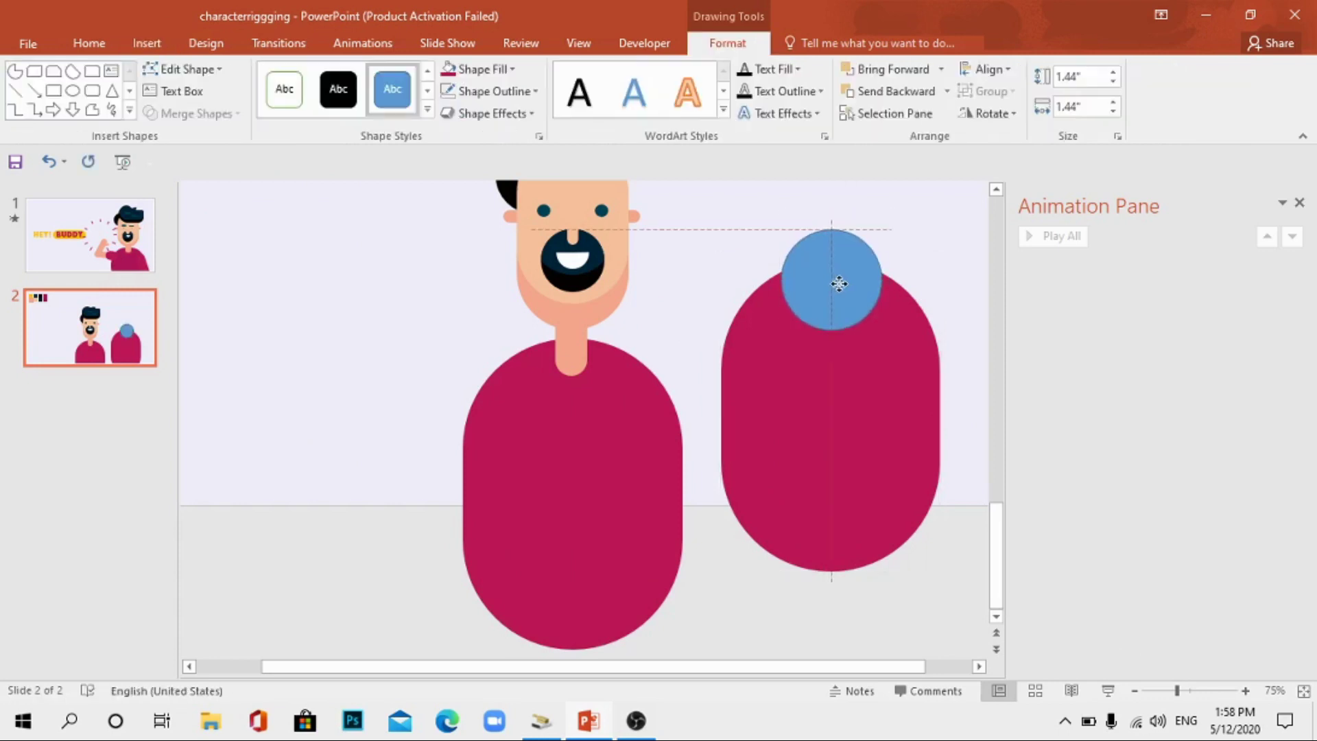
{"action": "left_click", "coordinate": [192, 113]}
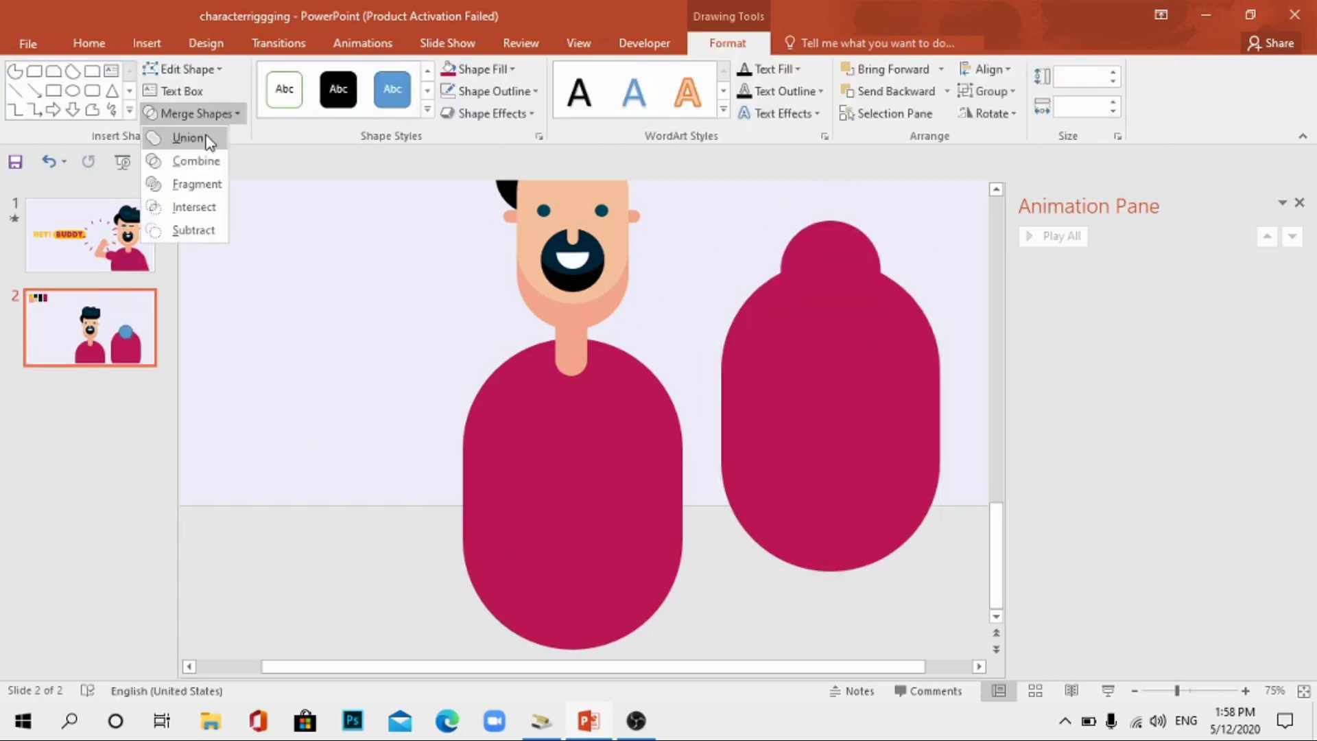
{"action": "left_click", "coordinate": [192, 206]}
{"action": "left_click_drag", "start_coordinate": [830, 292], "coordinate": [561, 369]}
Send the collar piece behind the neck and reselect it to review its fill
{"action": "left_click", "coordinate": [885, 91]}
{"action": "left_click", "coordinate": [481, 69]}
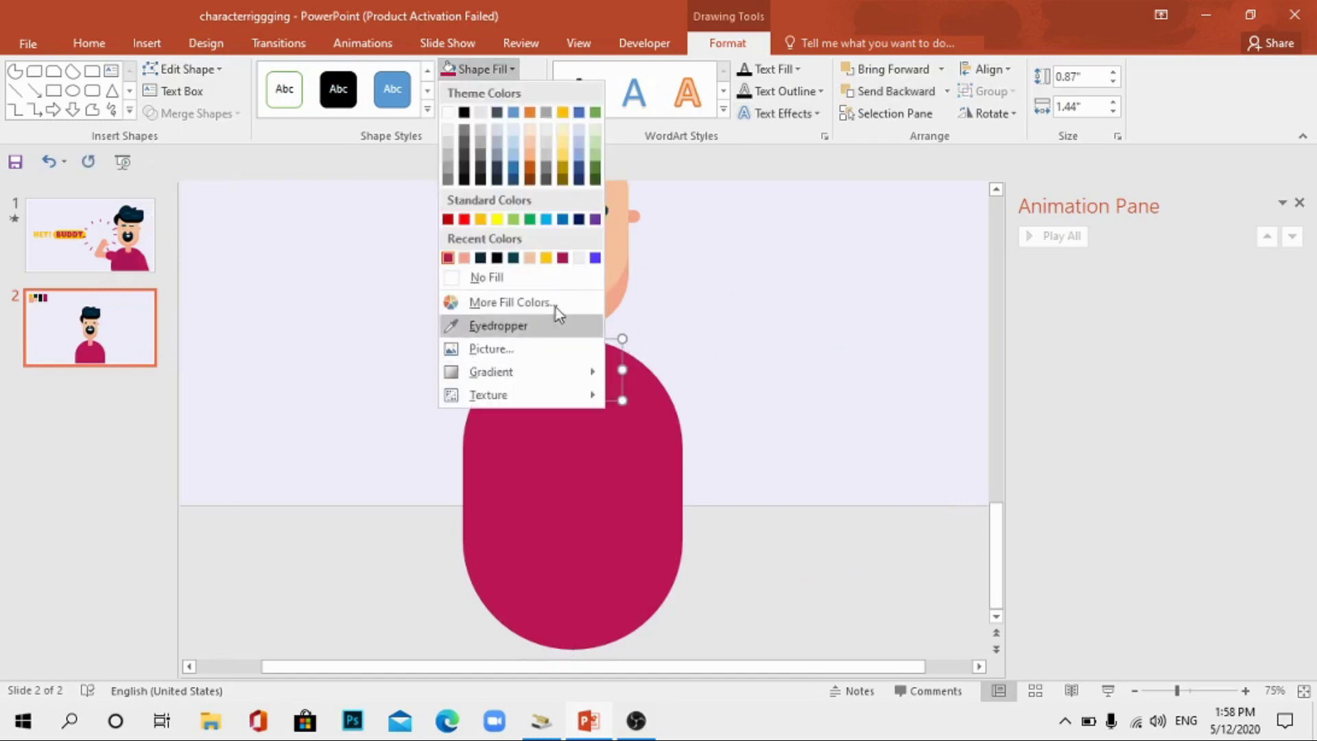
{"action": "left_click", "coordinate": [559, 321]}
{"action": "key", "text": "Escape"}
{"action": "left_click", "coordinate": [1164, 691]}
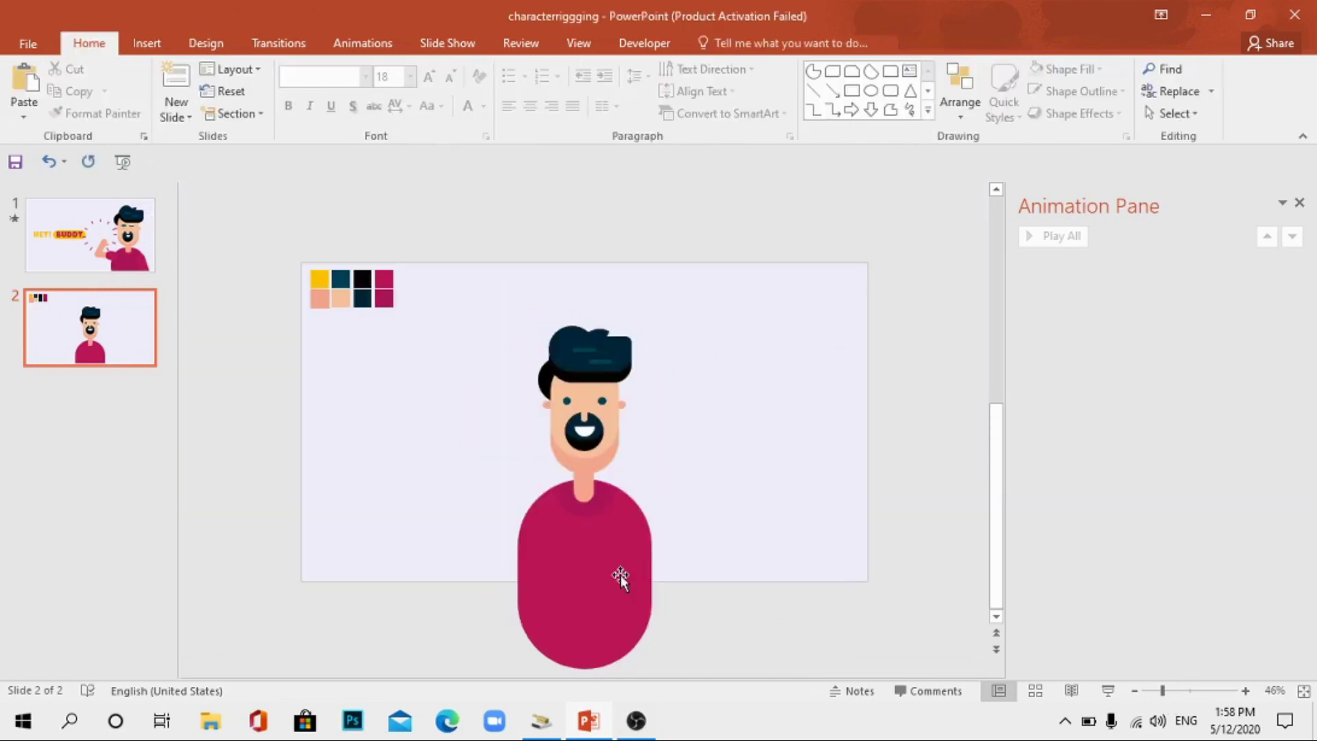
{"action": "double_click", "coordinate": [621, 575]}
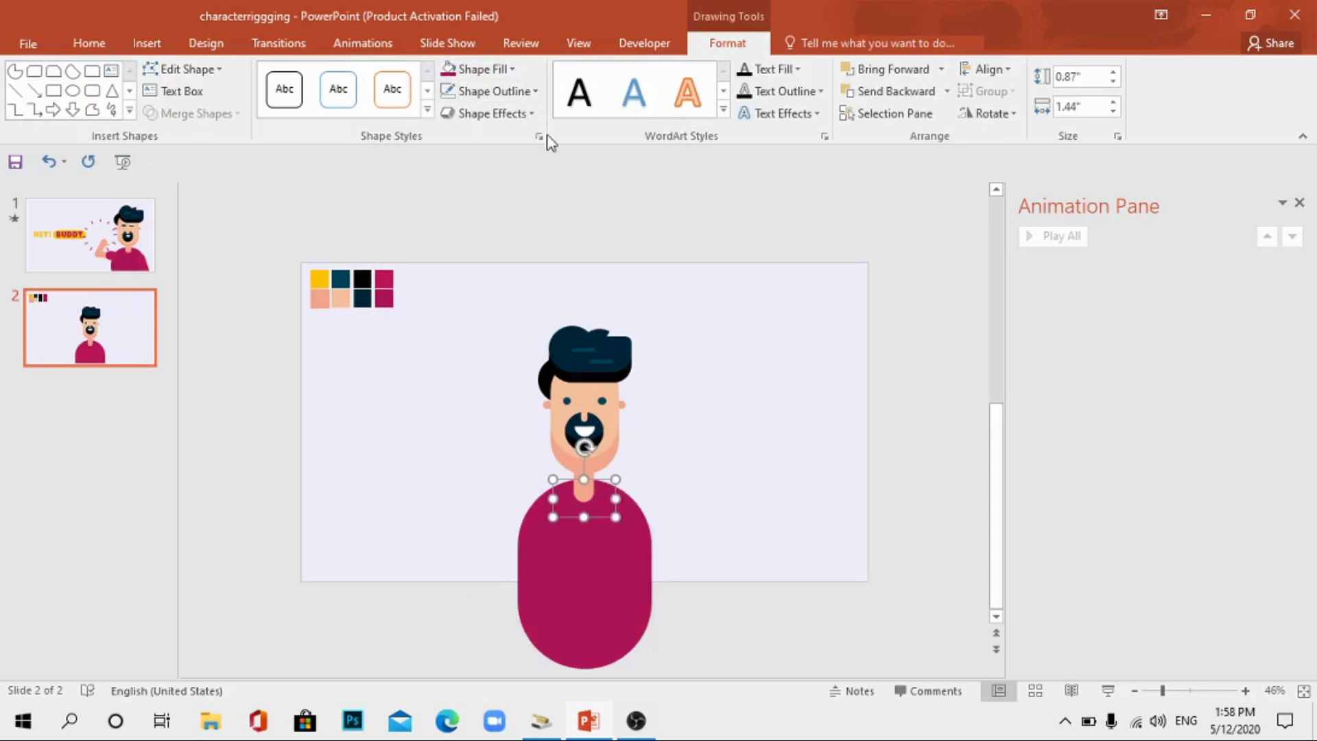
{"action": "left_click", "coordinate": [480, 69]}
{"action": "key", "text": "Escape"}
{"action": "key", "text": "Escape"}
Draw a tilted rounded-rectangle arm on the torso's right side, magenta with no outline
{"action": "scroll", "coordinate": [958, 428], "scroll_direction": "up", "scroll_amount": 3, "text": "ctrl"}
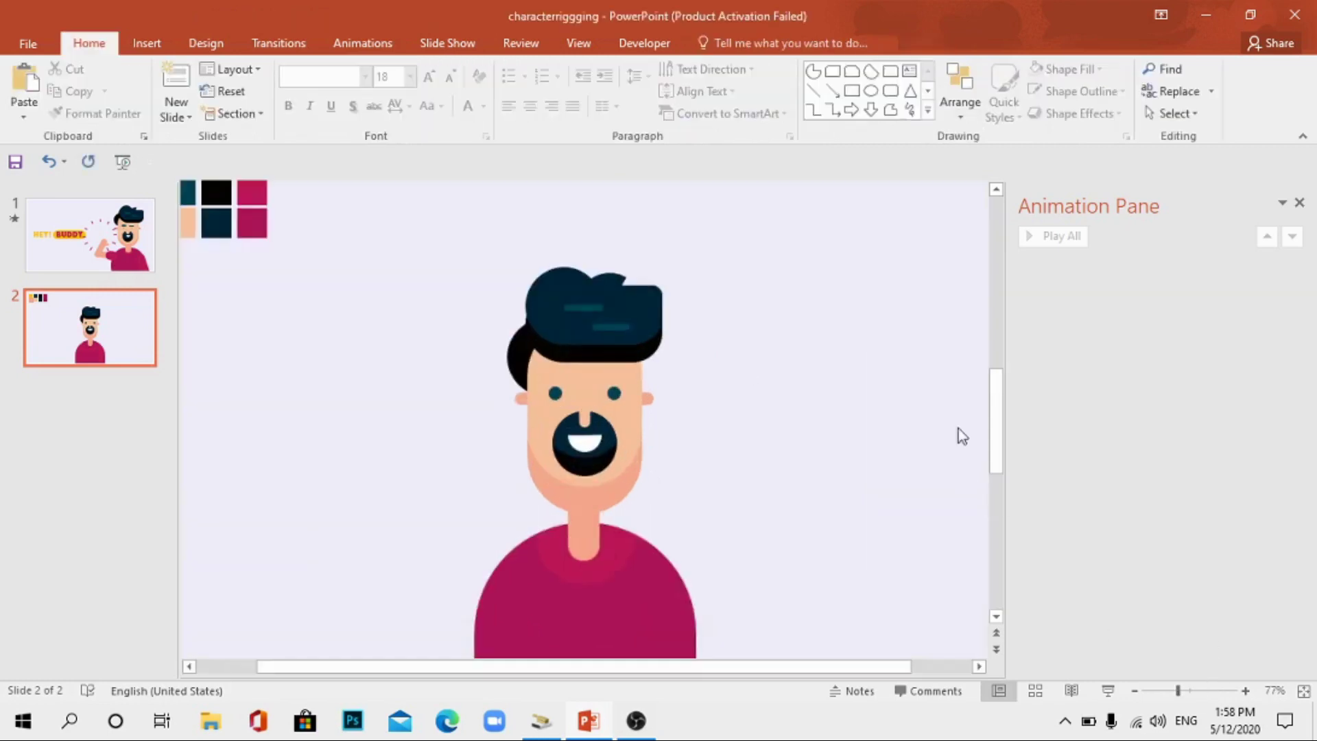
{"action": "left_click_drag", "start_coordinate": [994, 430], "coordinate": [993, 473]}
{"action": "left_click", "coordinate": [150, 45]}
{"action": "left_click", "coordinate": [328, 89]}
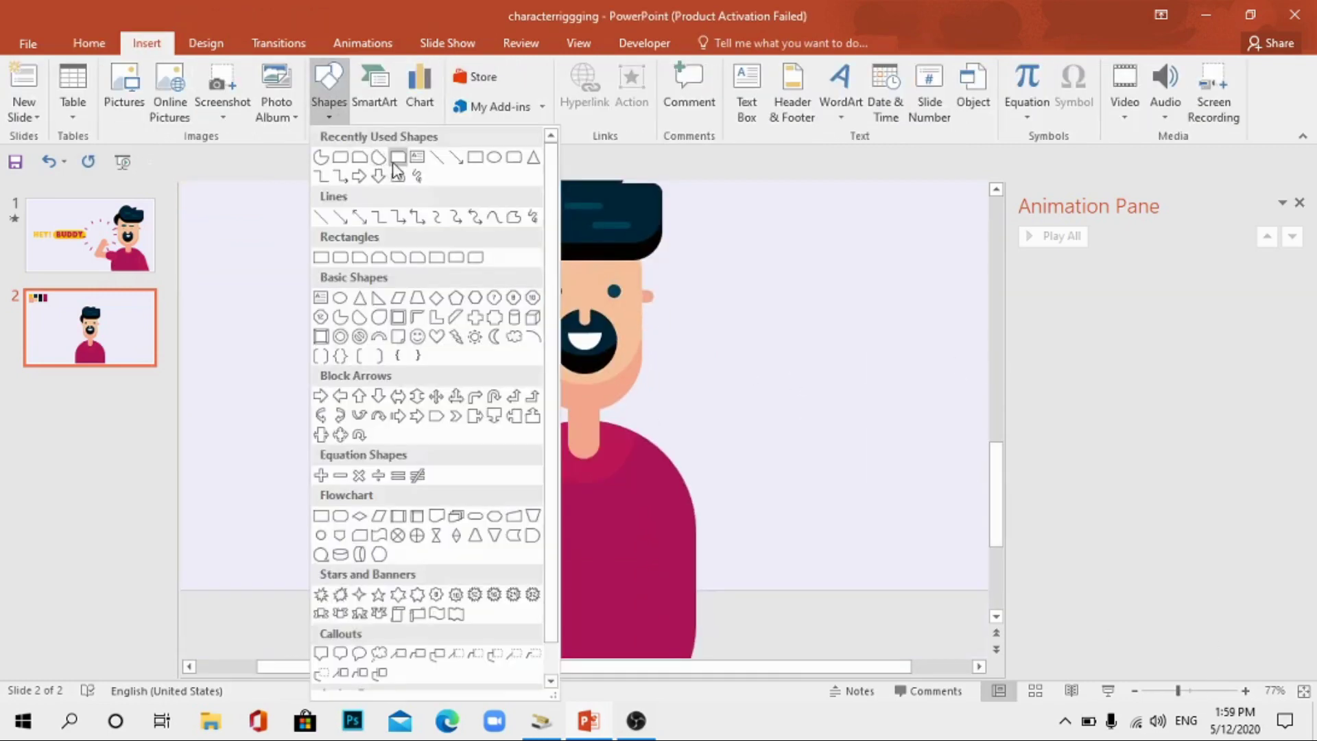
{"action": "left_click", "coordinate": [481, 159]}
{"action": "mouse_move", "coordinate": [323, 350]}
{"action": "left_mouse_down"}
{"action": "mouse_move", "coordinate": [379, 441]}
{"action": "mouse_move", "coordinate": [350, 460]}
{"action": "mouse_move", "coordinate": [817, 542]}
{"action": "left_mouse_up"}
{"action": "left_click_drag", "start_coordinate": [818, 471], "coordinate": [796, 473]}
{"action": "left_click_drag", "start_coordinate": [837, 582], "coordinate": [704, 585]}
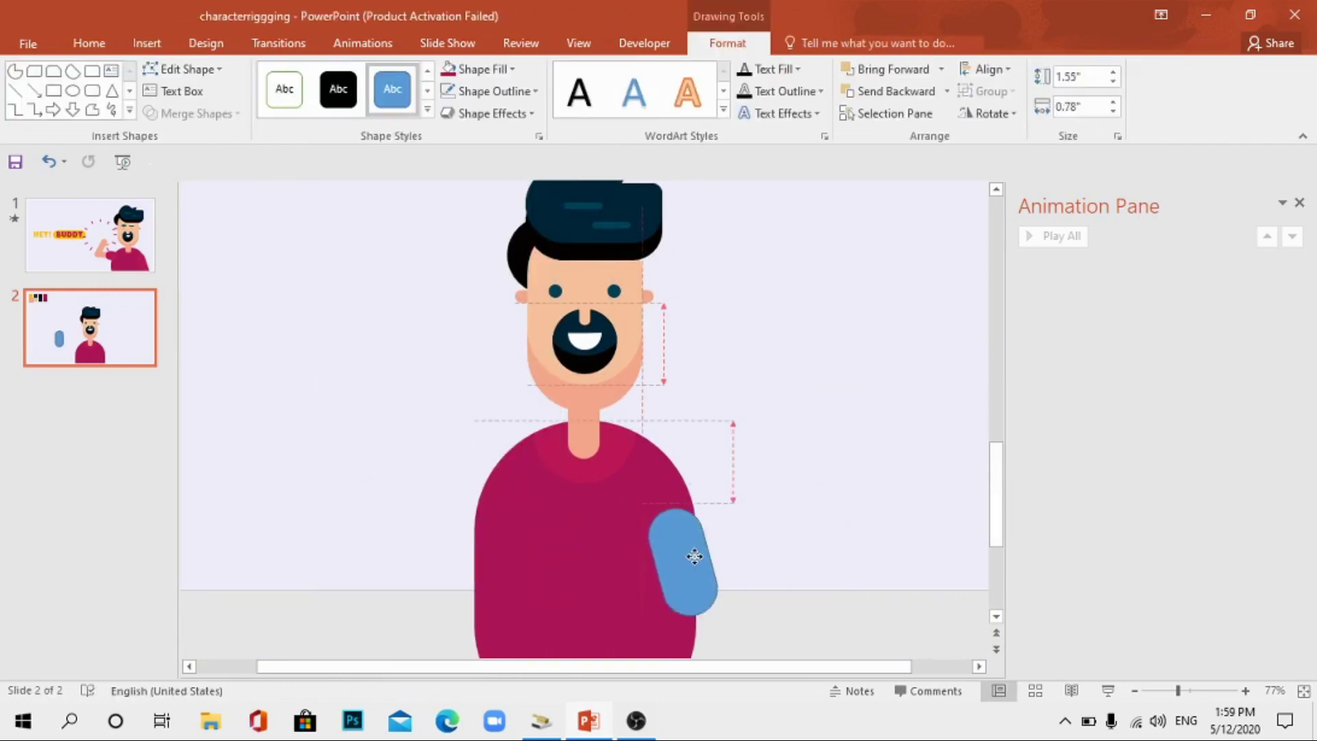
{"action": "left_click", "coordinate": [452, 71]}
{"action": "left_click", "coordinate": [494, 91]}
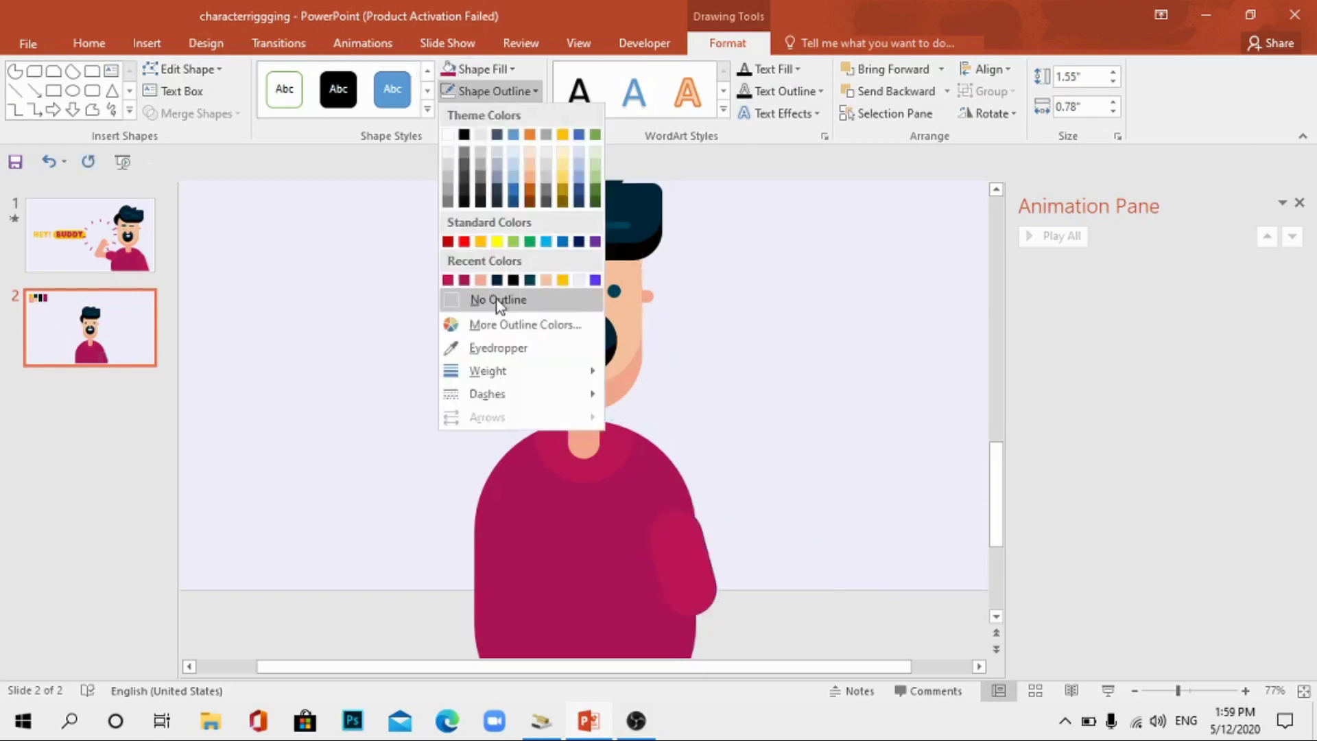
{"action": "left_click", "coordinate": [491, 297]}
Copy the arm to the torso's left side, send it behind the body and colour it skin peach
{"action": "left_click_drag", "start_coordinate": [694, 568], "coordinate": [377, 499], "text": "ctrl"}
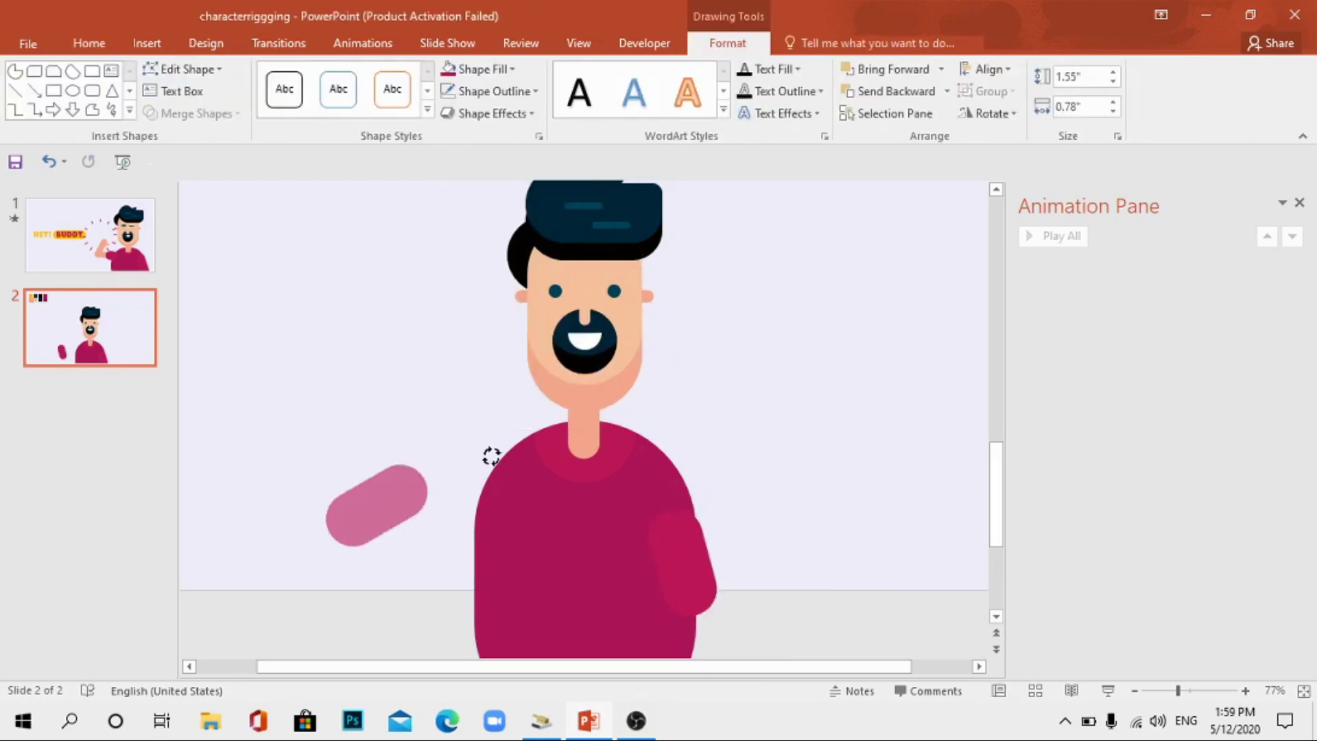
{"action": "mouse_move", "coordinate": [502, 534]}
{"action": "left_mouse_down"}
{"action": "mouse_move", "coordinate": [500, 514]}
{"action": "mouse_move", "coordinate": [416, 486]}
{"action": "left_mouse_up"}
{"action": "left_click", "coordinate": [853, 92]}
{"action": "left_click", "coordinate": [501, 70]}
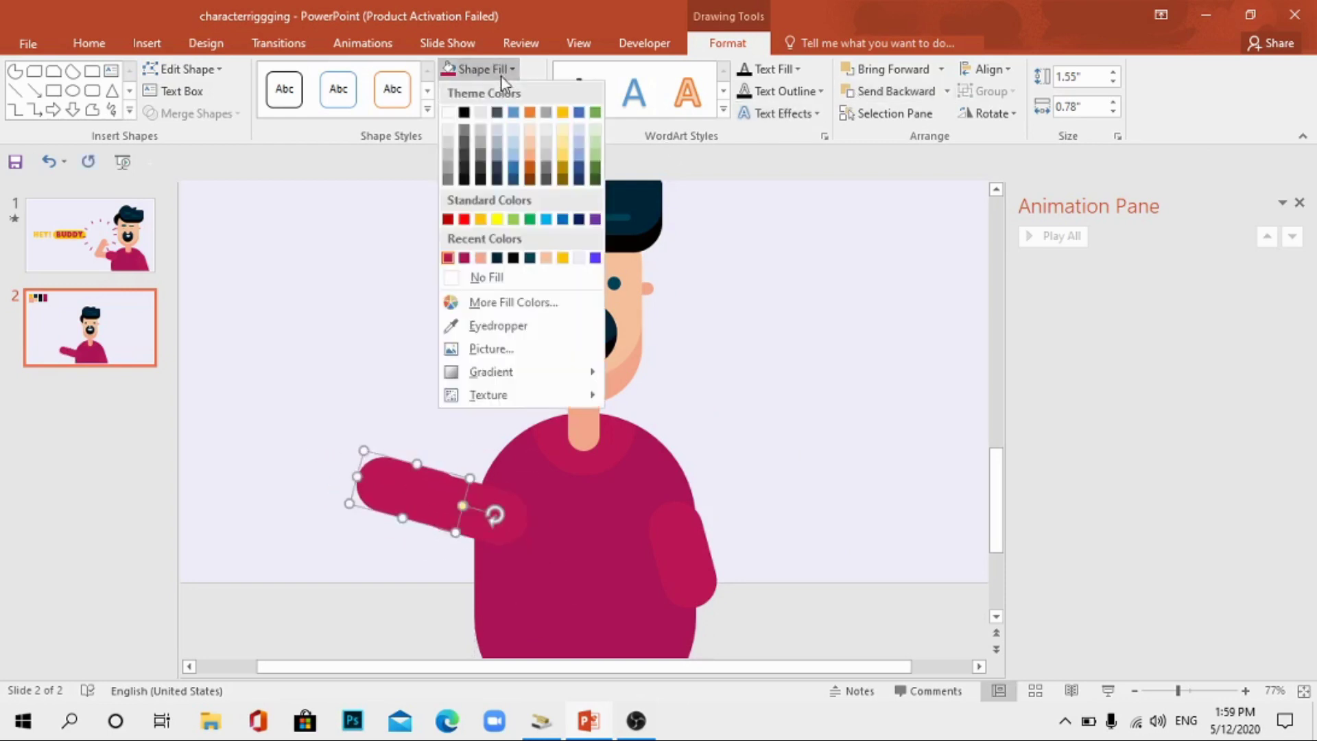
{"action": "left_click", "coordinate": [517, 327]}
{"action": "left_click", "coordinate": [648, 287]}
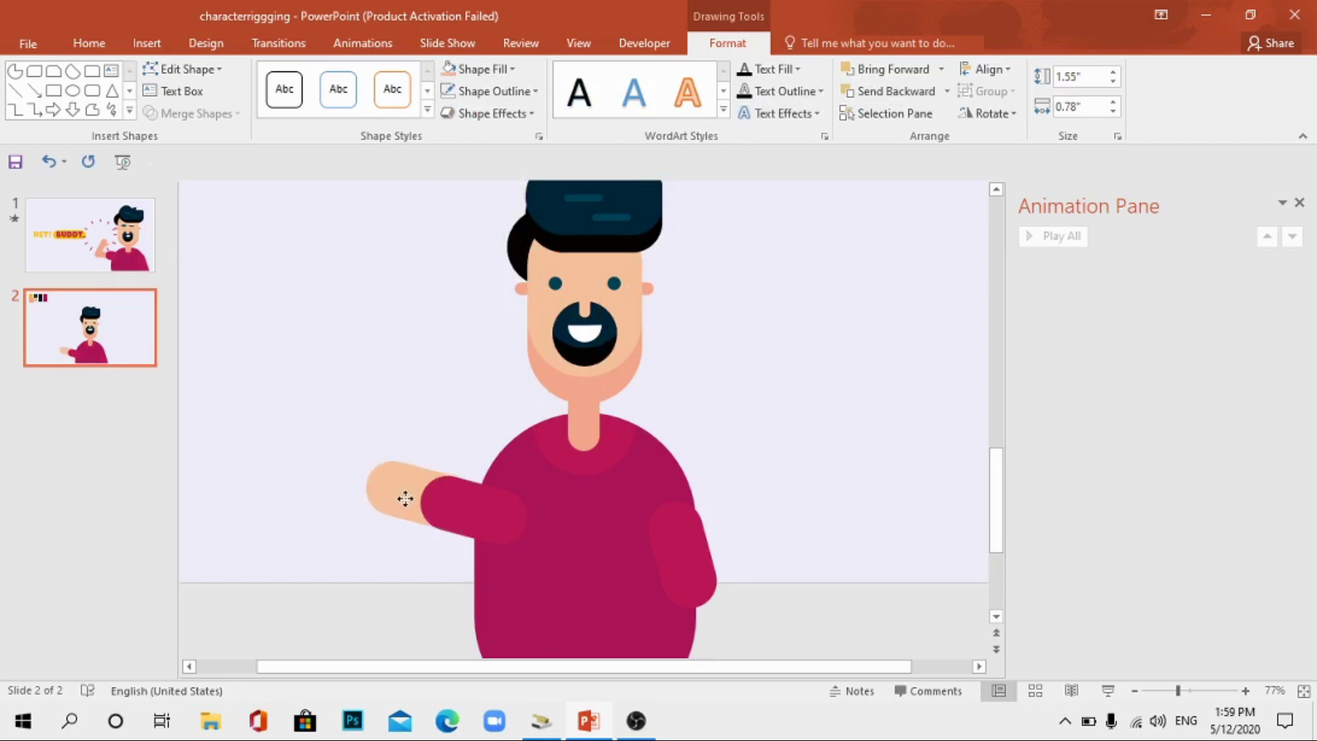
{"action": "left_click", "coordinate": [628, 504]}
{"action": "left_click", "coordinate": [402, 484]}
Thin the peach forearm and paste copies for a raised forearm and a thumb on the hand
{"action": "mouse_move", "coordinate": [407, 519]}
{"action": "left_mouse_down"}
{"action": "mouse_move", "coordinate": [363, 333]}
{"action": "mouse_move", "coordinate": [337, 403]}
{"action": "mouse_move", "coordinate": [382, 473]}
{"action": "mouse_move", "coordinate": [256, 259]}
{"action": "mouse_move", "coordinate": [242, 305]}
{"action": "left_mouse_up"}
{"action": "key", "text": "ctrl+c"}
{"action": "key", "text": "ctrl+v"}
{"action": "key", "text": "ctrl+c"}
{"action": "key", "text": "ctrl+v"}
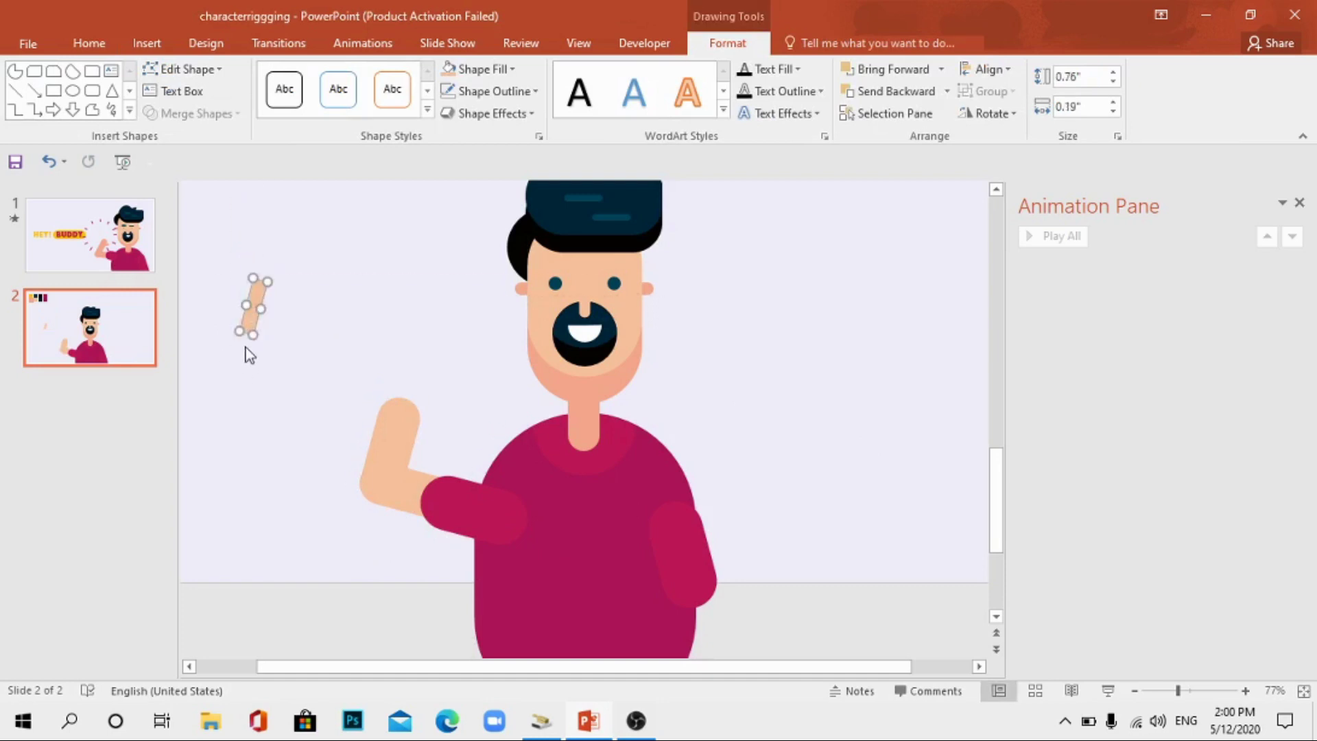
{"action": "mouse_move", "coordinate": [553, 539]}
{"action": "left_mouse_down"}
{"action": "mouse_move", "coordinate": [462, 503]}
{"action": "mouse_move", "coordinate": [494, 506]}
{"action": "left_mouse_up"}
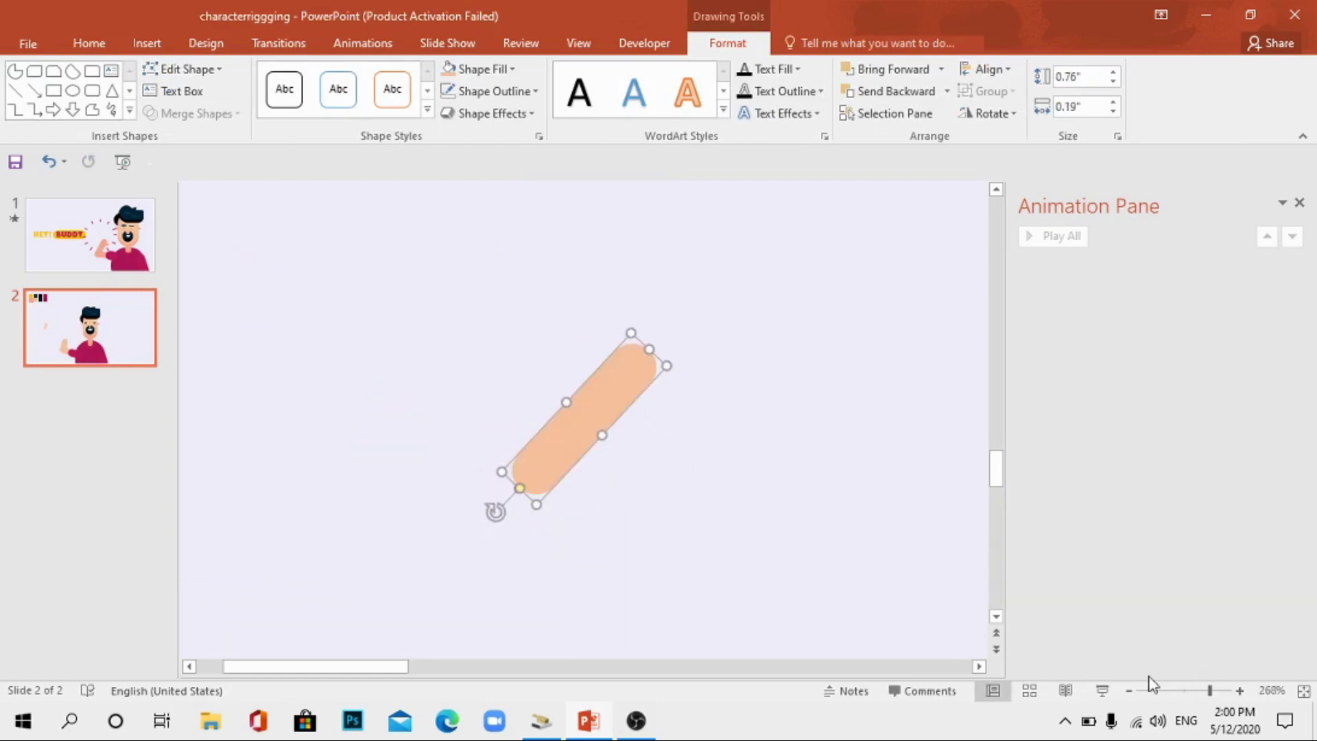
{"action": "left_click_drag", "start_coordinate": [369, 422], "coordinate": [616, 541]}
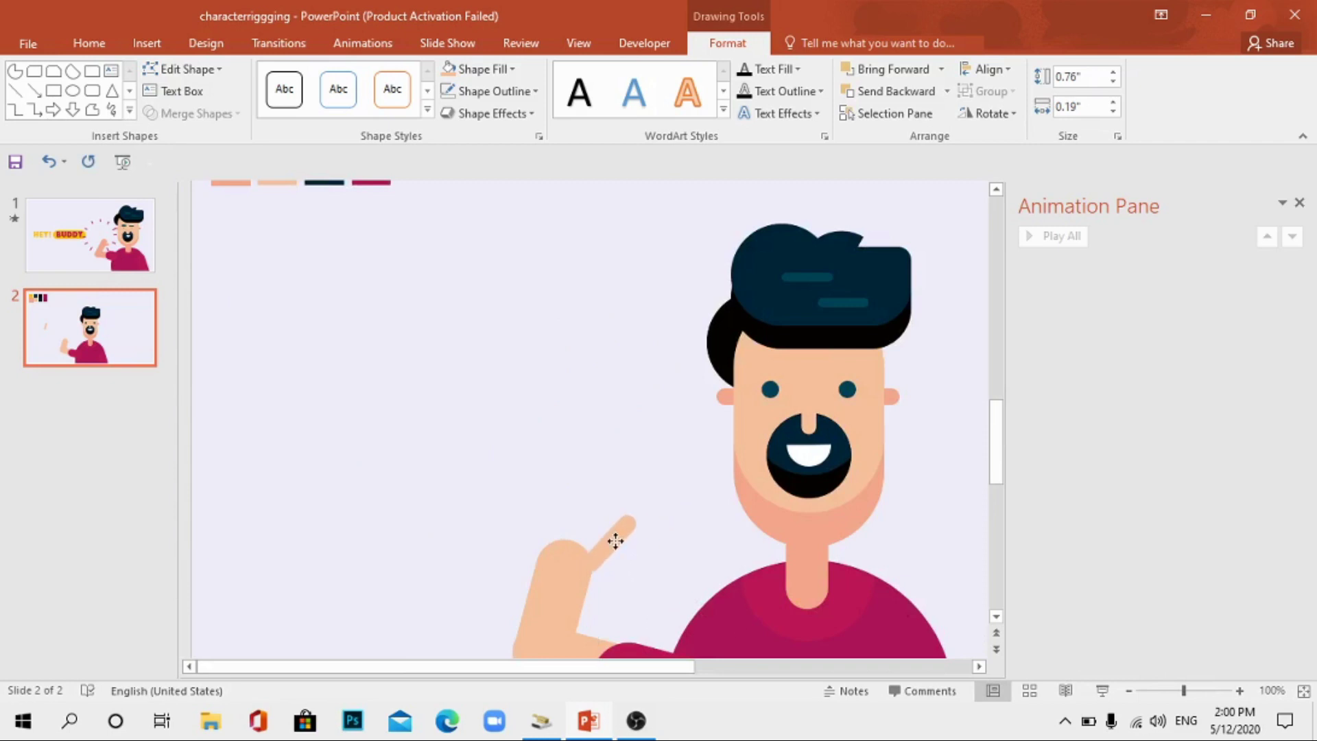
Rotate the thumb into place on the hand and give it the skin colour
{"action": "left_click", "coordinate": [1302, 689]}
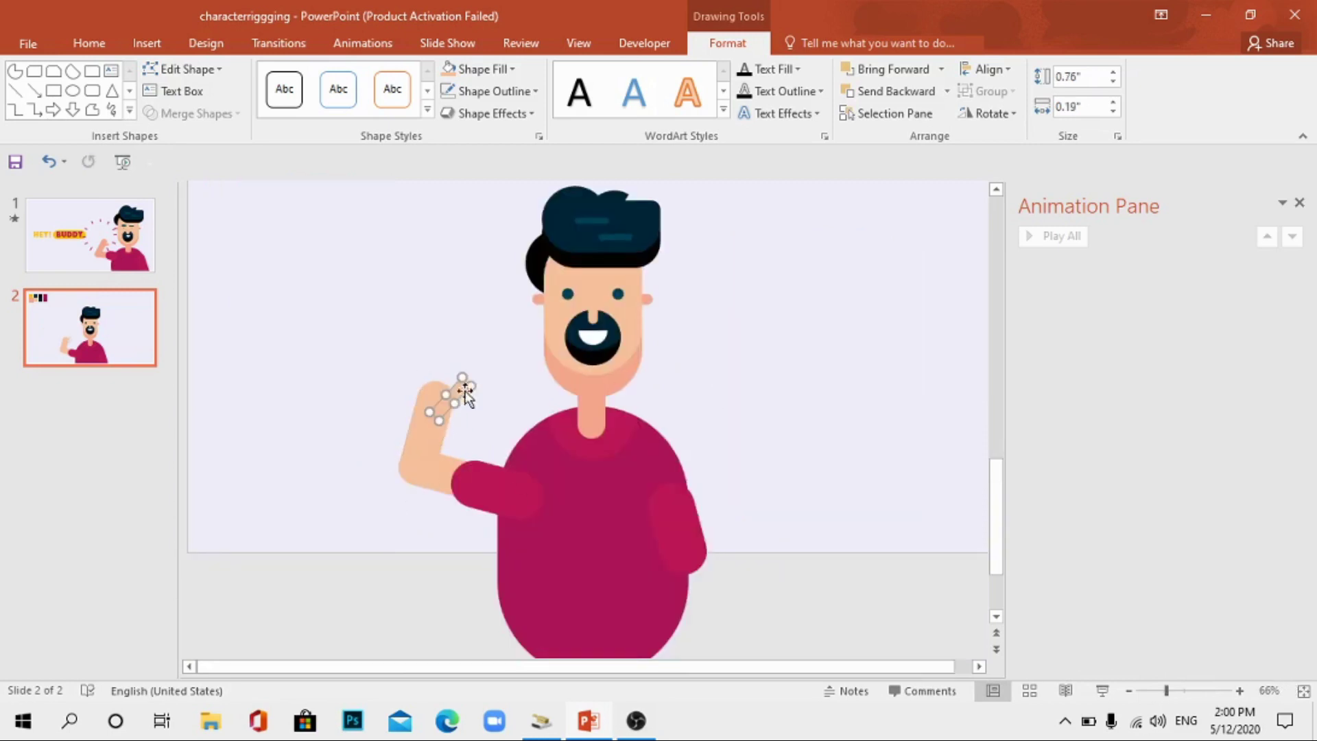
{"action": "left_click_drag", "start_coordinate": [420, 446], "coordinate": [403, 426]}
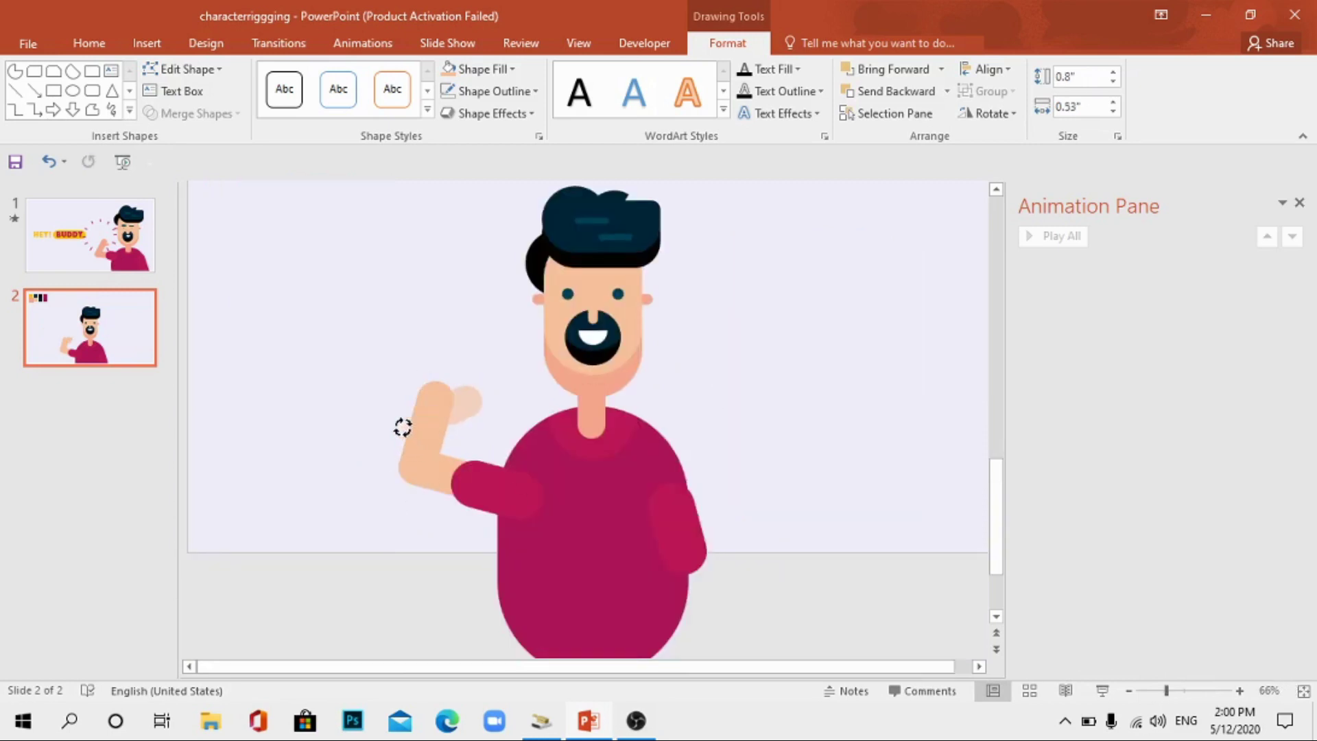
{"action": "left_click", "coordinate": [456, 400]}
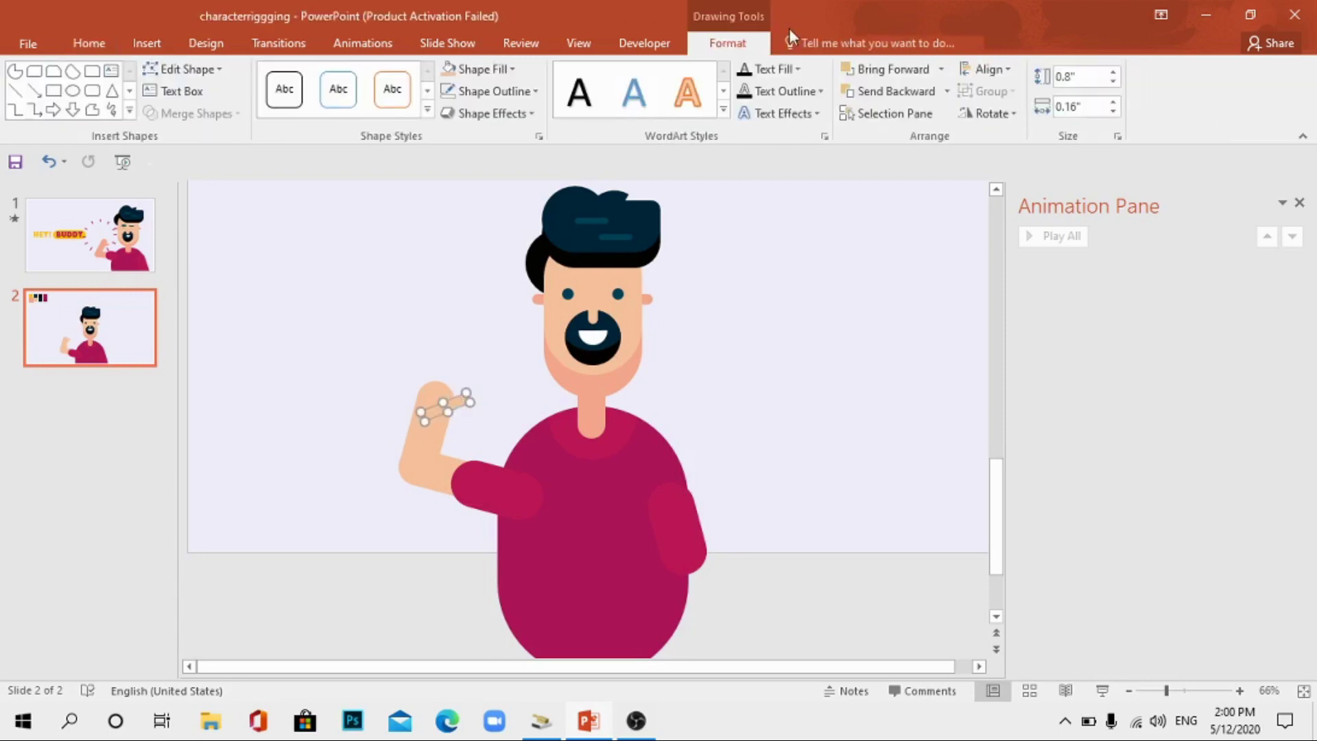
{"action": "left_click", "coordinate": [512, 69]}
{"action": "left_click", "coordinate": [500, 323]}
{"action": "left_click", "coordinate": [425, 439]}
{"action": "left_click", "coordinate": [782, 346]}
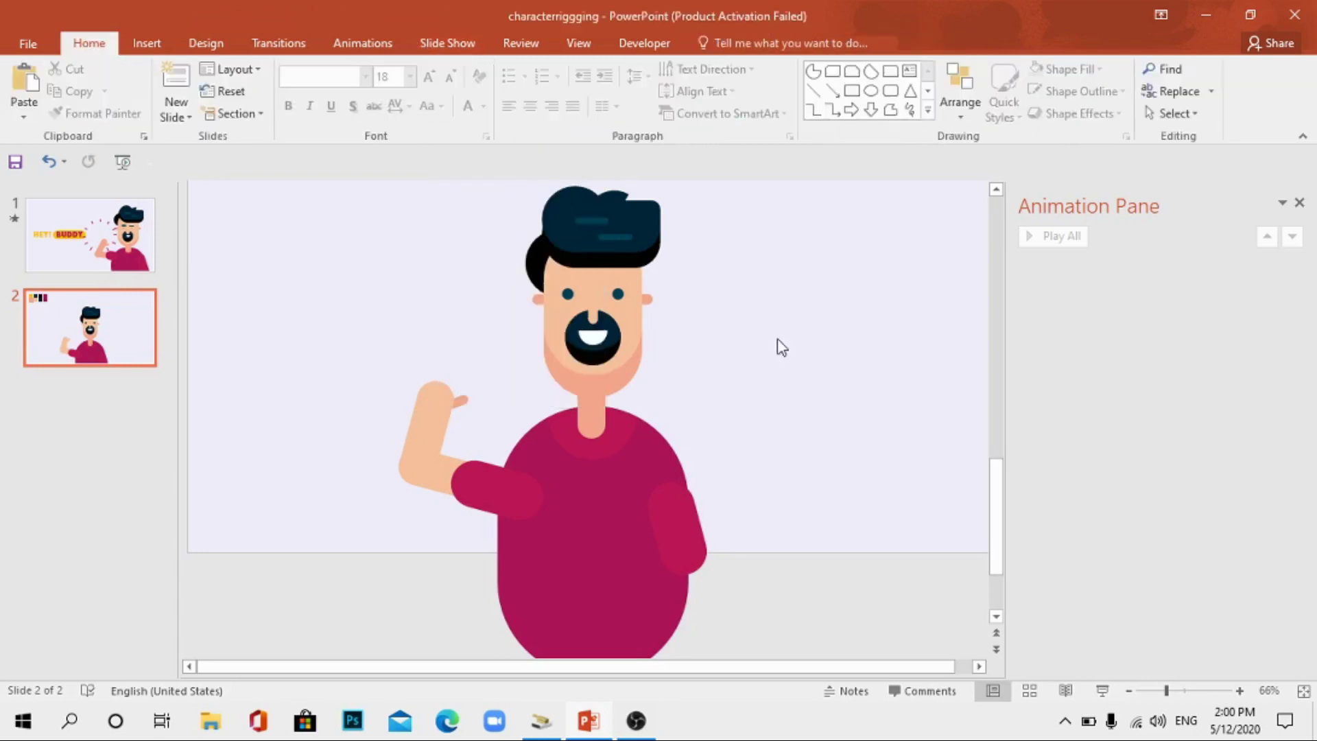
Apply a Fly In entrance from the right to every shape of the character
{"action": "left_click_drag", "start_coordinate": [1170, 690], "coordinate": [1160, 691]}
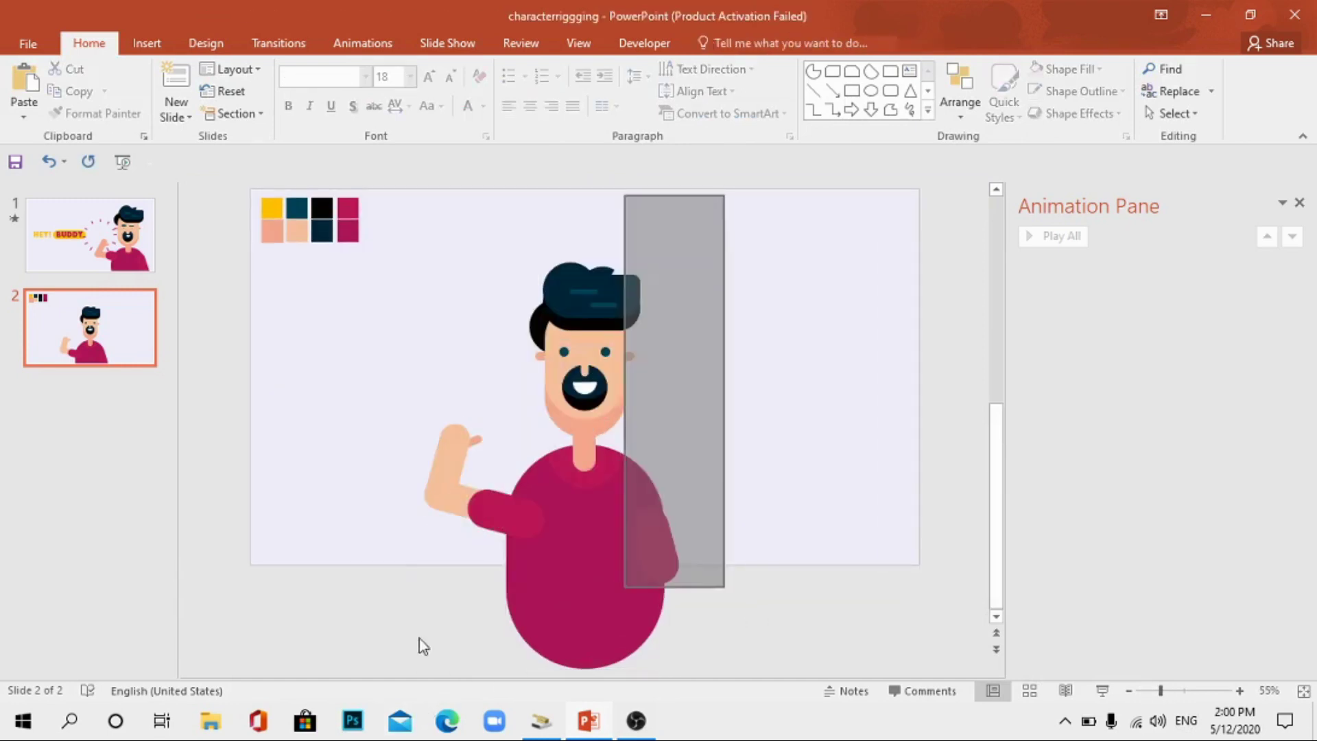
{"action": "left_click_drag", "start_coordinate": [738, 189], "coordinate": [391, 669]}
{"action": "left_click", "coordinate": [363, 43]}
{"action": "left_click", "coordinate": [326, 103]}
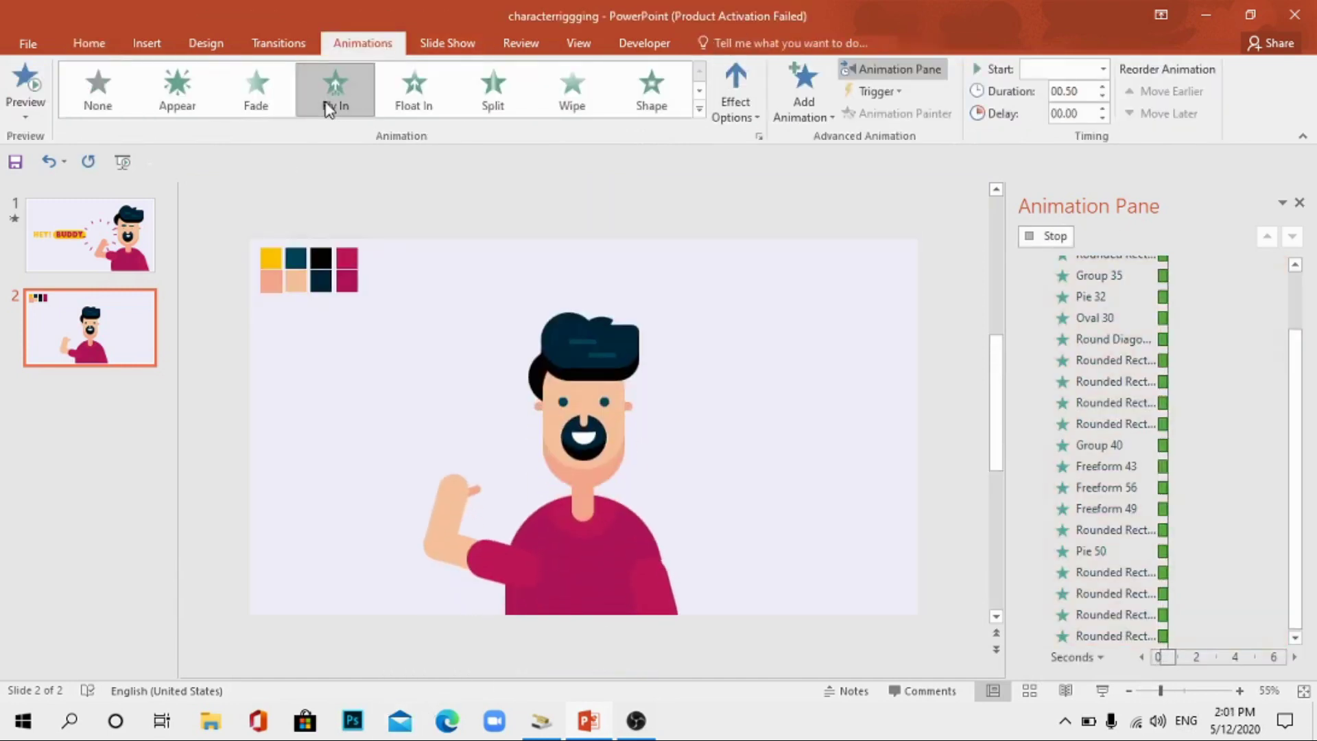
{"action": "left_click", "coordinate": [736, 92]}
{"action": "left_click", "coordinate": [844, 423]}
{"action": "left_click", "coordinate": [800, 327]}
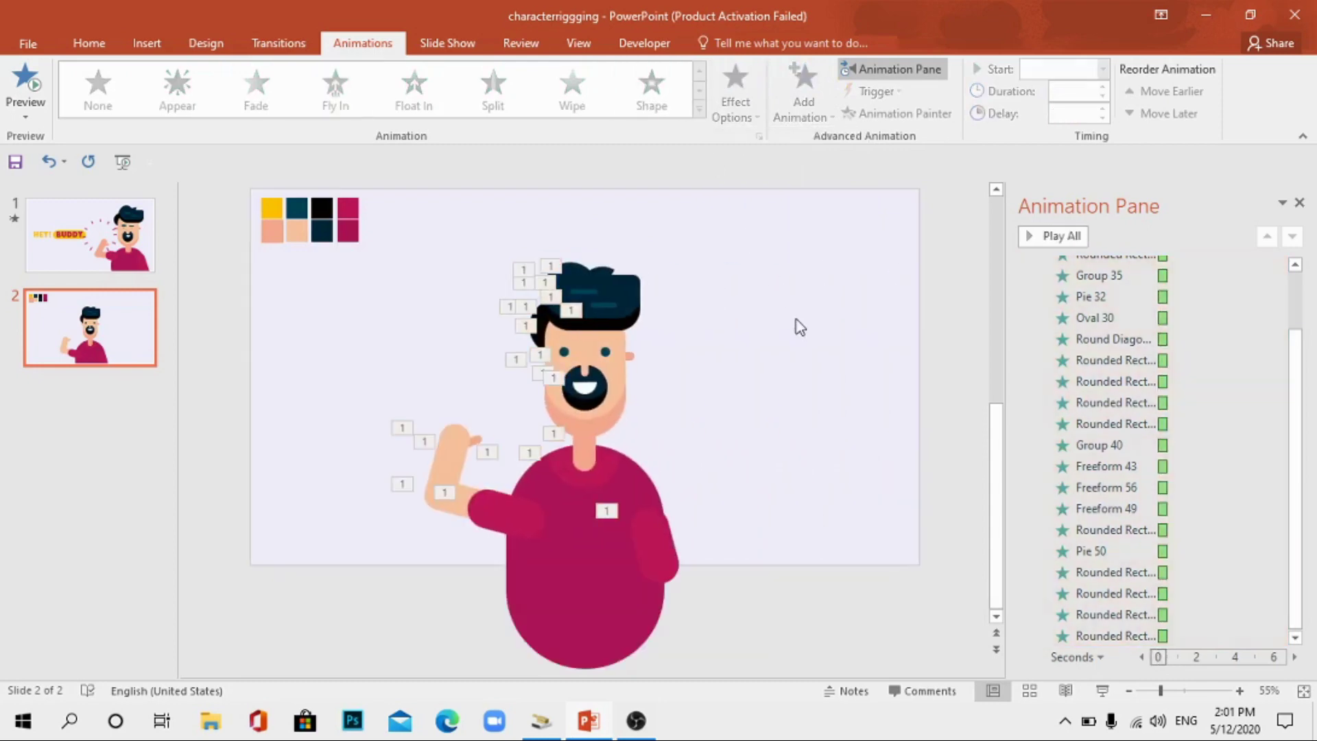
{"action": "left_click", "coordinate": [1299, 203]}
{"action": "left_click_drag", "start_coordinate": [1161, 691], "coordinate": [1185, 691]}
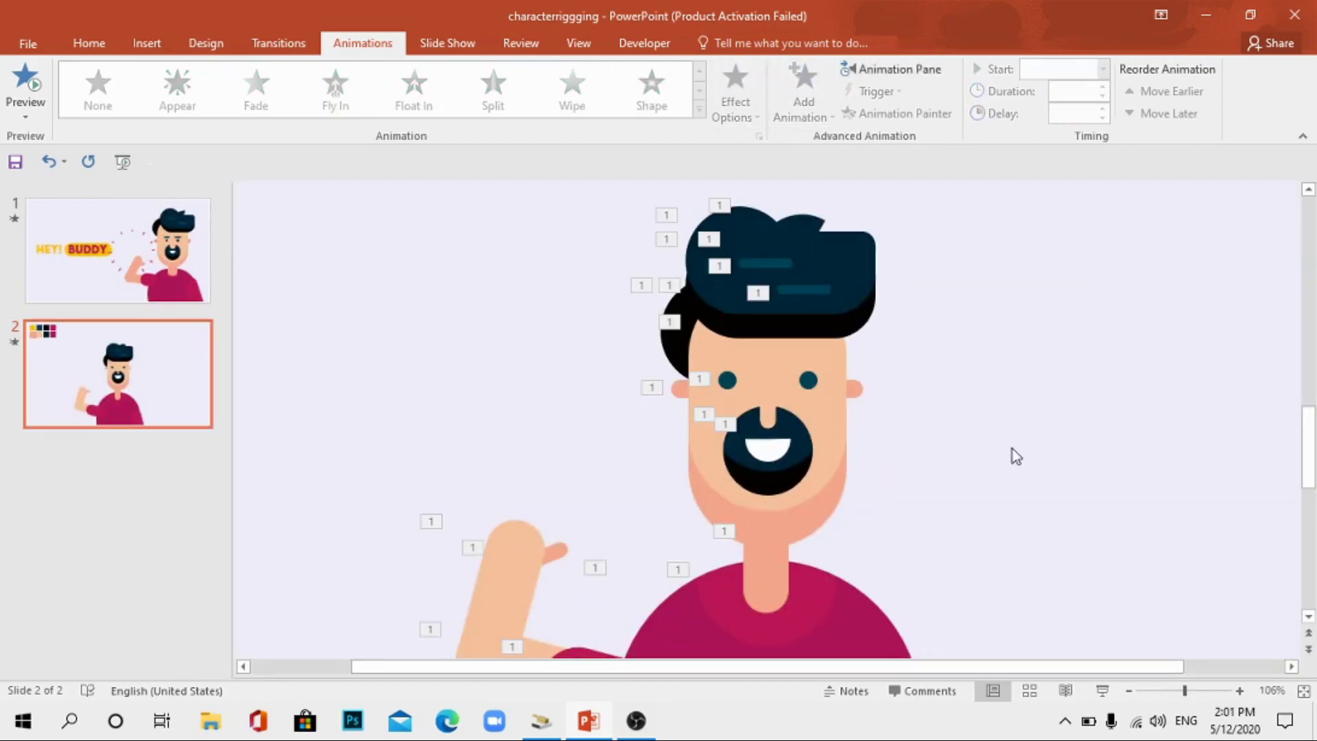
{"action": "left_click", "coordinate": [149, 43]}
{"action": "left_click", "coordinate": [328, 96]}
Draw two thin rounded-rectangle eyebrows above the eyes, coloured black with no outline
{"action": "left_click", "coordinate": [475, 160]}
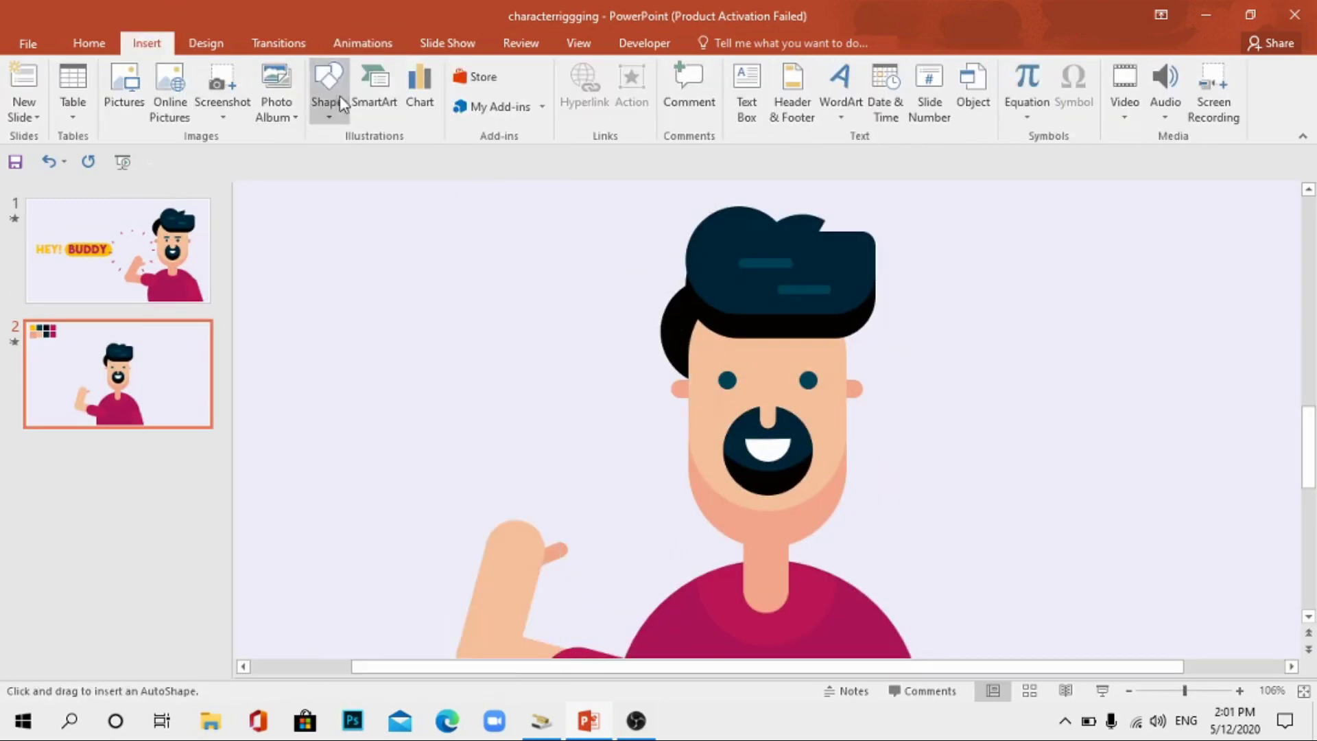
{"action": "left_click", "coordinate": [328, 96]}
{"action": "left_click", "coordinate": [514, 159]}
{"action": "mouse_move", "coordinate": [689, 353]}
{"action": "left_mouse_down"}
{"action": "mouse_move", "coordinate": [738, 360]}
{"action": "mouse_move", "coordinate": [689, 332]}
{"action": "mouse_move", "coordinate": [723, 355]}
{"action": "left_mouse_up"}
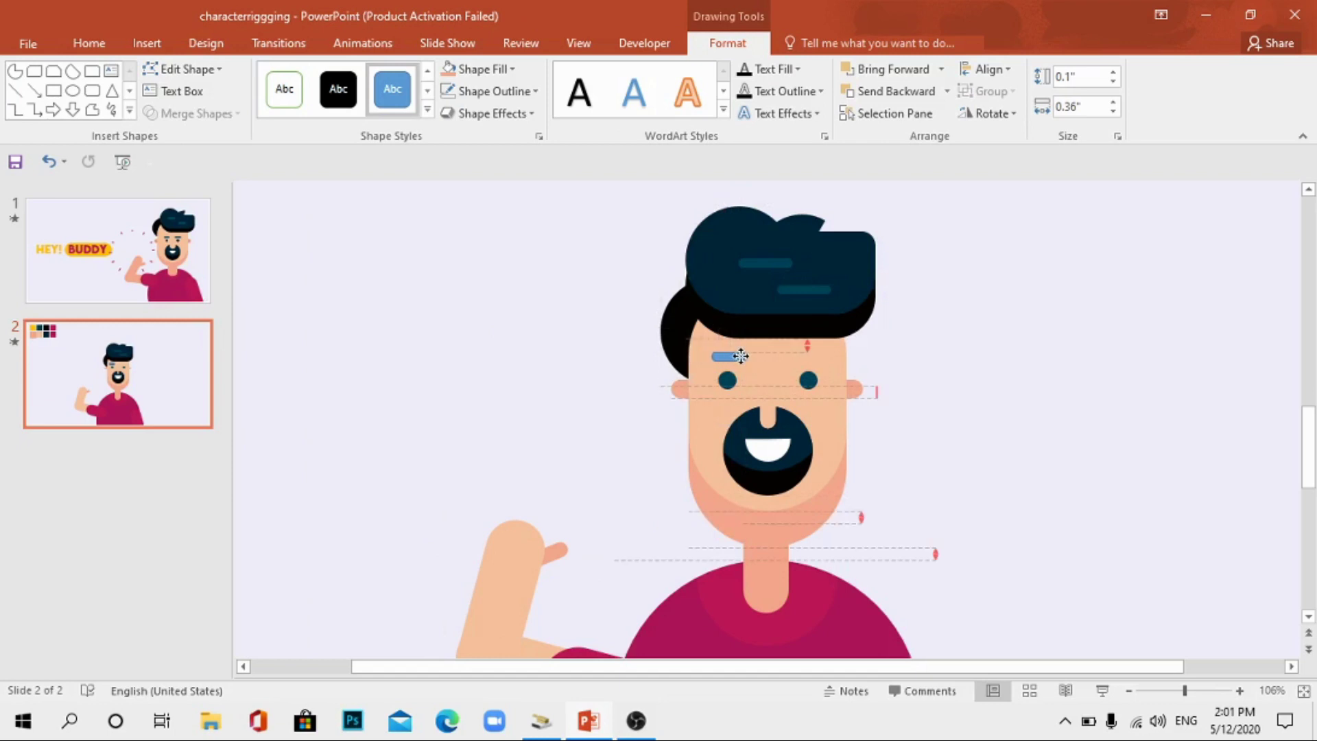
{"action": "left_click_drag", "start_coordinate": [789, 361], "coordinate": [812, 358]}
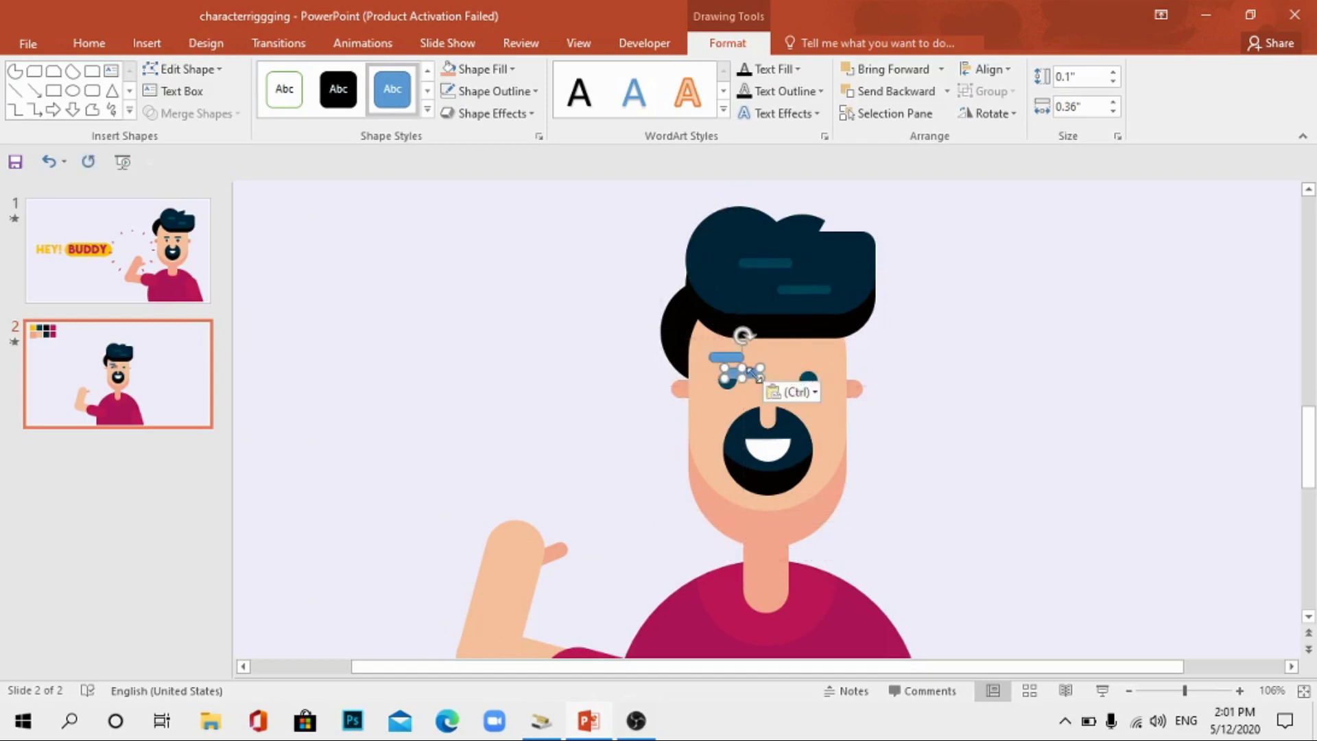
{"action": "left_click", "coordinate": [481, 69]}
{"action": "left_click", "coordinate": [494, 323]}
{"action": "left_click", "coordinate": [789, 296]}
{"action": "left_click", "coordinate": [494, 91]}
{"action": "left_click", "coordinate": [481, 299]}
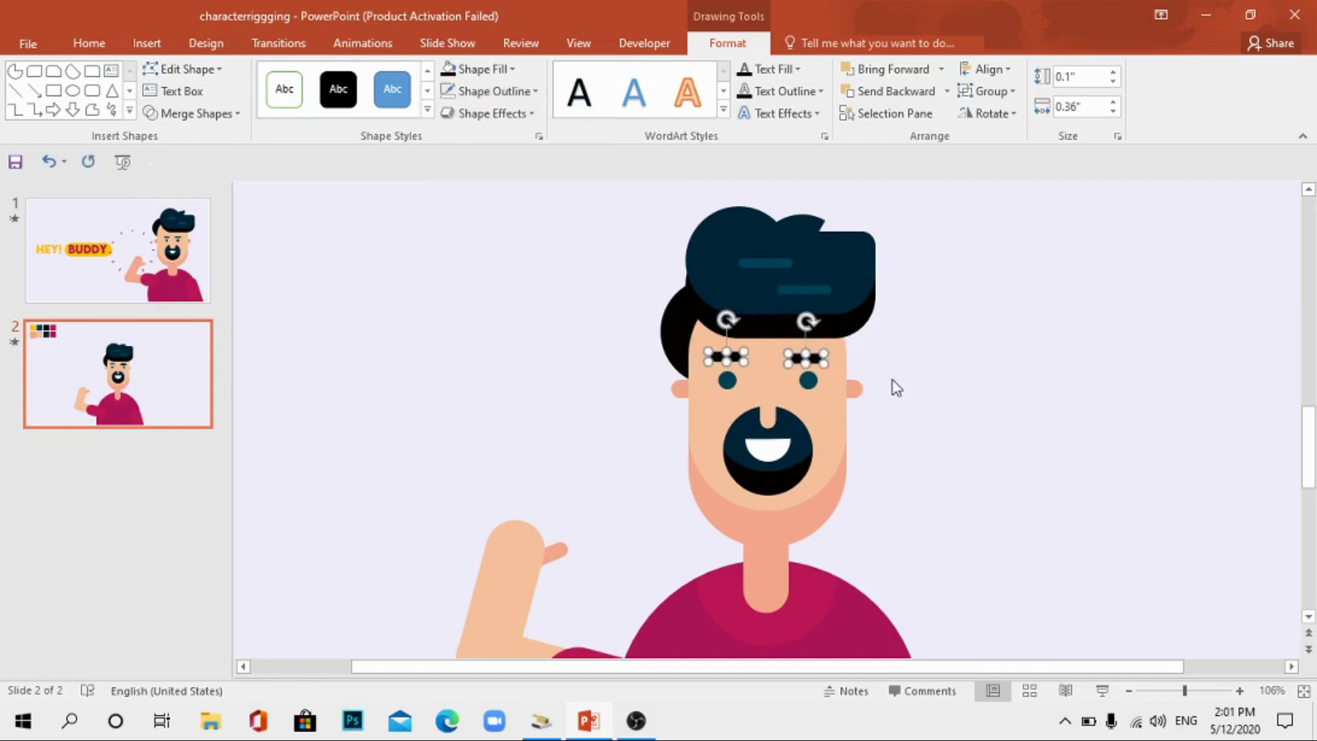
{"action": "left_click", "coordinate": [896, 388]}
{"action": "left_click", "coordinate": [727, 355]}
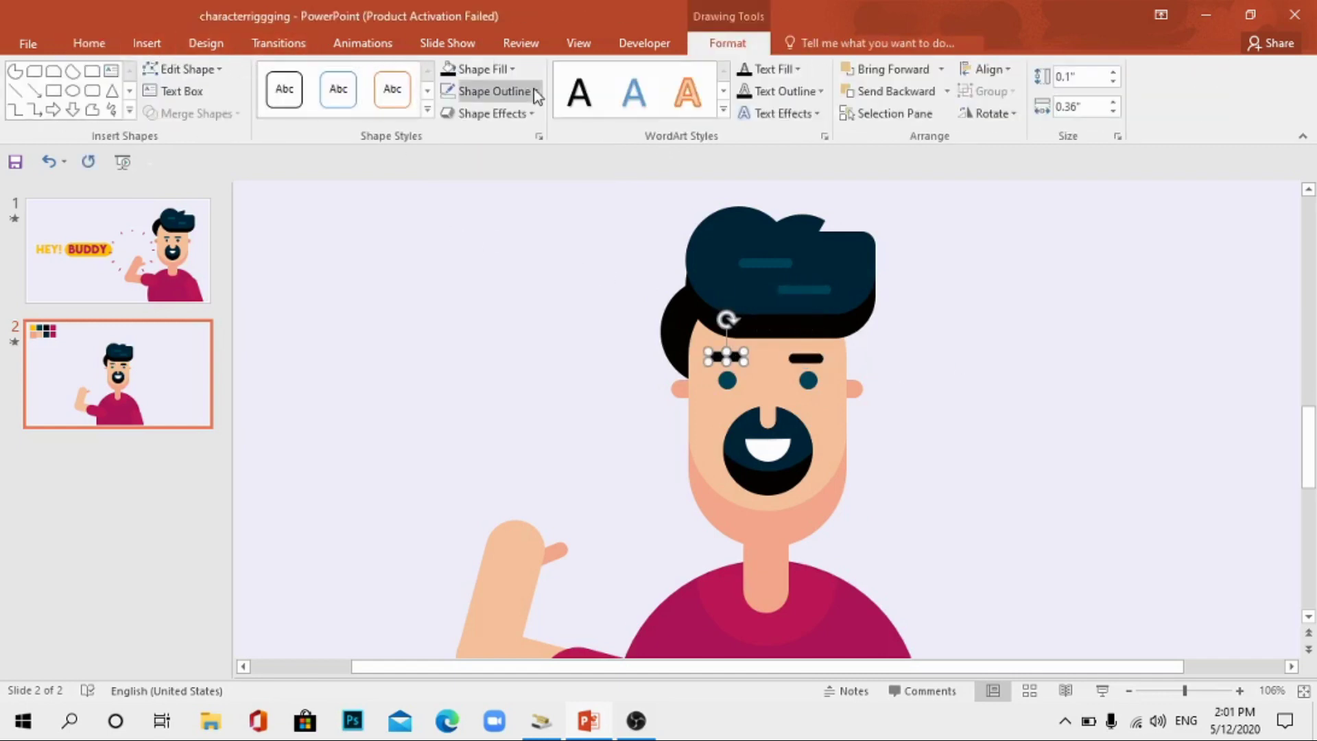
Give both eyebrows a Fly In entrance from the right, starting with the previous animation
{"action": "left_click", "coordinate": [362, 42]}
{"action": "left_click", "coordinate": [335, 89]}
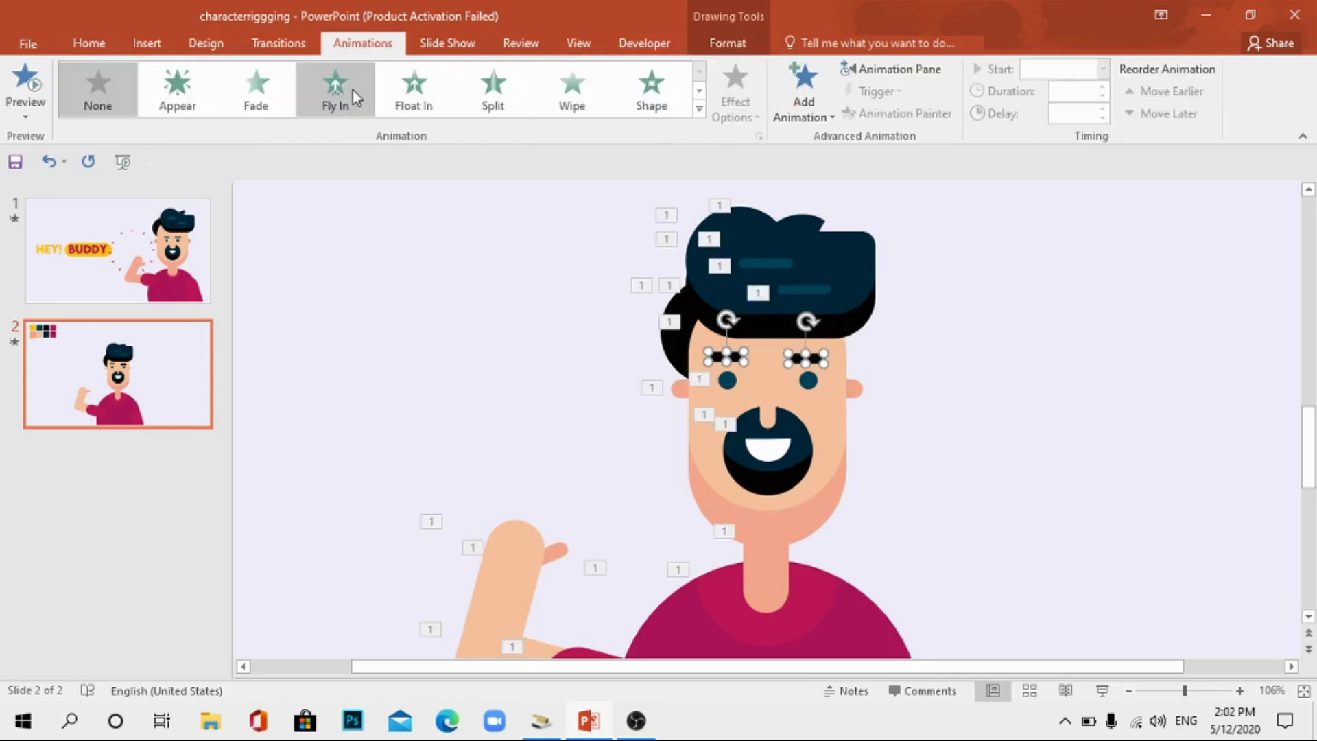
{"action": "left_click", "coordinate": [734, 89]}
{"action": "left_click", "coordinate": [786, 256]}
{"action": "left_click", "coordinate": [735, 89]}
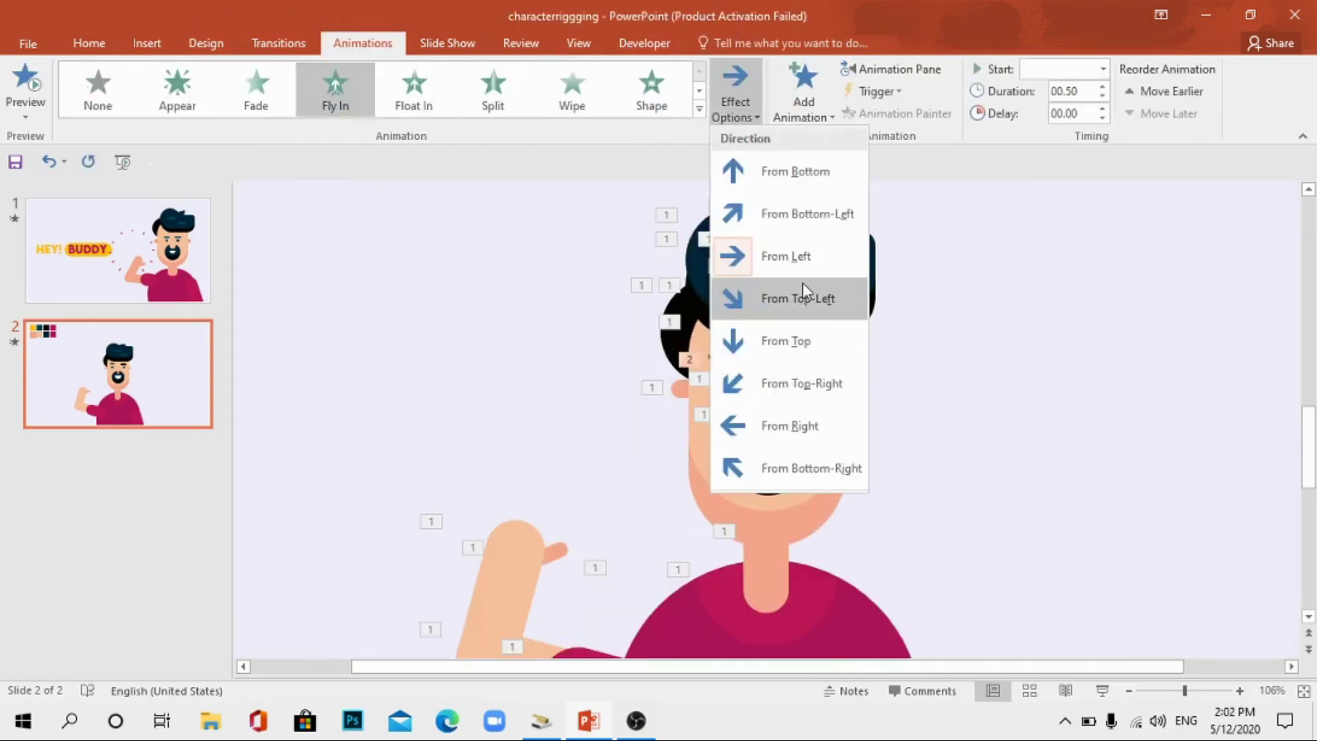
{"action": "left_click", "coordinate": [789, 425]}
{"action": "left_click", "coordinate": [892, 69]}
{"action": "right_click", "coordinate": [1169, 636]}
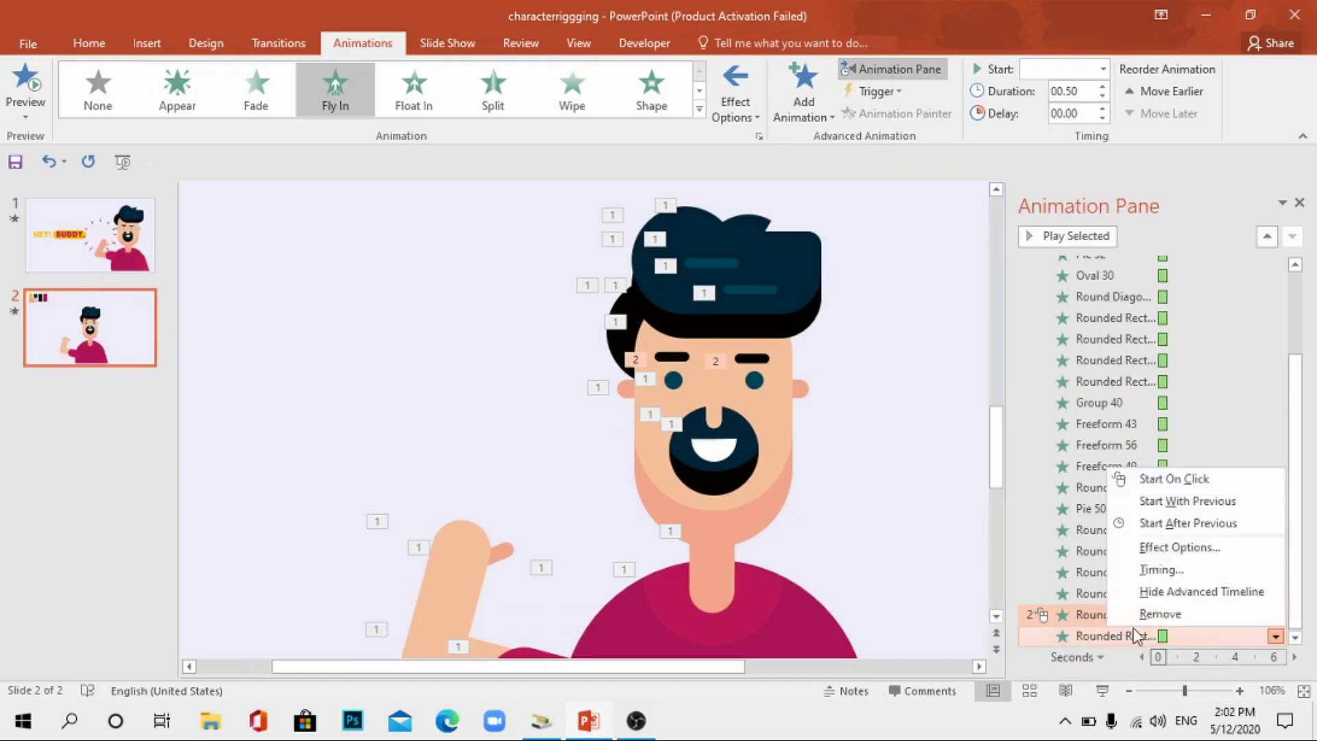
{"action": "left_click", "coordinate": [1201, 502]}
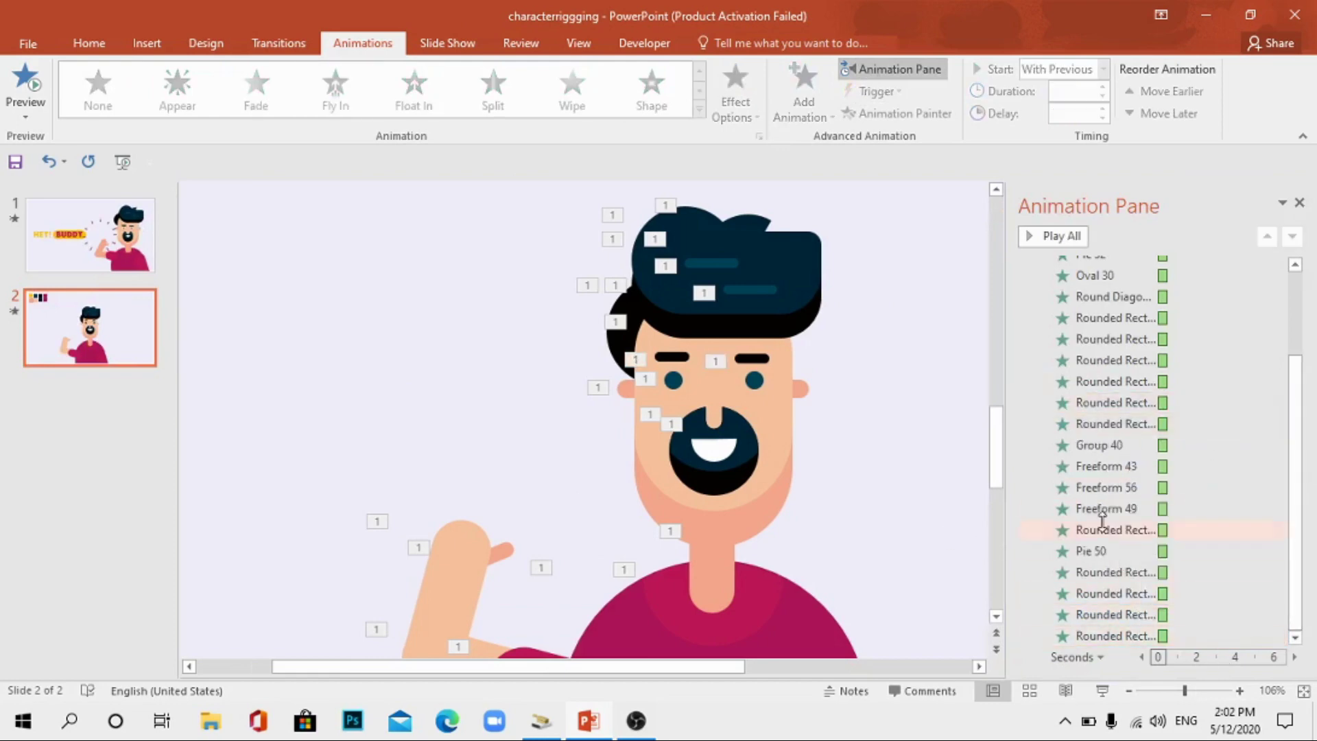
Preview the slide show from this slide, then exit and select the left eyebrow
{"action": "key", "text": "shift+F5"}
{"action": "key", "text": "Escape"}
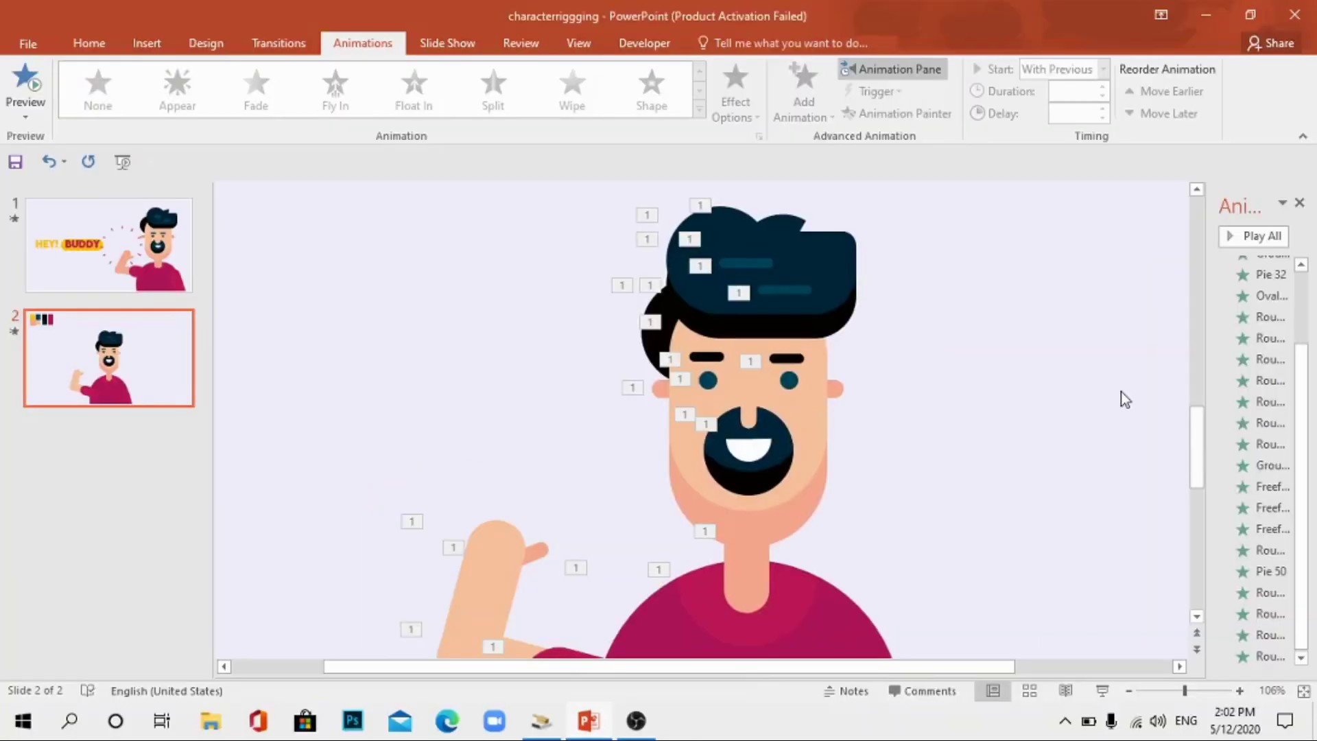
{"action": "left_click_drag", "start_coordinate": [1196, 480], "coordinate": [1197, 522]}
{"action": "left_click", "coordinate": [674, 368]}
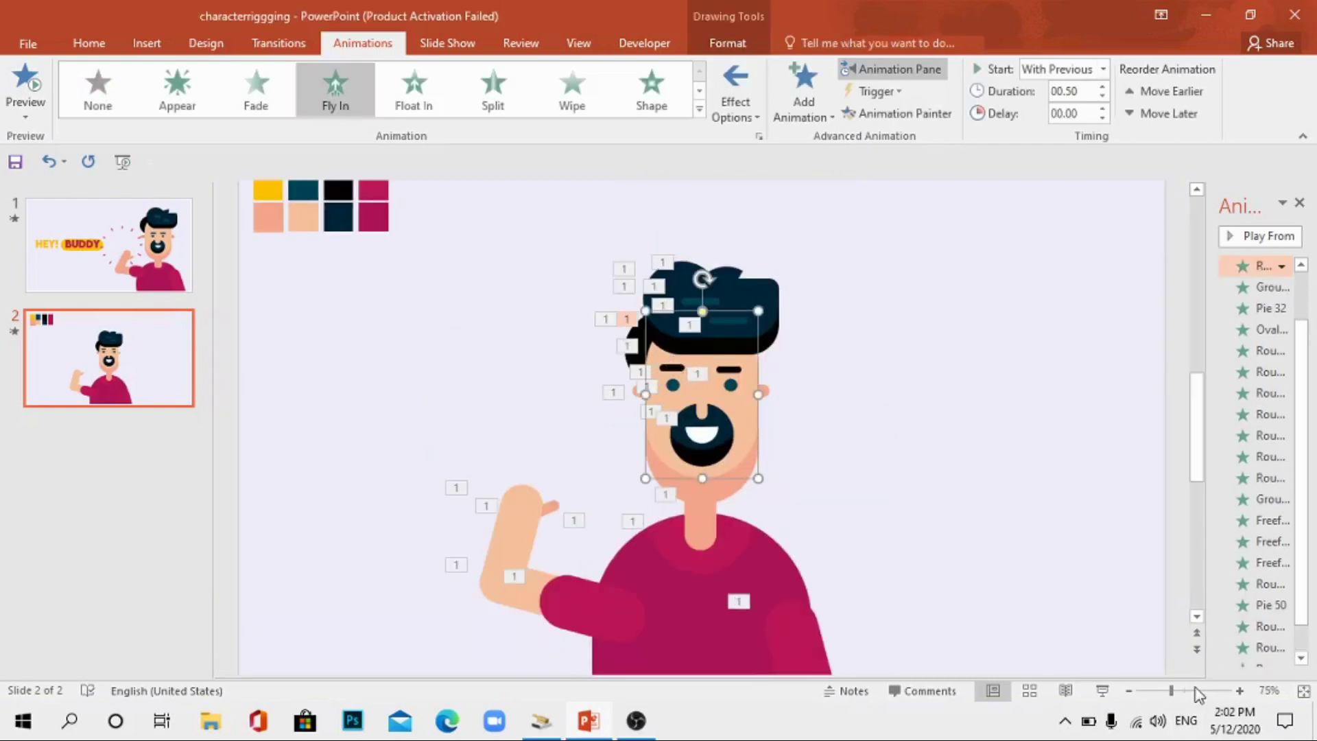
{"action": "scroll", "coordinate": [674, 368], "scroll_direction": "up", "scroll_amount": 5, "text": "ctrl"}
Add a Spin emphasis to the left eyebrow with a custom 7° counterclockwise amount
{"action": "left_click", "coordinate": [804, 93]}
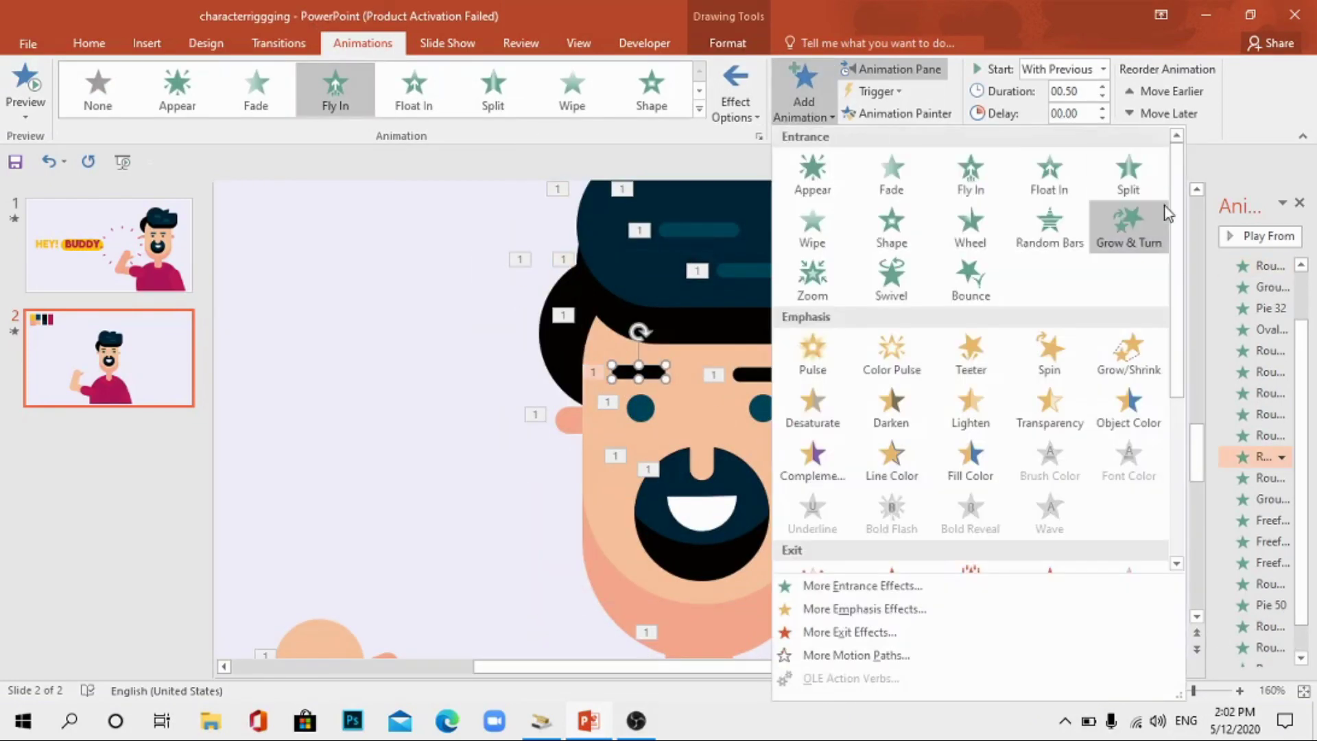
{"action": "scroll", "coordinate": [1067, 220], "scroll_direction": "down", "scroll_amount": 2}
{"action": "left_click", "coordinate": [1047, 206]}
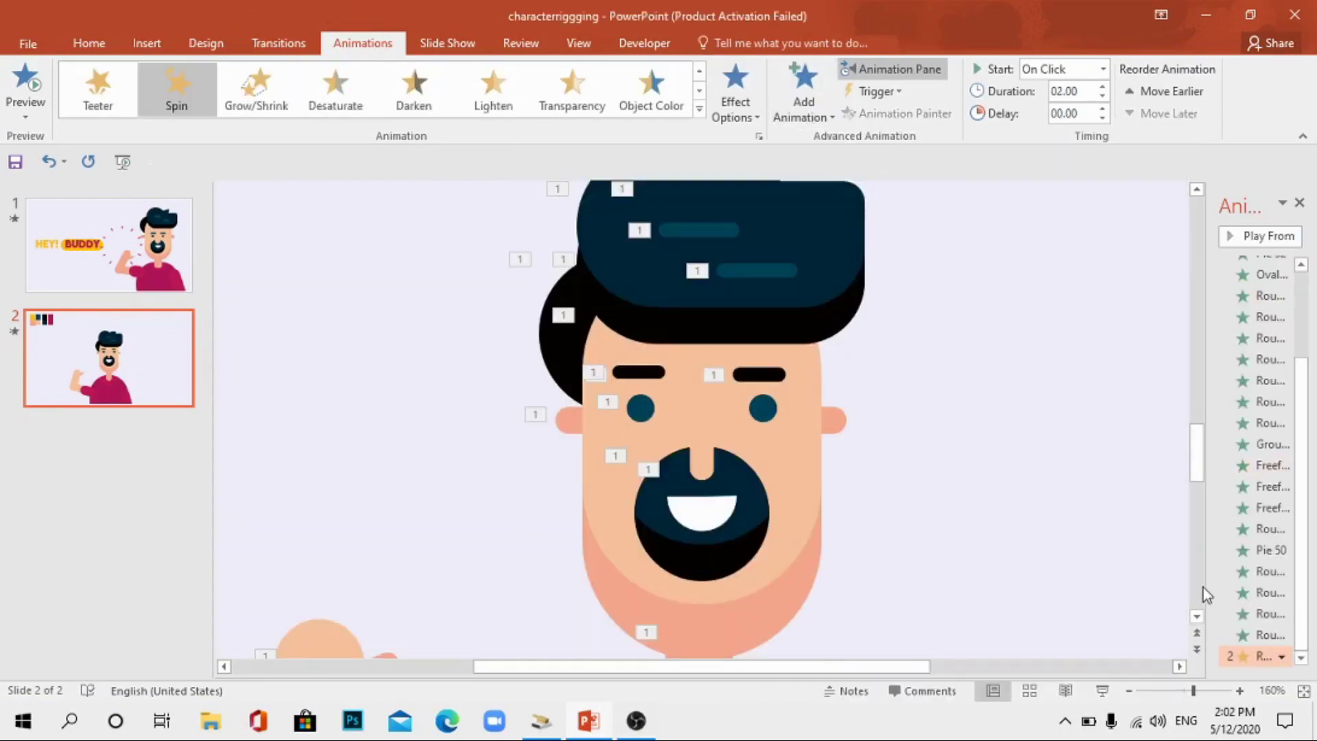
{"action": "left_click_drag", "start_coordinate": [1205, 587], "coordinate": [999, 588]}
{"action": "left_click", "coordinate": [1276, 636]}
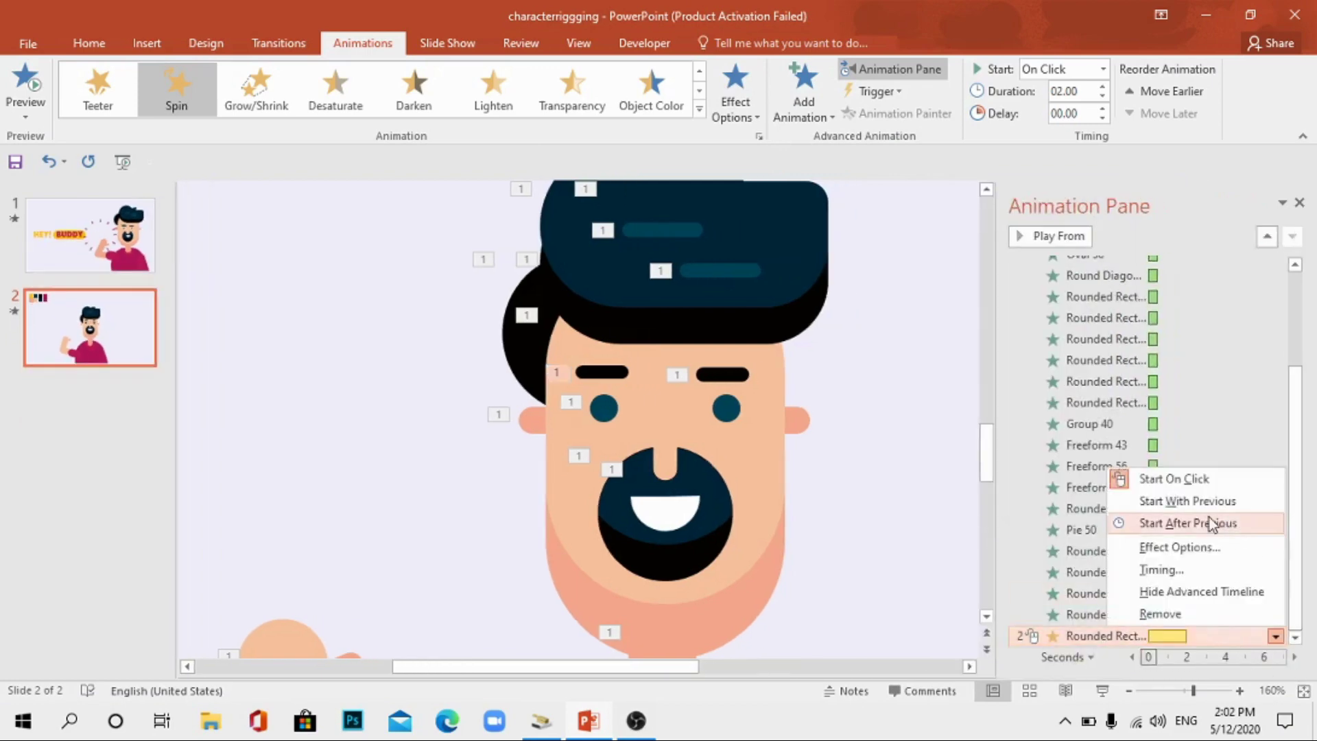
{"action": "left_click", "coordinate": [1180, 547]}
{"action": "left_click", "coordinate": [757, 256]}
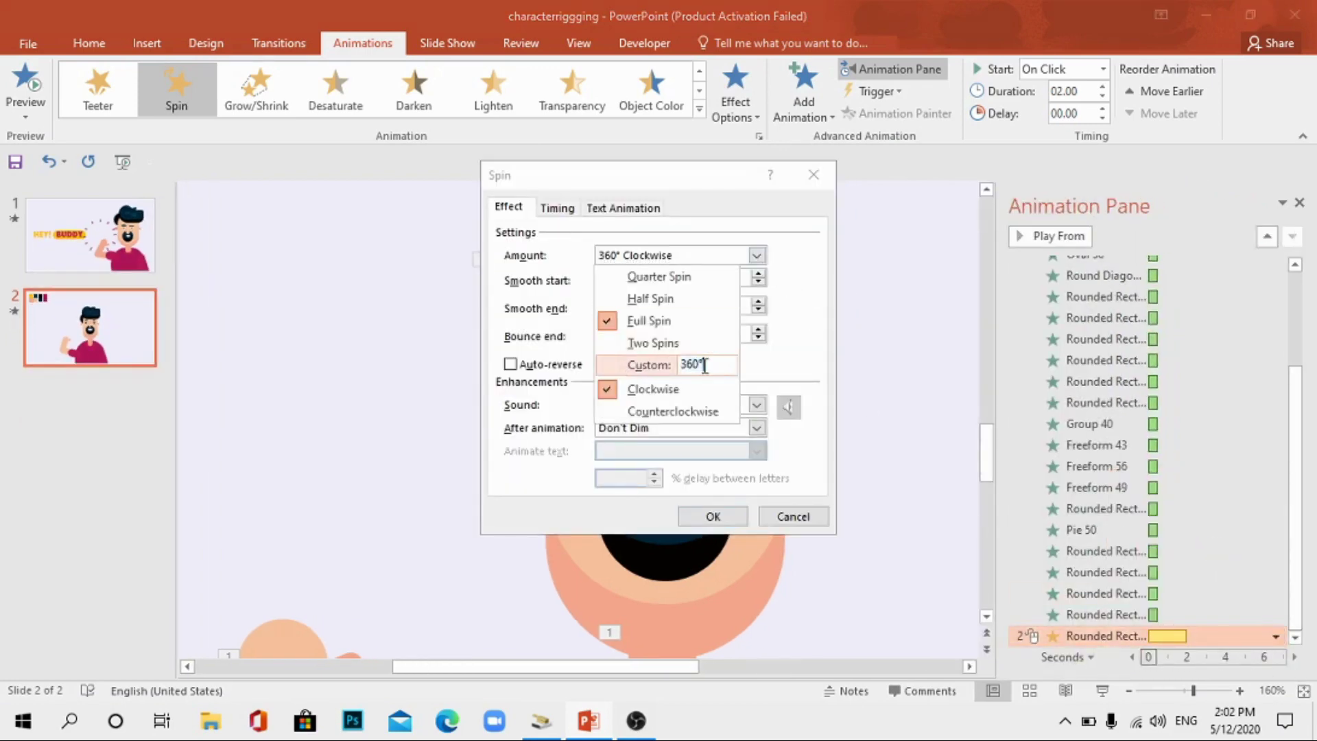
{"action": "key", "text": "Return"}
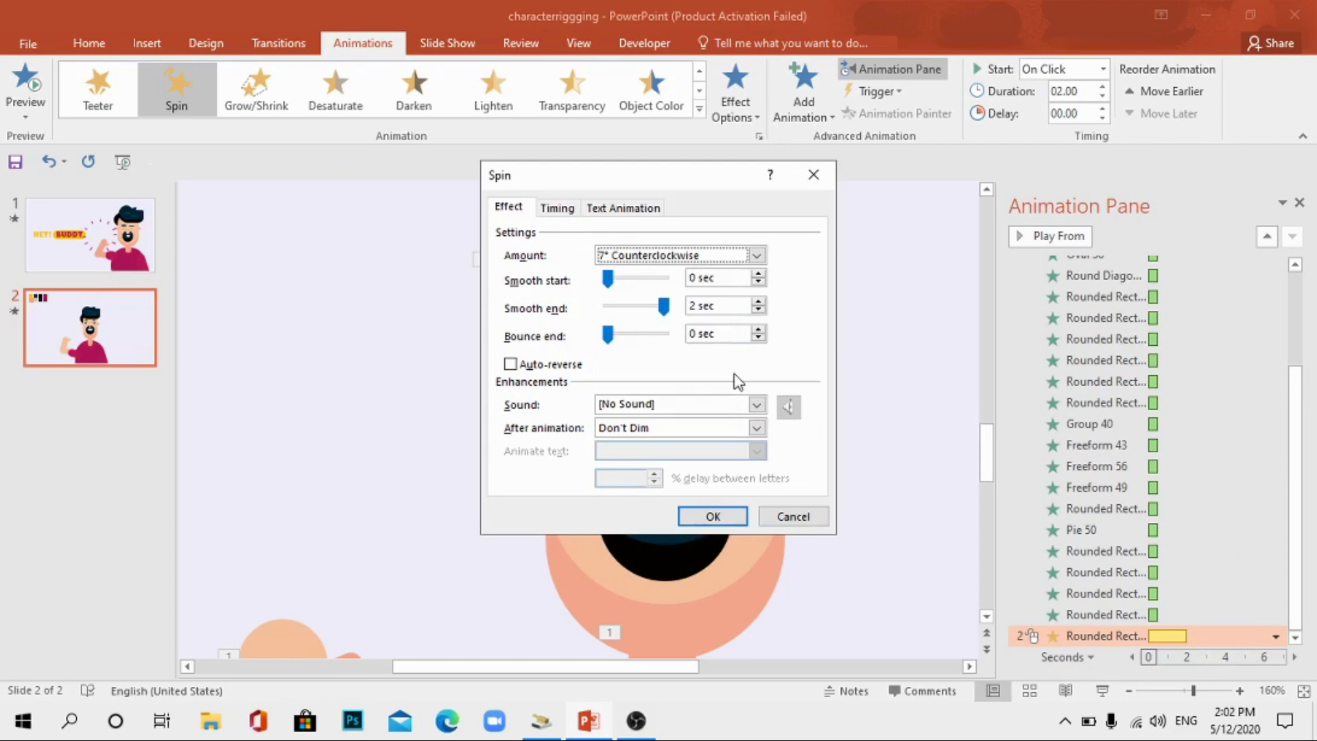
Set the eyebrow spin to 0.5 seconds, starting after the previous animation
{"action": "left_click", "coordinate": [557, 208]}
{"action": "left_click", "coordinate": [686, 280]}
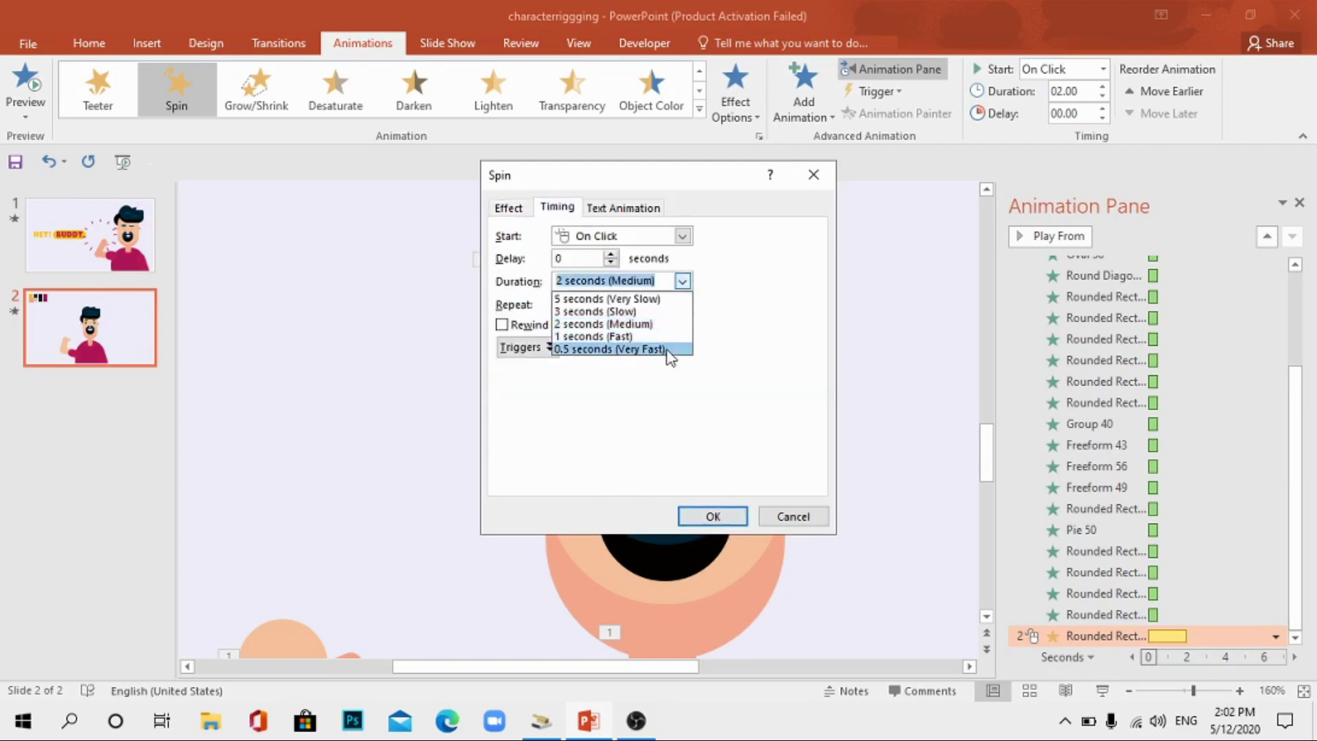
{"action": "left_click", "coordinate": [617, 350]}
{"action": "left_click", "coordinate": [713, 516]}
{"action": "right_click", "coordinate": [1106, 636]}
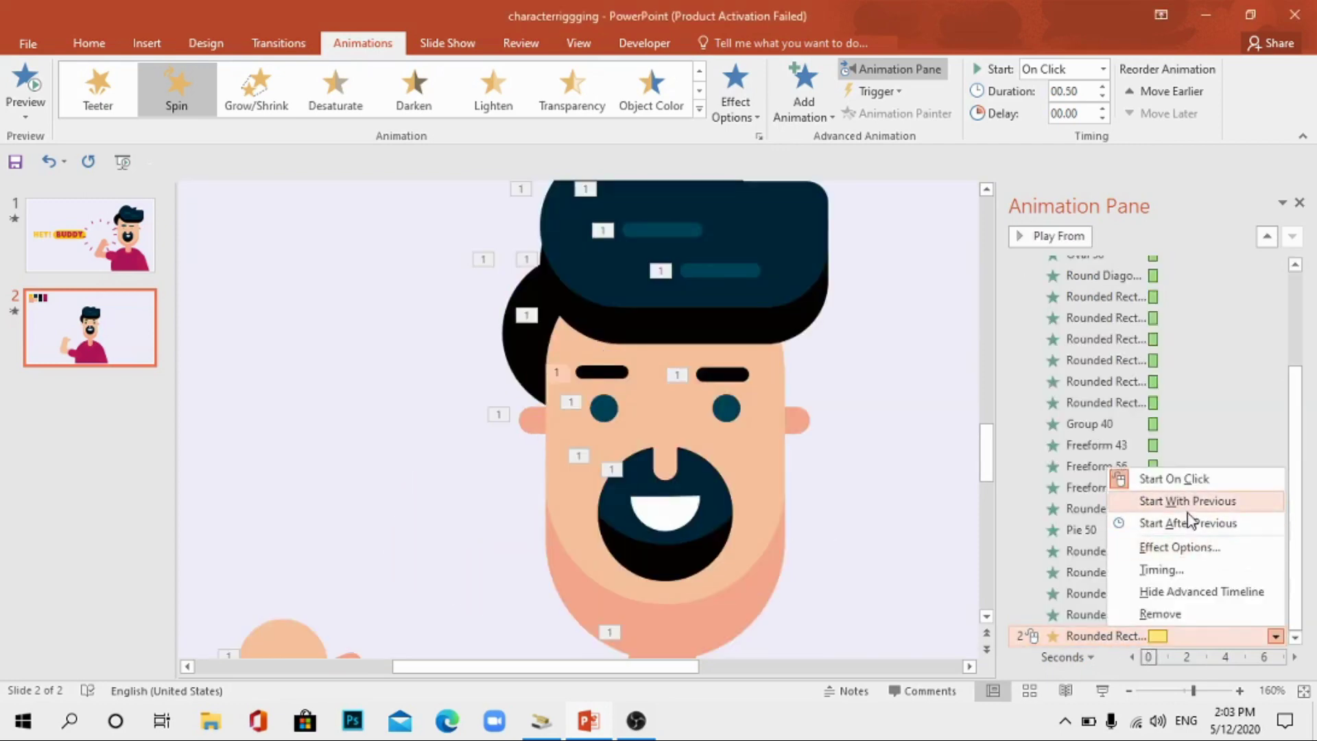
{"action": "left_click", "coordinate": [1189, 521]}
{"action": "left_click", "coordinate": [603, 372]}
Add a Lines motion path to the left eyebrow and drag its end point upward
{"action": "left_click", "coordinate": [804, 93]}
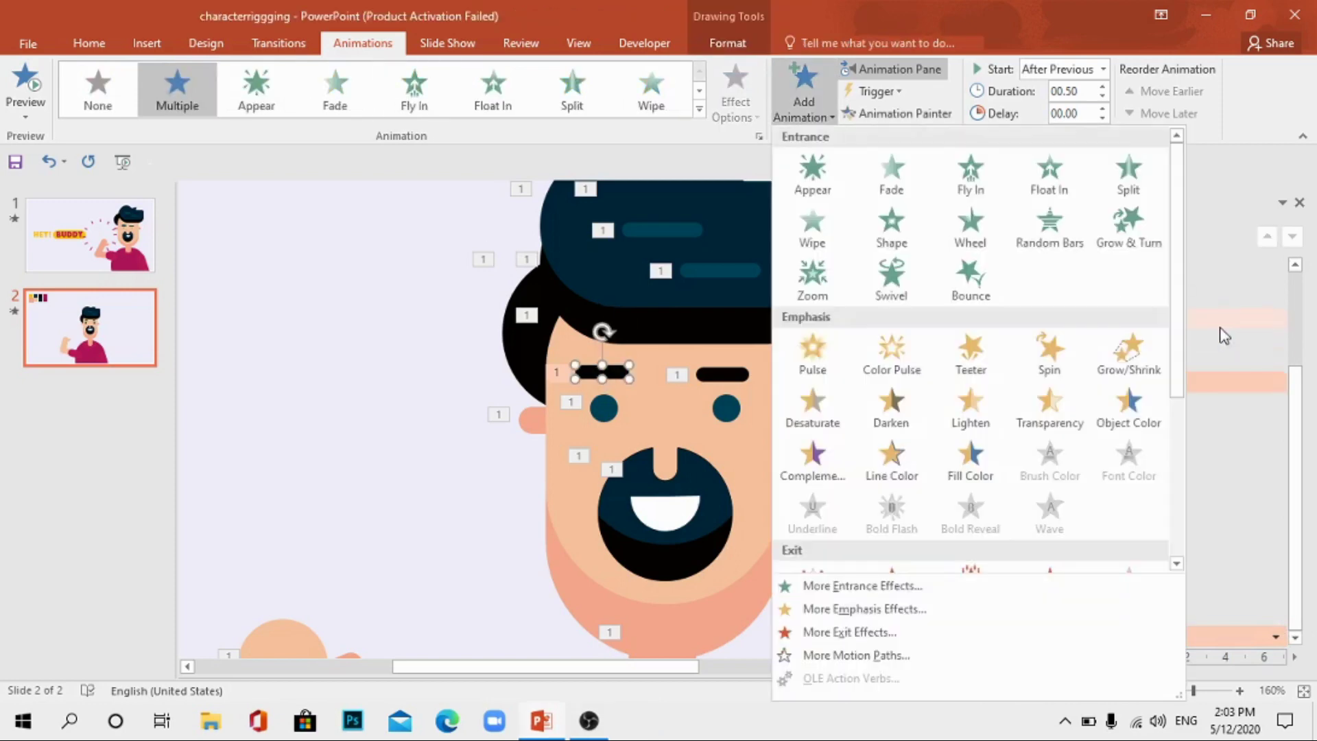
{"action": "scroll", "coordinate": [892, 446], "scroll_direction": "down", "scroll_amount": 5}
{"action": "left_click", "coordinate": [817, 501]}
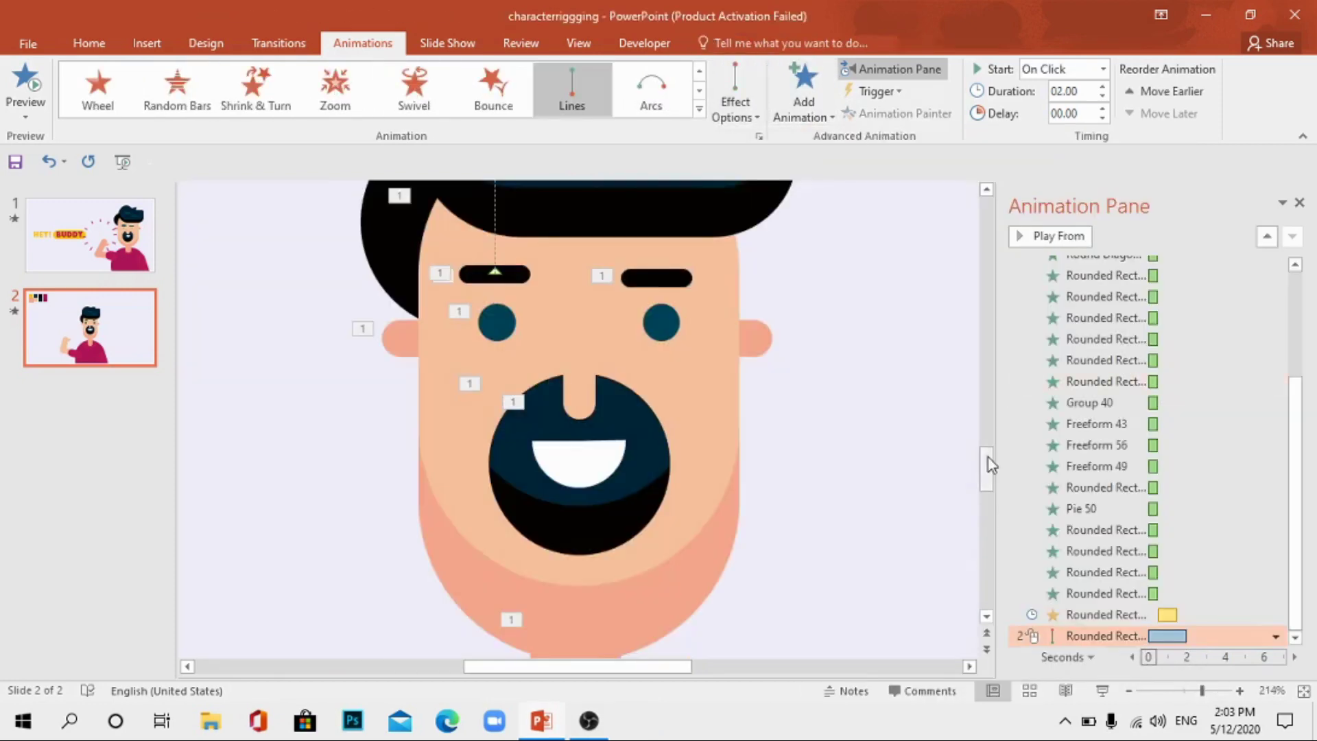
{"action": "mouse_move", "coordinate": [989, 463]}
{"action": "left_mouse_down"}
{"action": "mouse_move", "coordinate": [989, 405]}
{"action": "mouse_move", "coordinate": [992, 470]}
{"action": "left_mouse_up"}
{"action": "scroll", "coordinate": [505, 253], "scroll_direction": "up", "scroll_amount": 3, "text": "ctrl"}
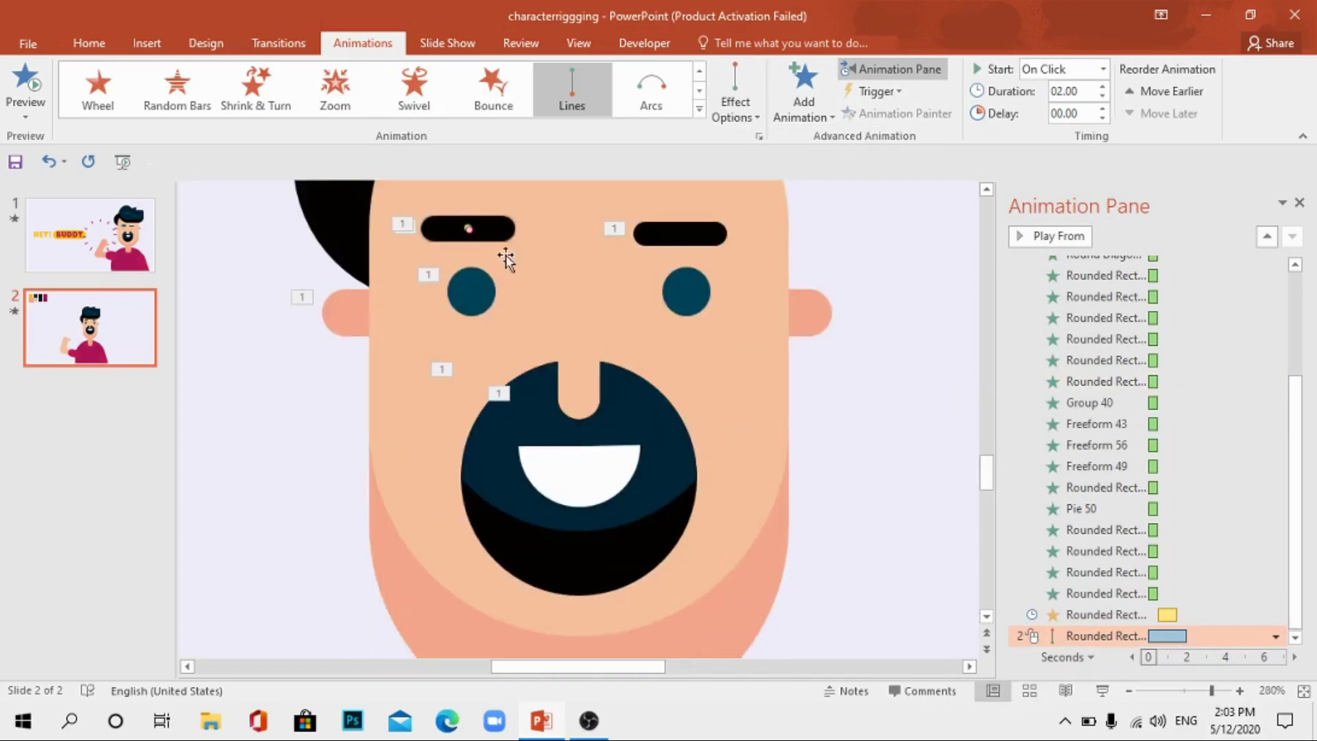
{"action": "mouse_move", "coordinate": [467, 228]}
{"action": "left_mouse_down"}
{"action": "mouse_move", "coordinate": [438, 259]}
{"action": "mouse_move", "coordinate": [447, 279]}
{"action": "left_mouse_up"}
Make the eyebrow motion path start with previous, auto-reverse, and last 0.5 seconds
{"action": "right_click", "coordinate": [1106, 636]}
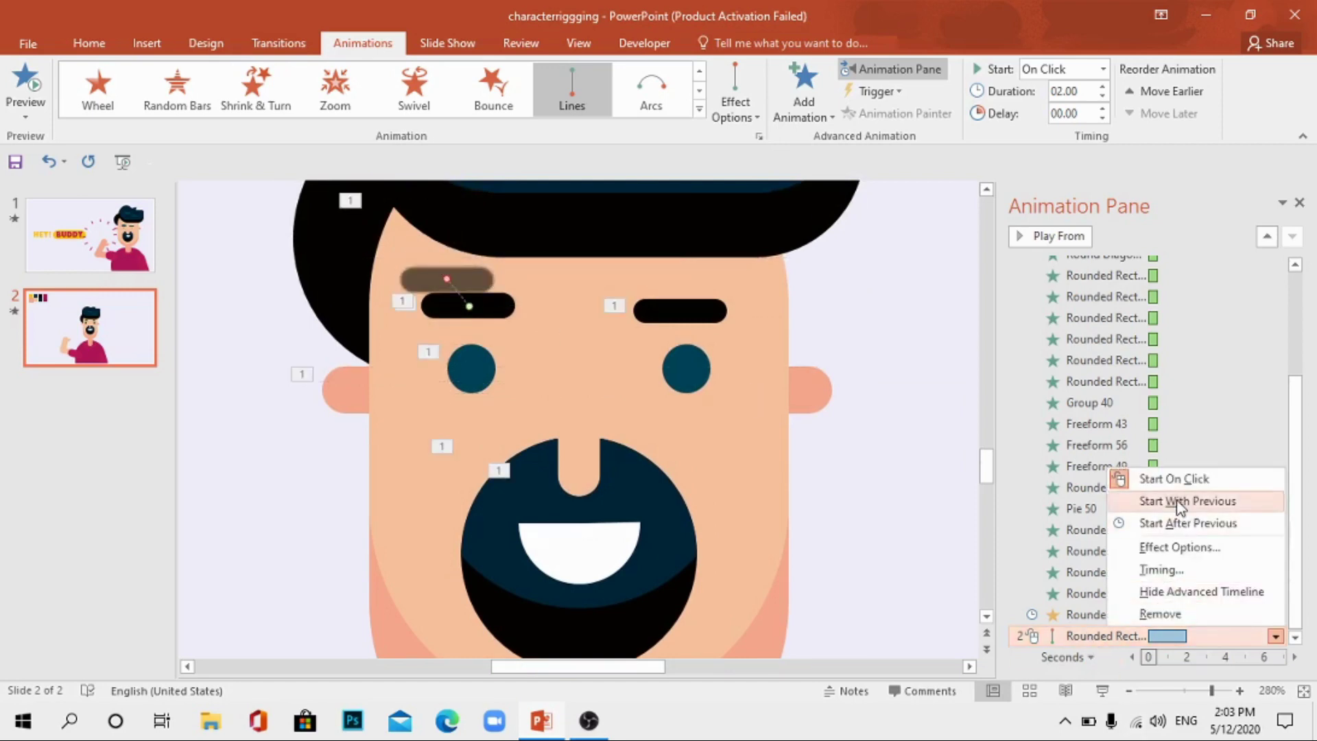
{"action": "left_click", "coordinate": [1193, 500]}
{"action": "right_click", "coordinate": [1106, 636]}
{"action": "left_click", "coordinate": [1167, 545]}
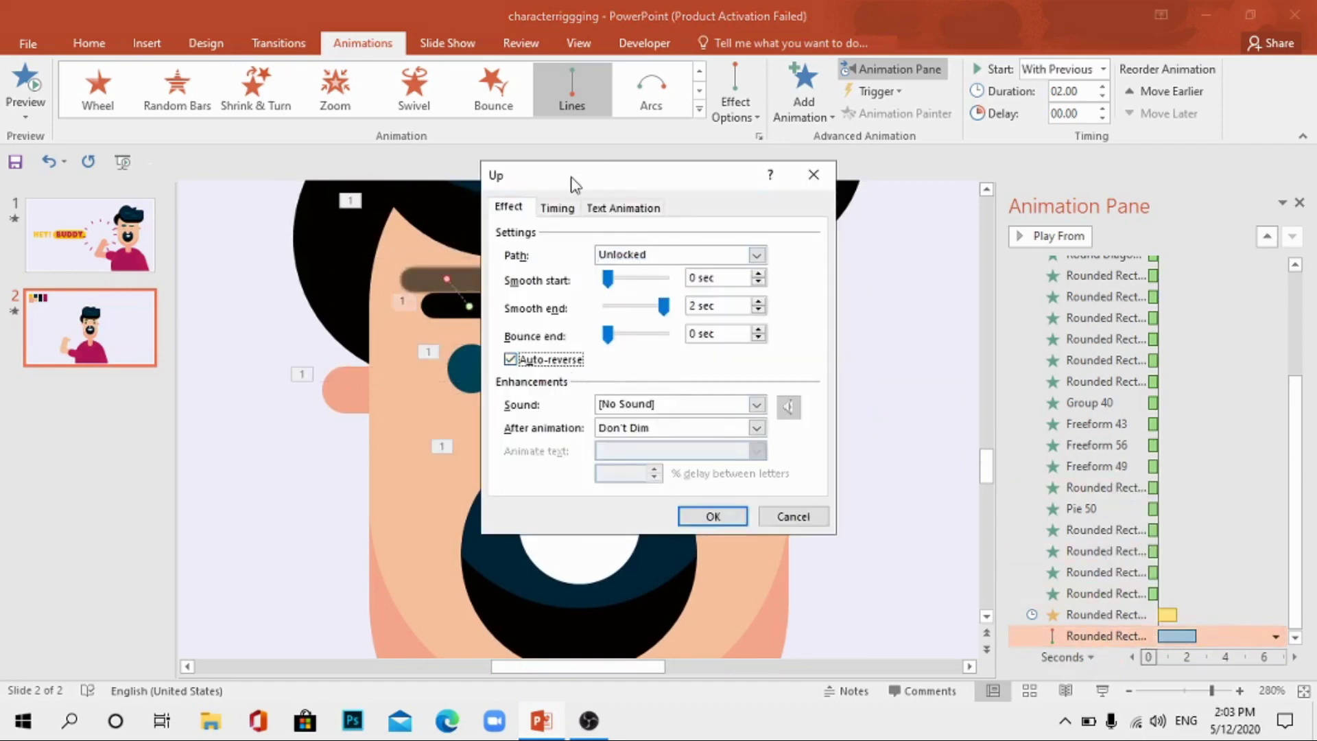
{"action": "left_click", "coordinate": [557, 208]}
{"action": "left_click", "coordinate": [682, 285]}
{"action": "left_click", "coordinate": [618, 360]}
{"action": "left_click", "coordinate": [714, 516]}
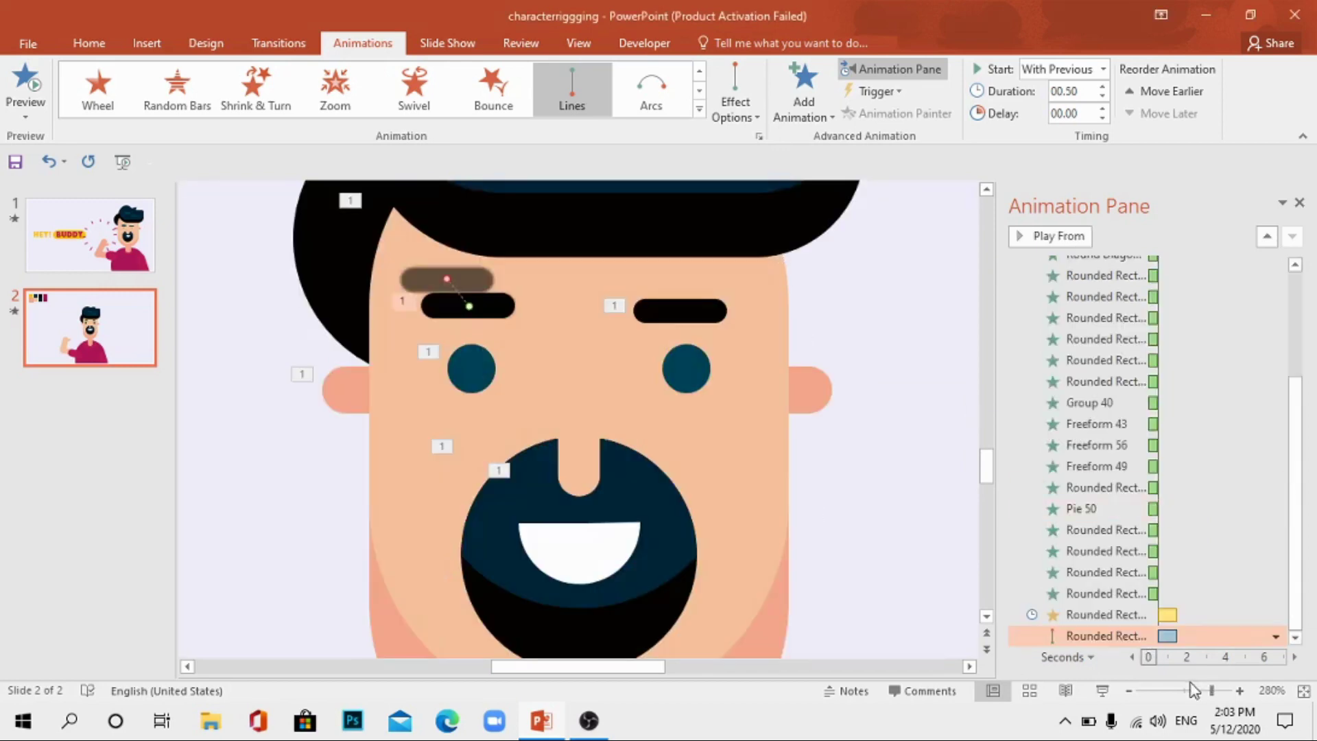
{"action": "left_click_drag", "start_coordinate": [1194, 690], "coordinate": [1174, 689]}
{"action": "left_click", "coordinate": [720, 491]}
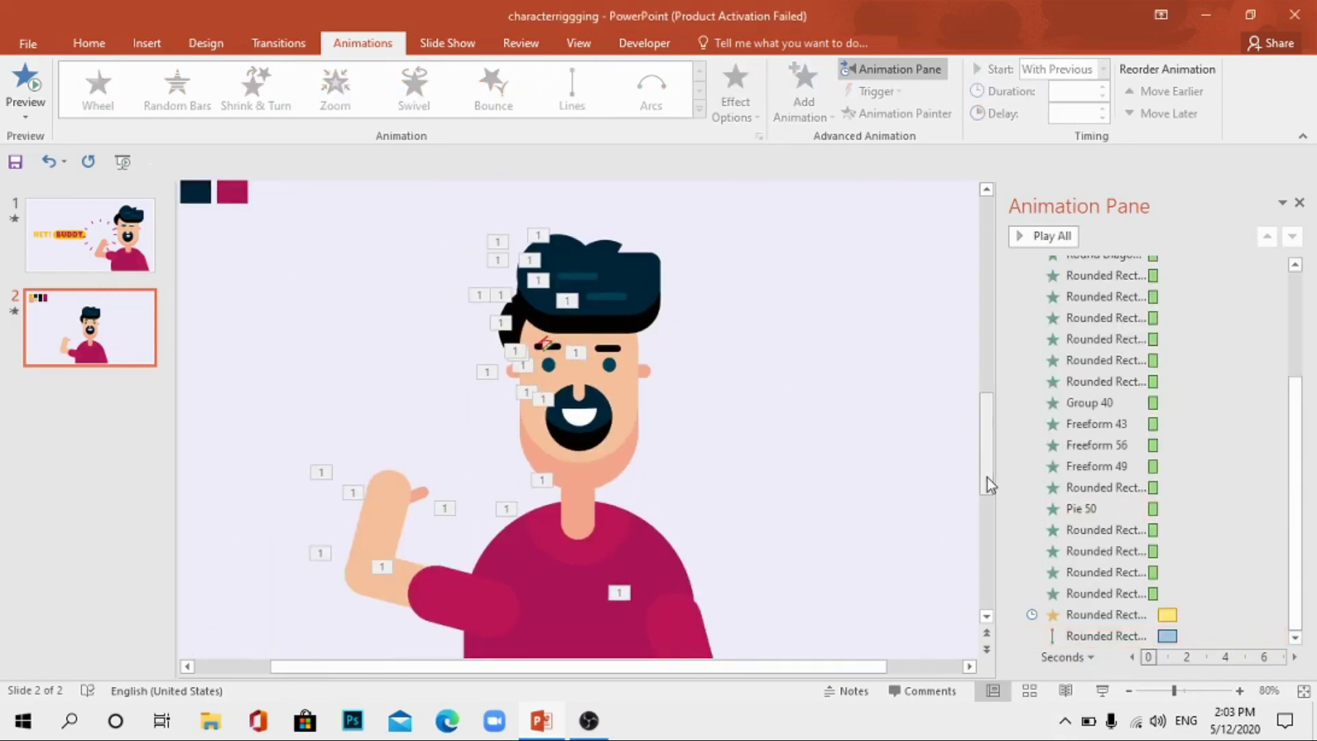
Give the raised finger and hand a Spin emphasis of 5° counterclockwise
{"action": "left_click_drag", "start_coordinate": [987, 474], "coordinate": [986, 506]}
{"action": "left_click", "coordinate": [403, 451]}
{"action": "left_click", "coordinate": [383, 438], "text": "shift"}
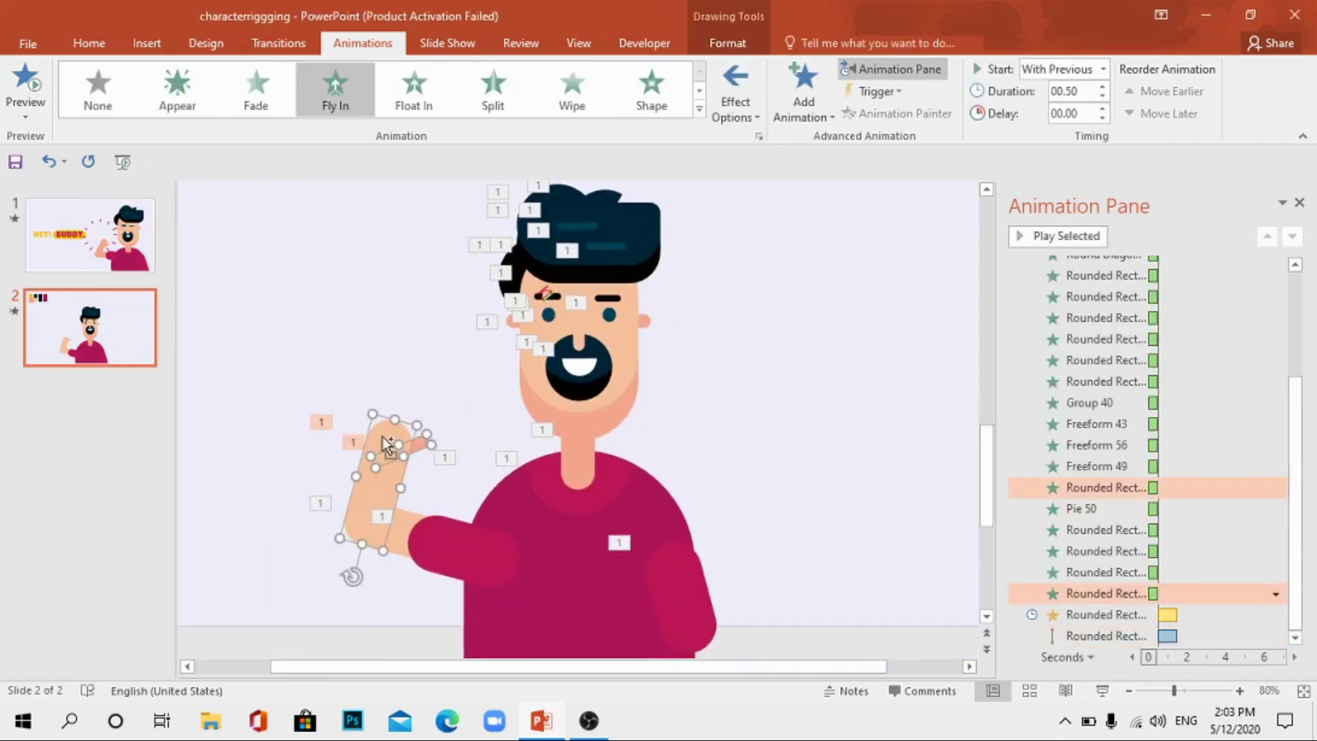
{"action": "left_click", "coordinate": [809, 102]}
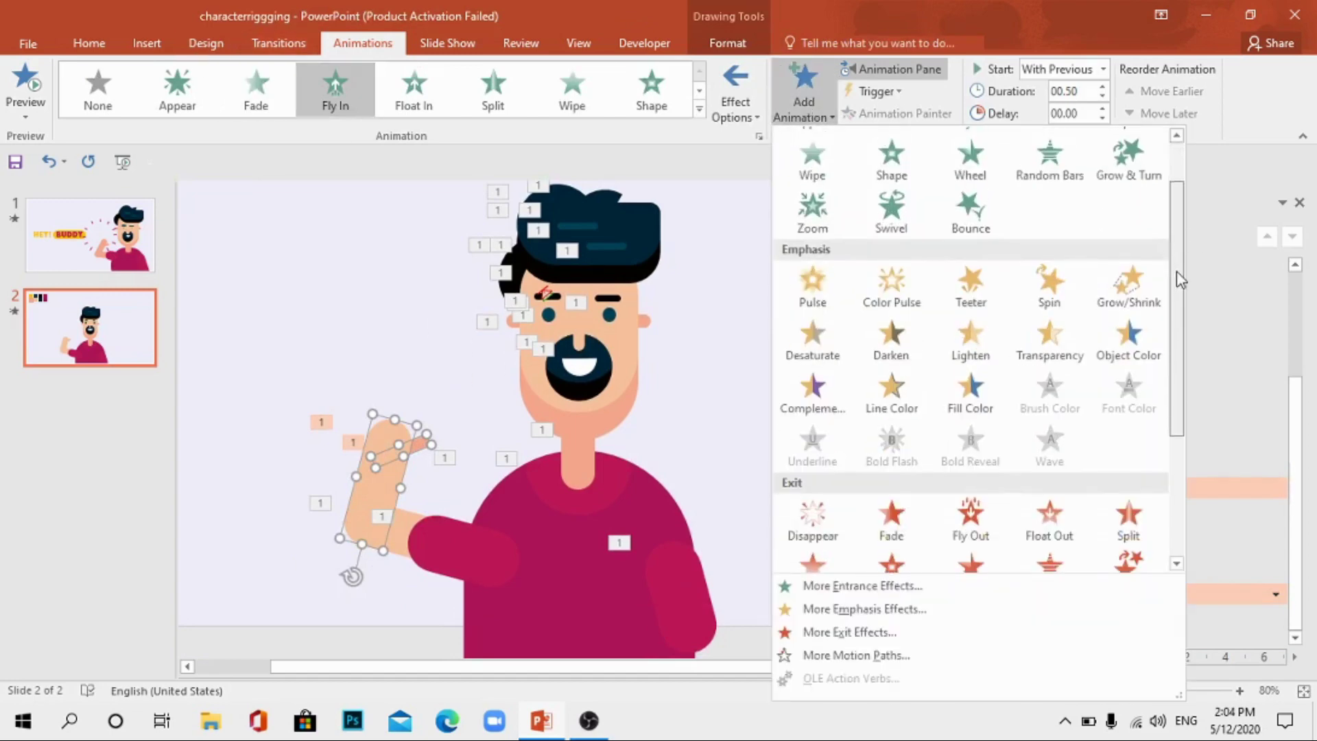
{"action": "left_click", "coordinate": [1047, 302]}
{"action": "right_click", "coordinate": [1109, 613]}
{"action": "left_click", "coordinate": [1179, 526]}
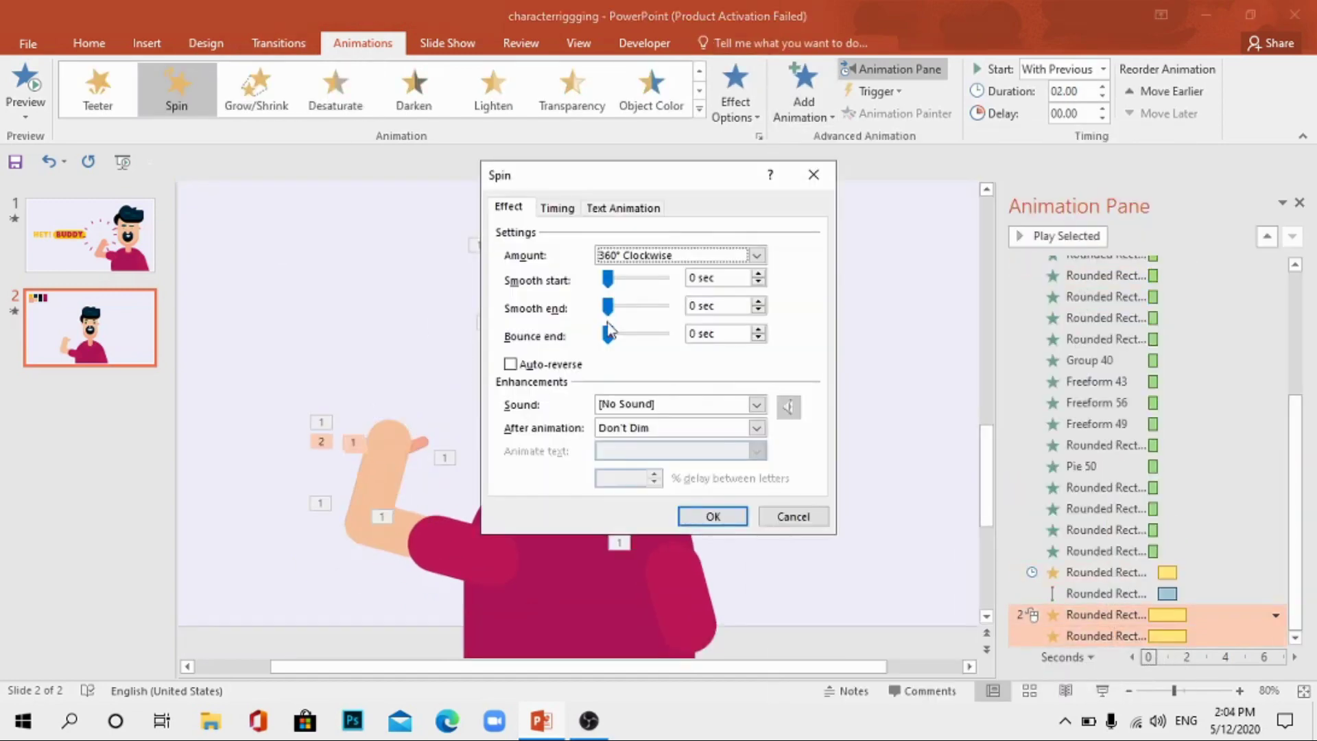
{"action": "left_click", "coordinate": [650, 256]}
{"action": "type", "text": "-5"}
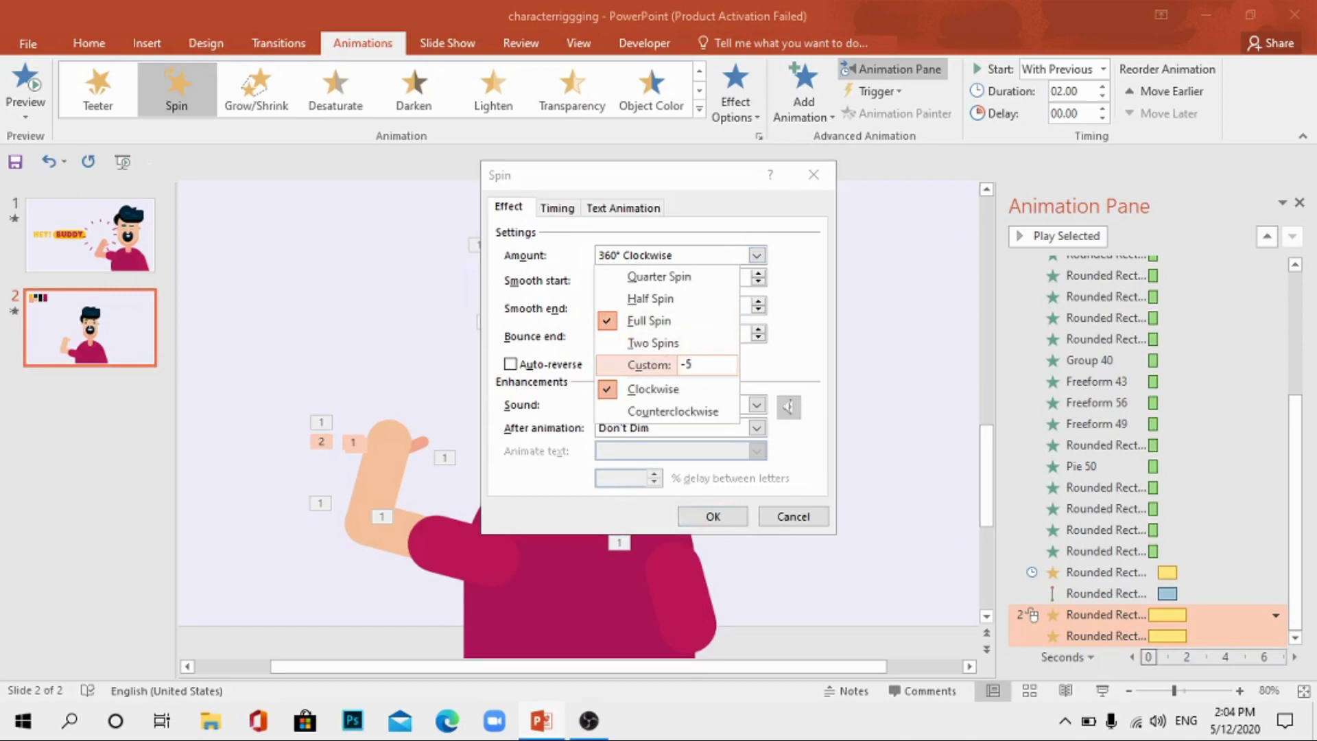
{"action": "key", "text": "Return"}
Set the hand spin duration to 0.5 seconds
{"action": "left_click", "coordinate": [698, 525]}
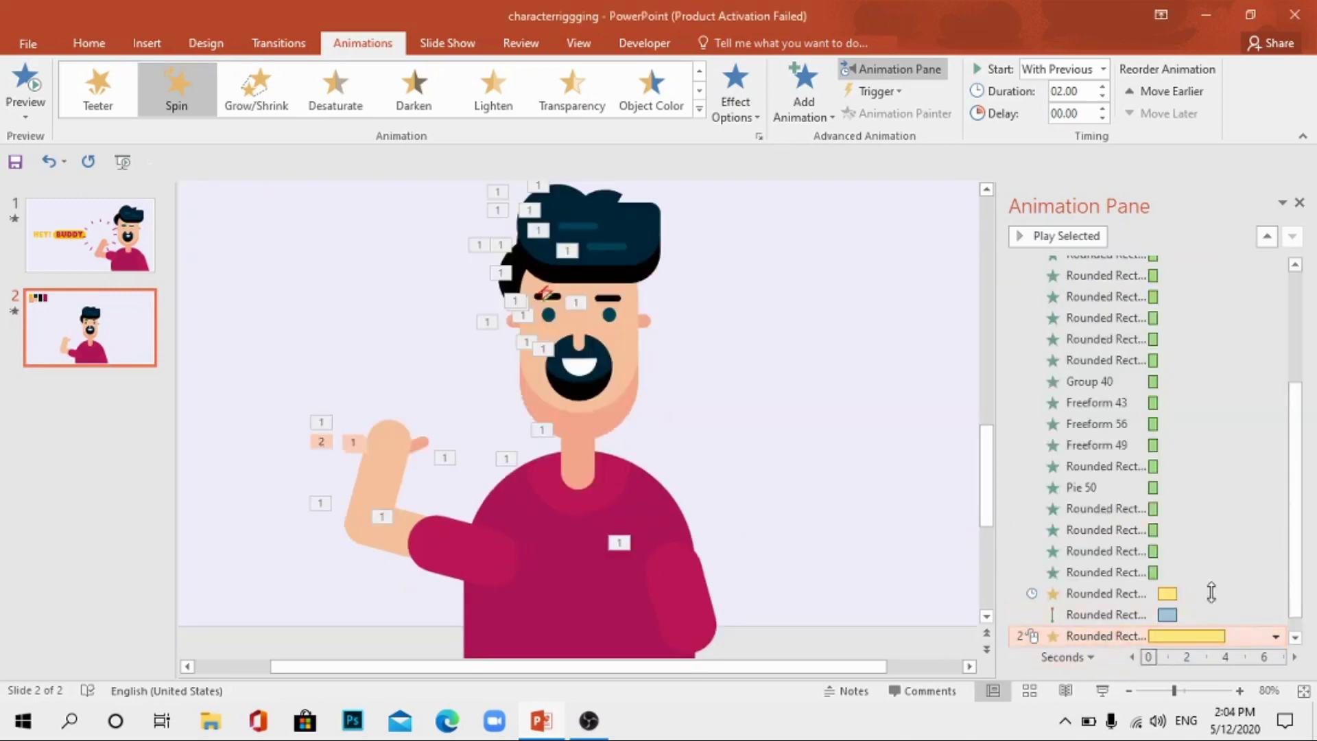
{"action": "left_click", "coordinate": [1276, 615]}
{"action": "left_click", "coordinate": [1162, 549]}
{"action": "left_click", "coordinate": [682, 276]}
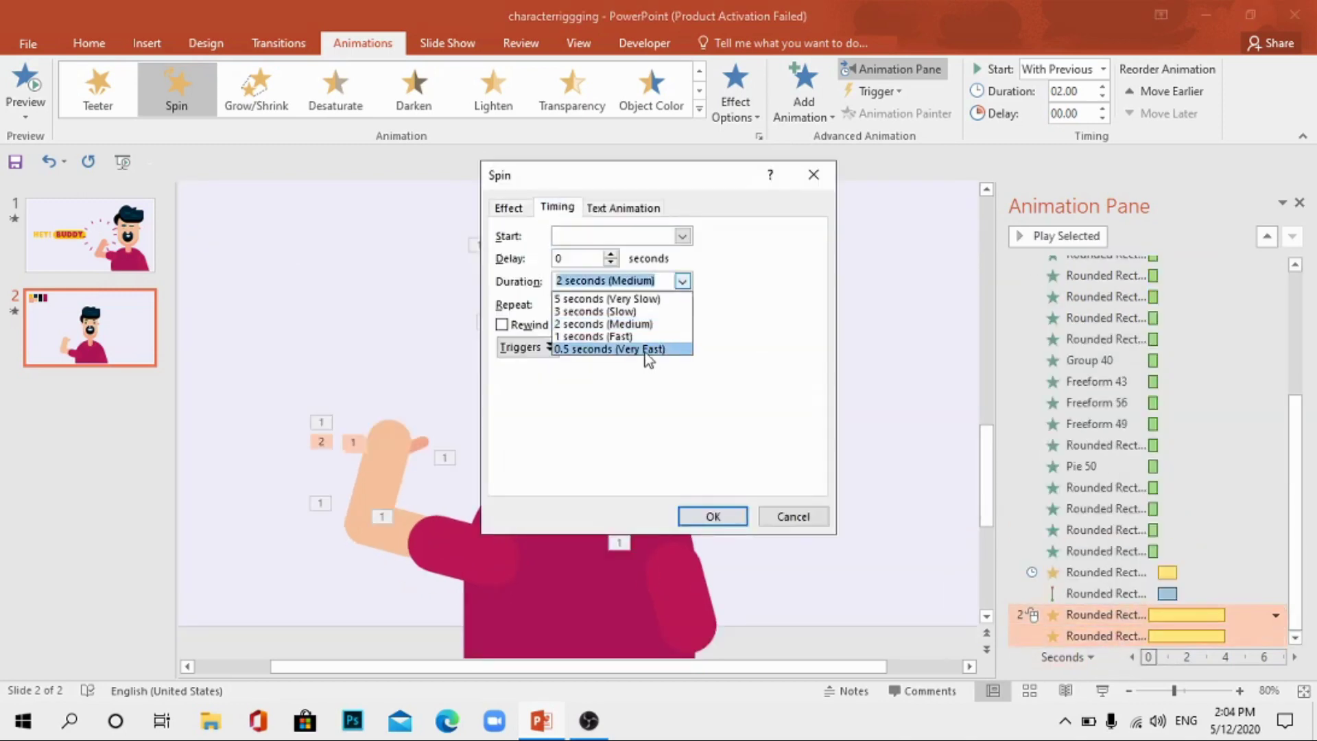
{"action": "left_click", "coordinate": [647, 347]}
{"action": "left_click", "coordinate": [709, 514]}
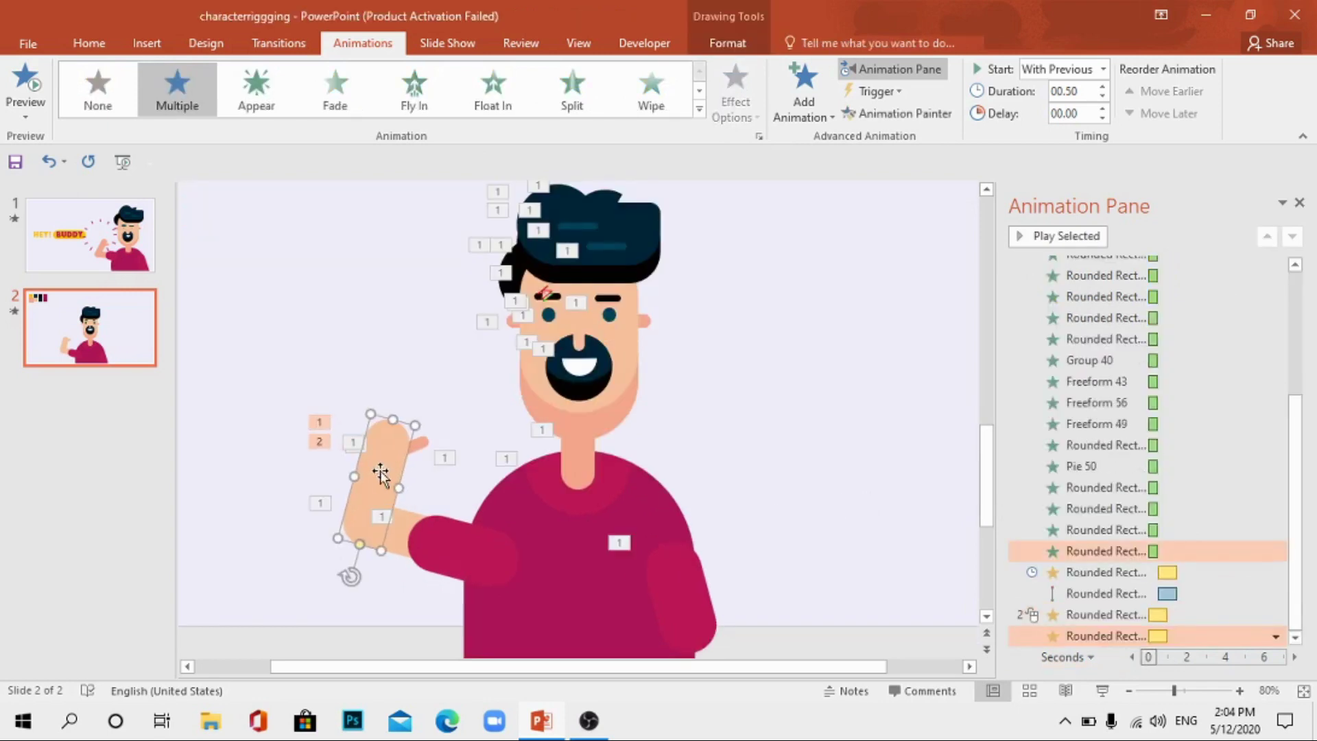
Draw a 10-point star shape on the slide
{"action": "left_click", "coordinate": [405, 443]}
{"action": "key", "text": "Escape"}
{"action": "left_click", "coordinate": [147, 43]}
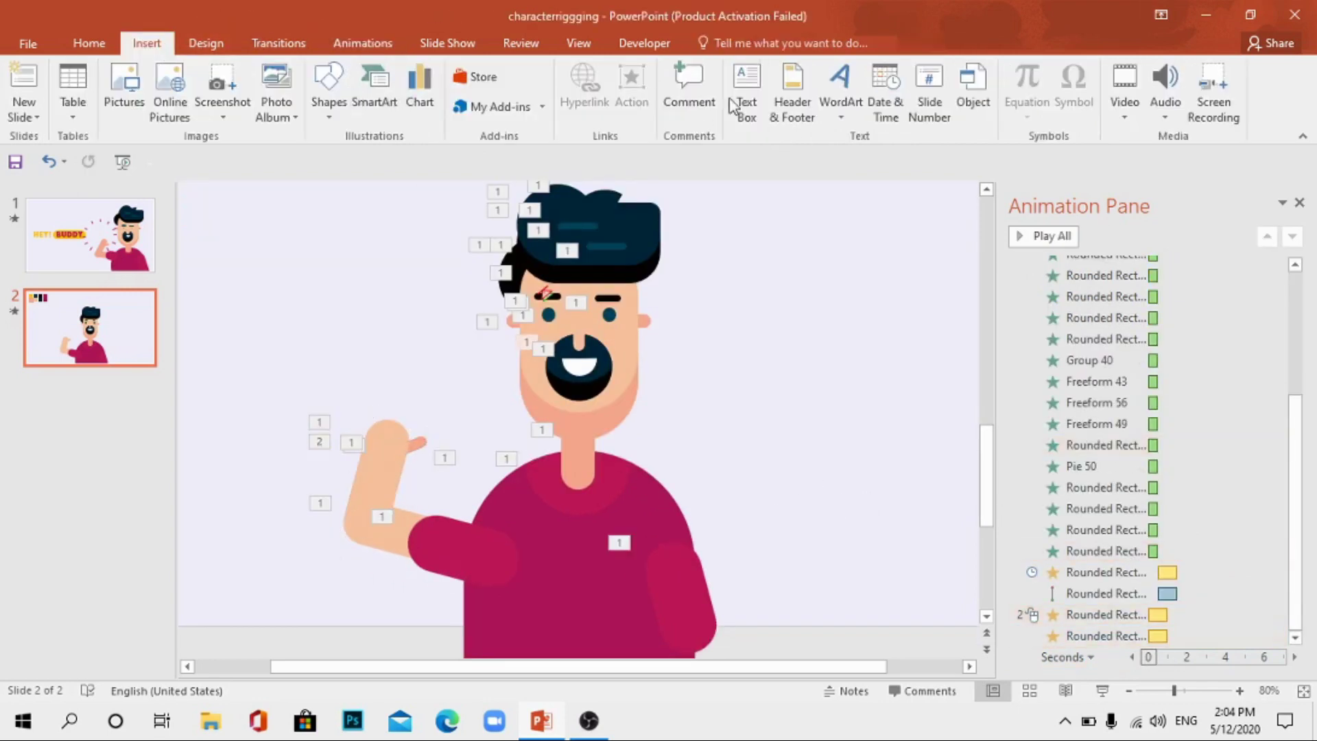
{"action": "left_click", "coordinate": [328, 89]}
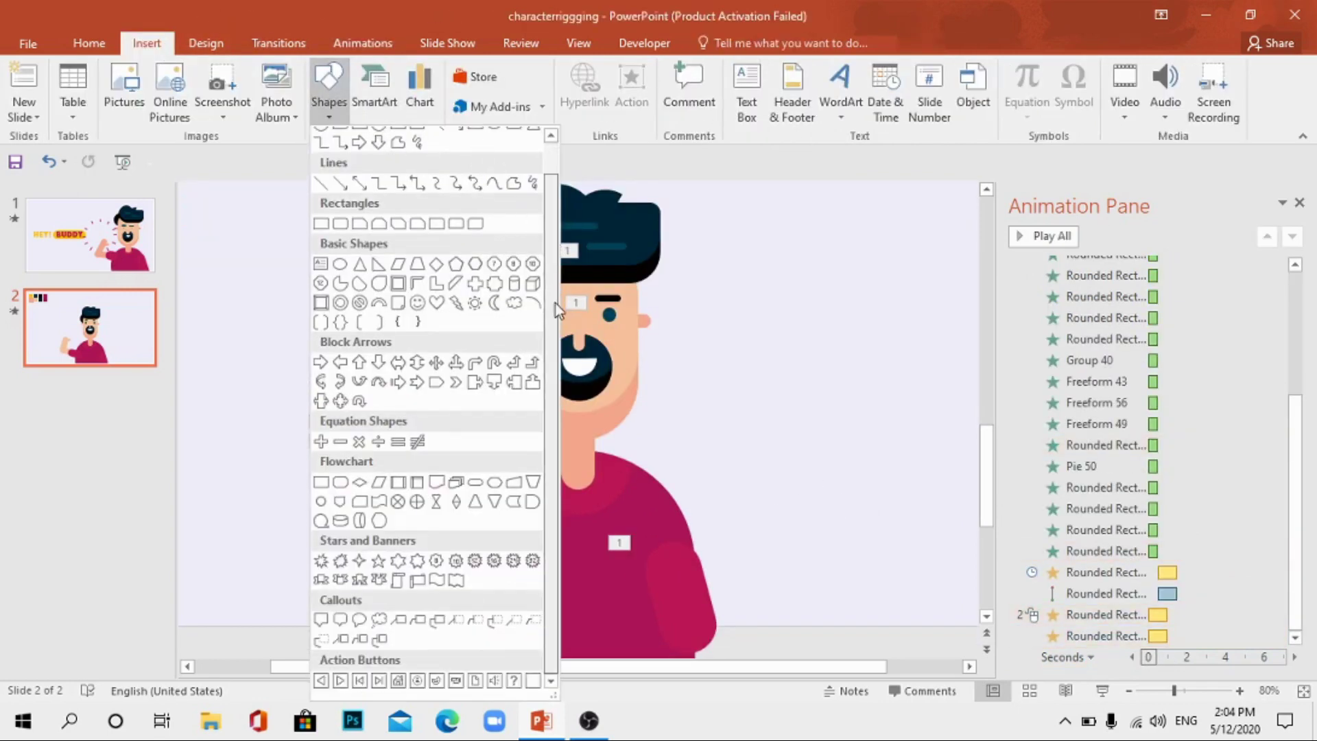
{"action": "scroll", "coordinate": [384, 500], "scroll_direction": "down", "scroll_amount": 1}
{"action": "left_click", "coordinate": [459, 563]}
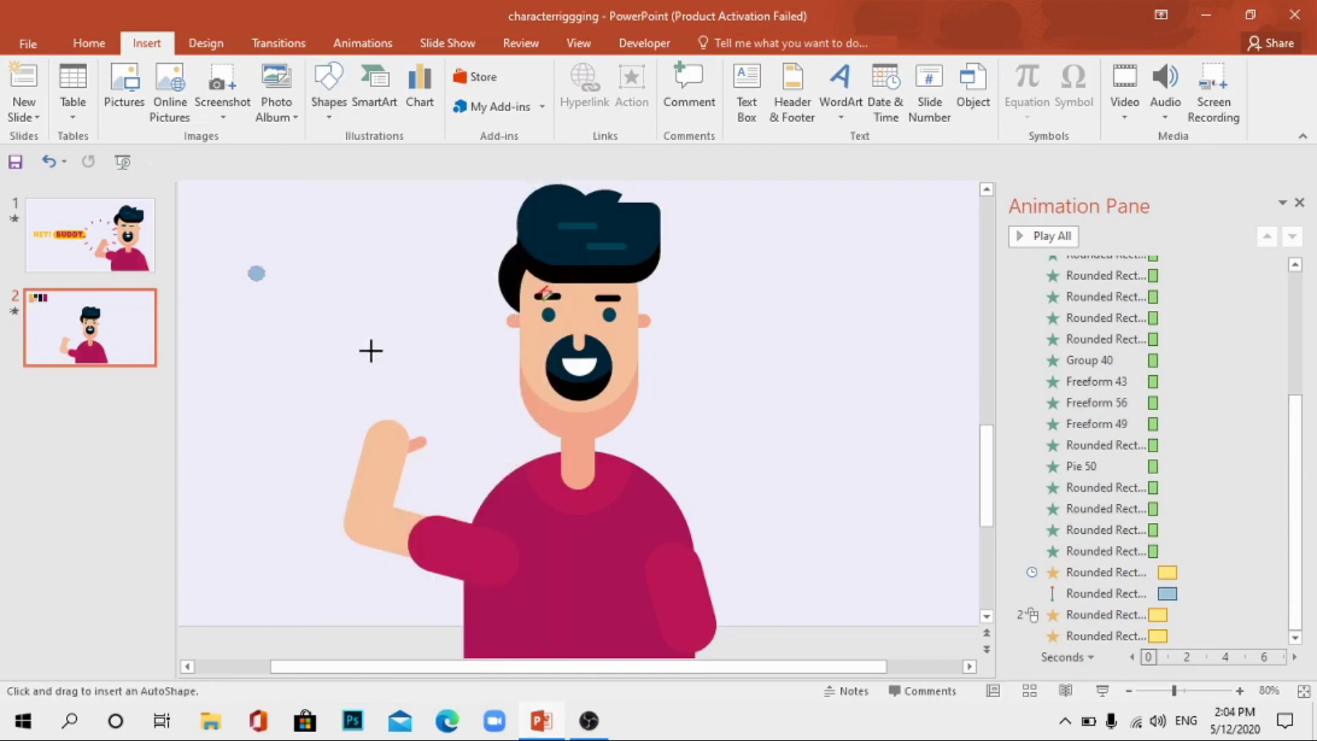
{"action": "left_click_drag", "start_coordinate": [250, 266], "coordinate": [381, 401]}
{"action": "left_click", "coordinate": [183, 64]}
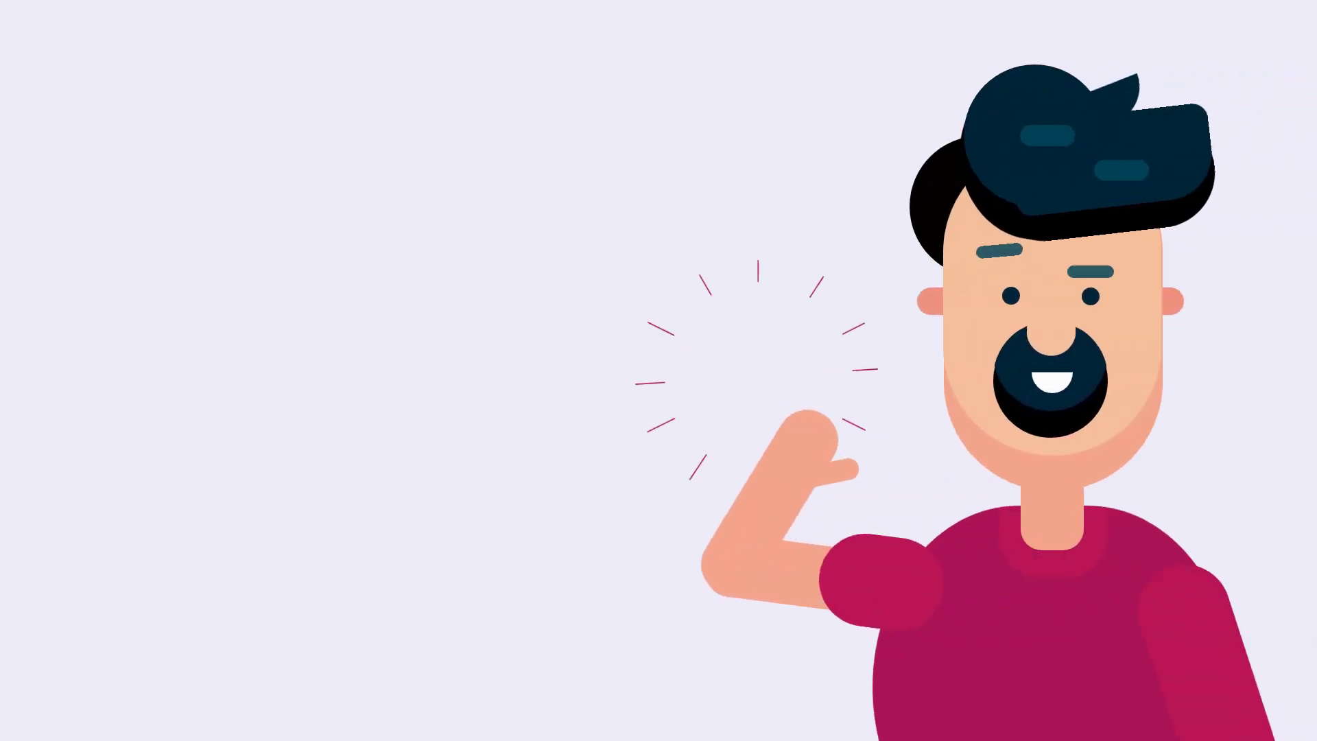